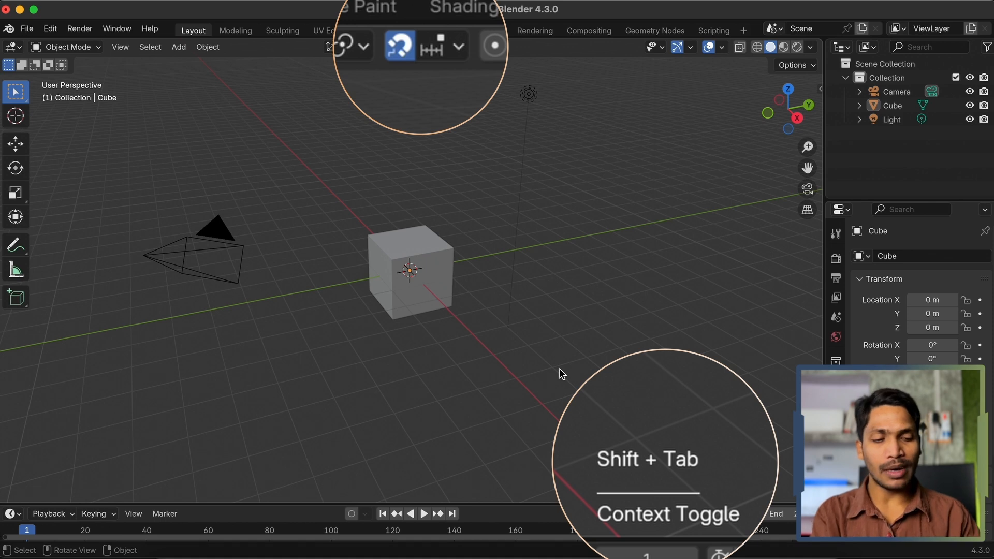
- Toggle snapping on and off in the 3D viewport
{"action": "key", "text": "shift+Tab"}
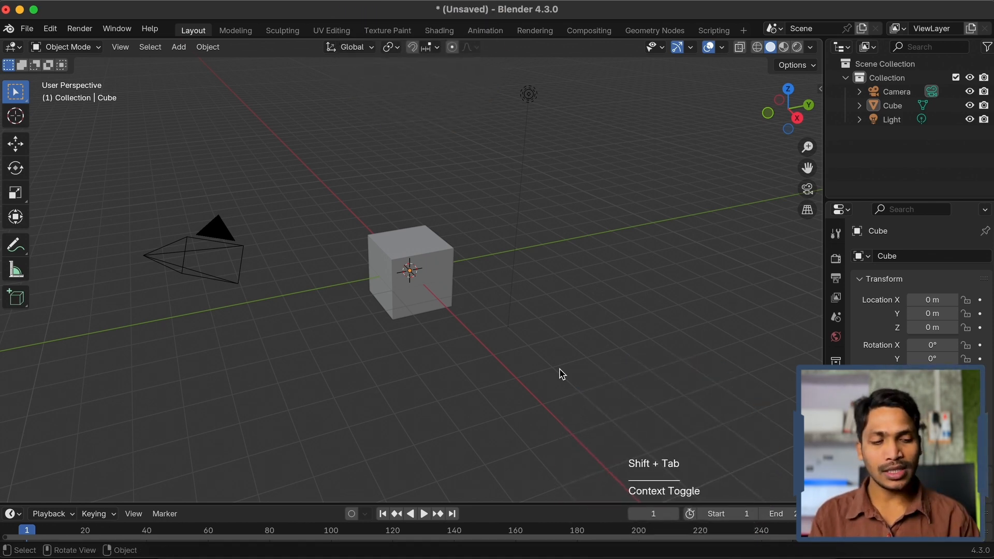
{"action": "key", "text": "shift"}
{"action": "key", "text": "ctrl+shift+Tab"}
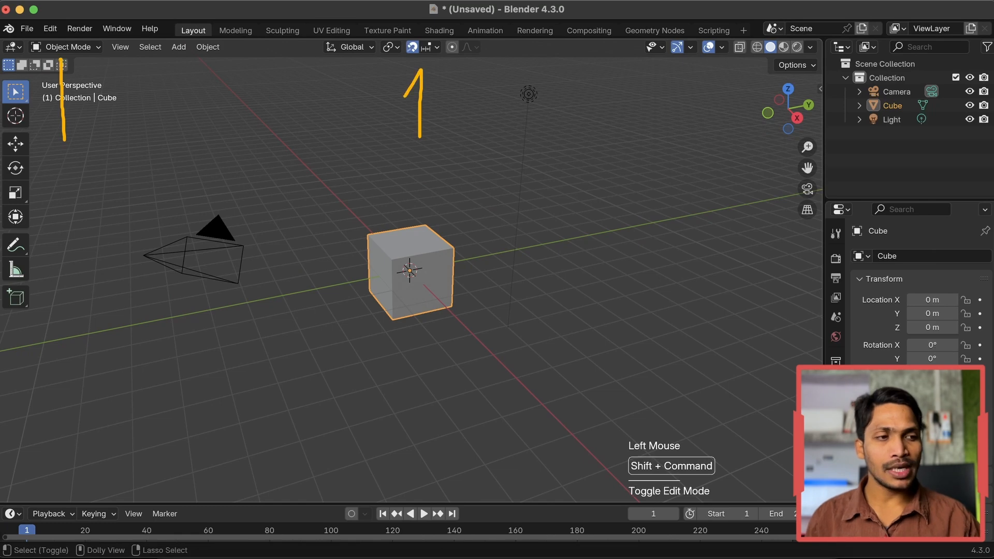
{"action": "key", "text": "Tab"}
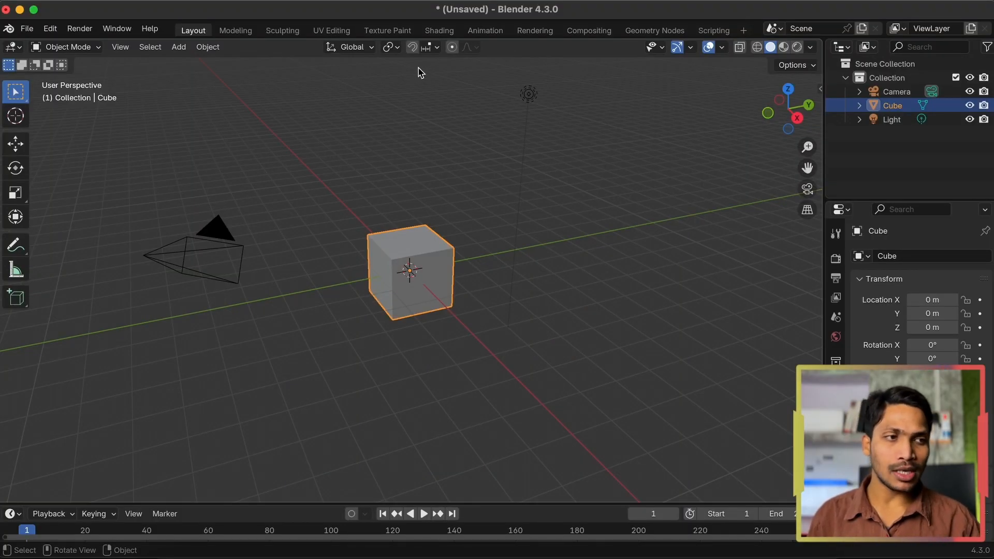
- Open the snapping options and review the available snap bases and snap targets
{"action": "left_click", "coordinate": [432, 49]}
{"action": "left_click", "coordinate": [432, 47]}
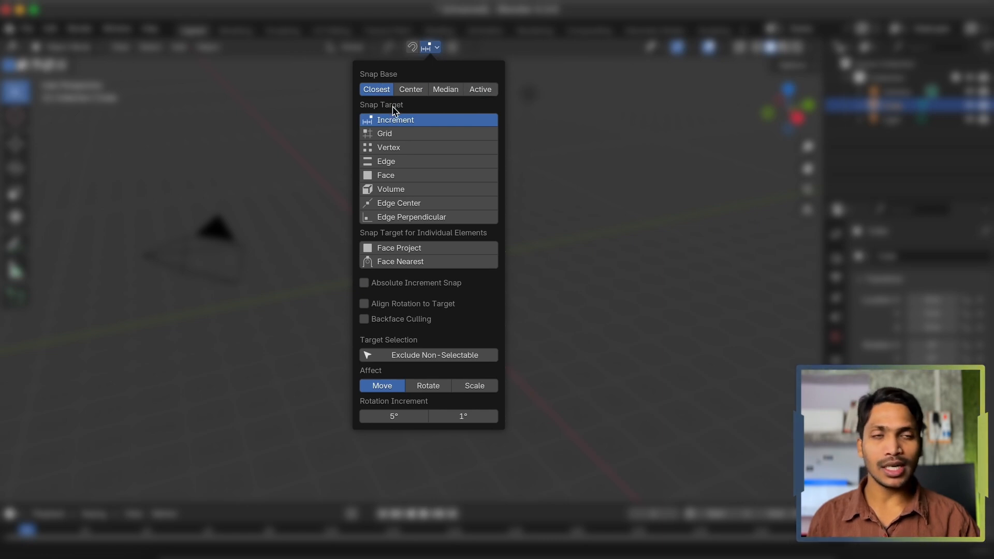
{"action": "double_click", "coordinate": [623, 198]}
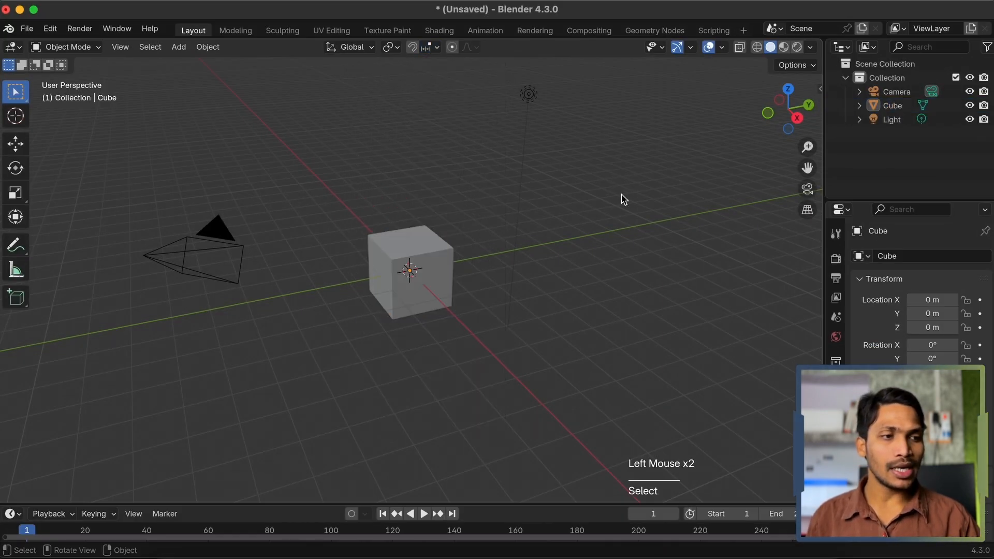
- Add a plane mesh to the scene at the cube's position
{"action": "left_click", "coordinate": [419, 274]}
{"action": "middle_click_drag", "start_coordinate": [419, 274], "coordinate": [392, 269]}
{"action": "key", "text": "shift+a"}
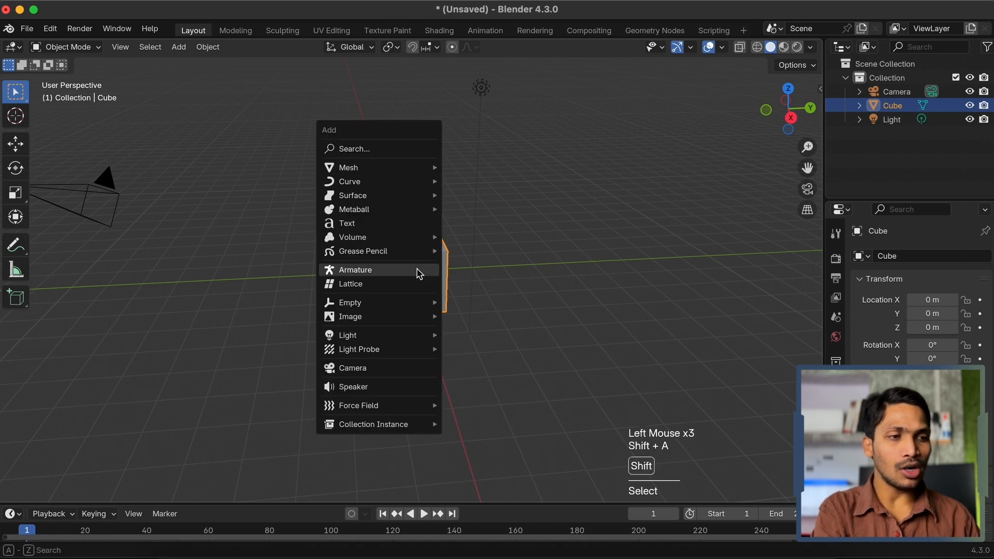
{"action": "mouse_move", "coordinate": [382, 178]}
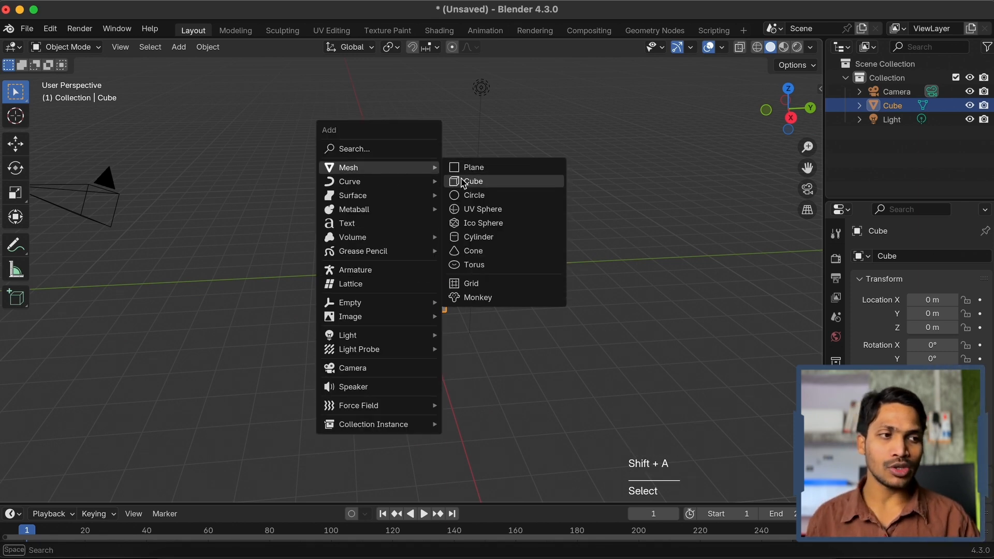
{"action": "left_click", "coordinate": [472, 167]}
{"action": "scroll", "coordinate": [472, 167], "scroll_direction": "left", "scroll_amount": 10}
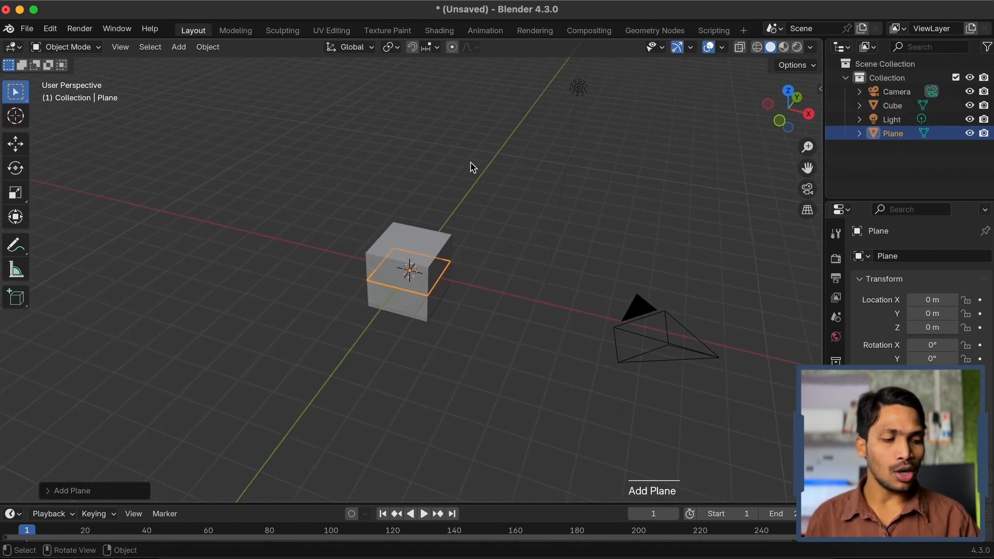
- Move the plane 6 m along the X axis, away from the cube
{"action": "type", "text": "gx"}
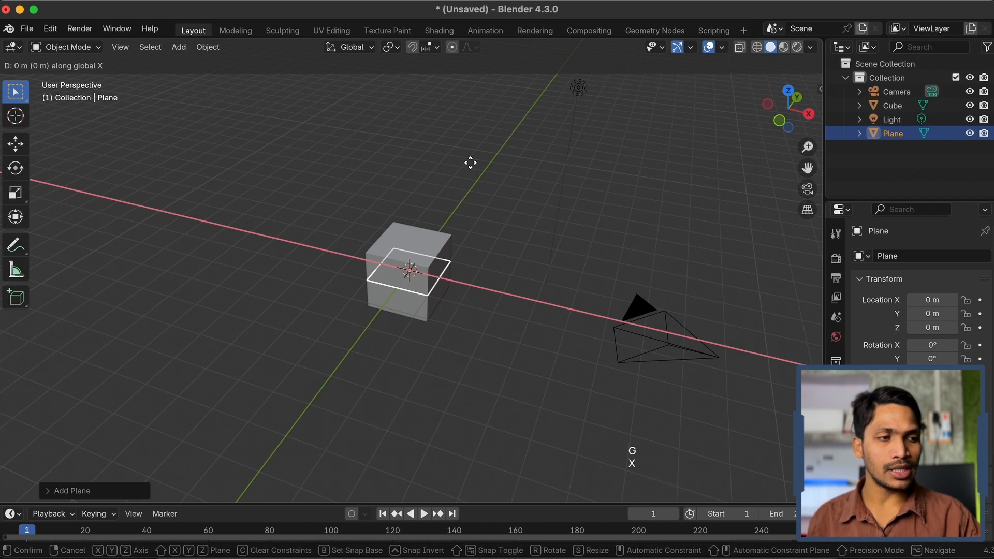
{"action": "type", "text": "6"}
{"action": "key", "text": "Return"}
{"action": "scroll", "coordinate": [579, 281], "scroll_direction": "left", "scroll_amount": 5}
{"action": "left_click", "coordinate": [597, 269]}
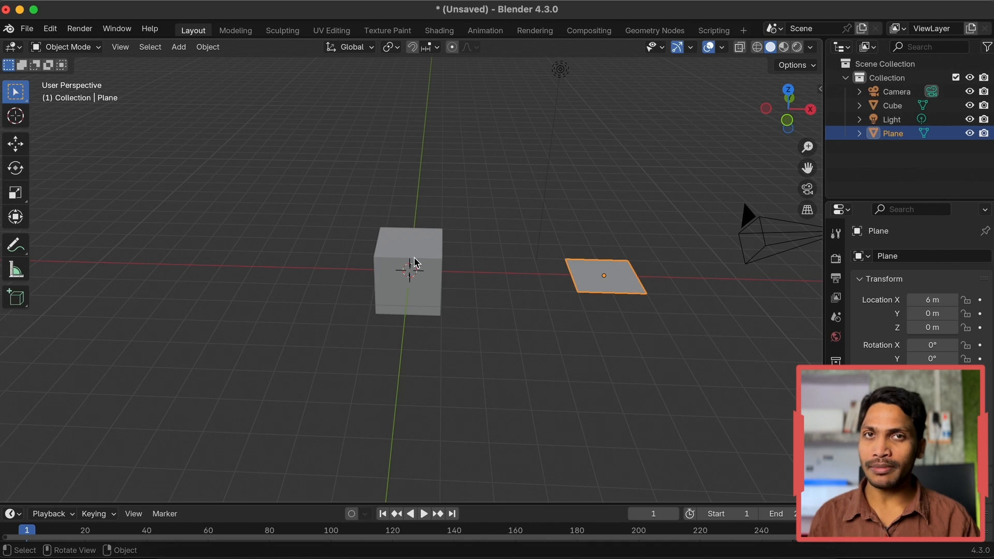
- Enable snapping and set the snap target to Vertex
{"action": "left_click", "coordinate": [412, 48]}
{"action": "left_click", "coordinate": [426, 48]}
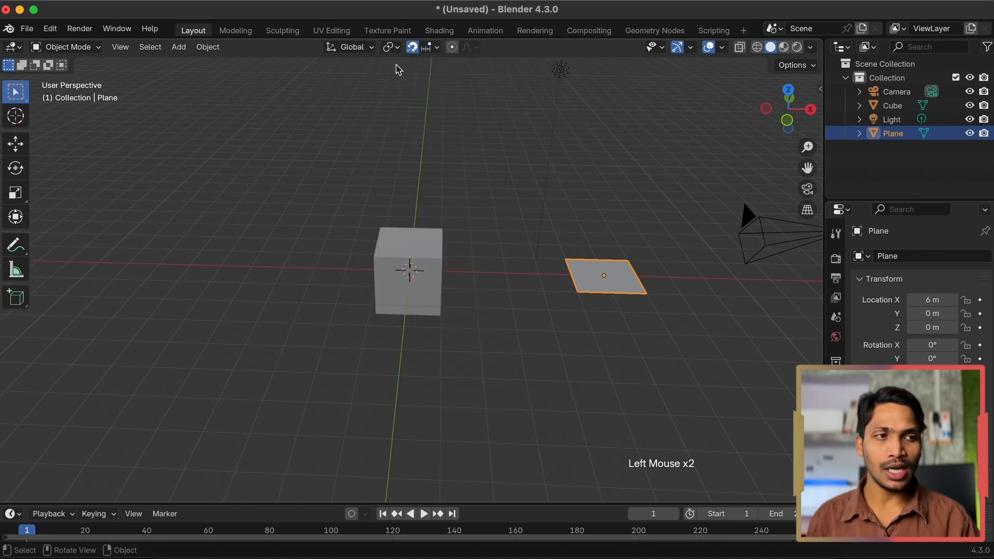
{"action": "left_click", "coordinate": [430, 47]}
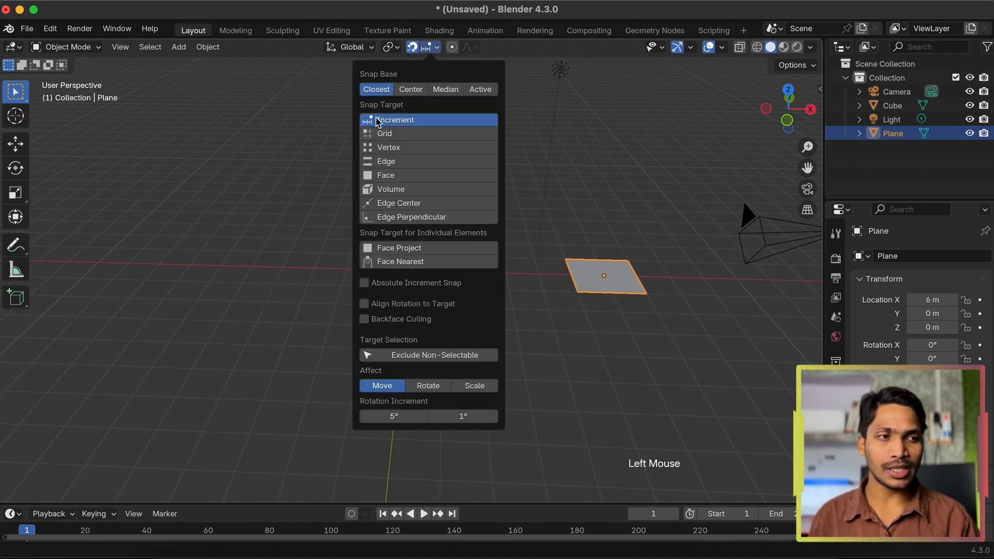
{"action": "left_click", "coordinate": [384, 148]}
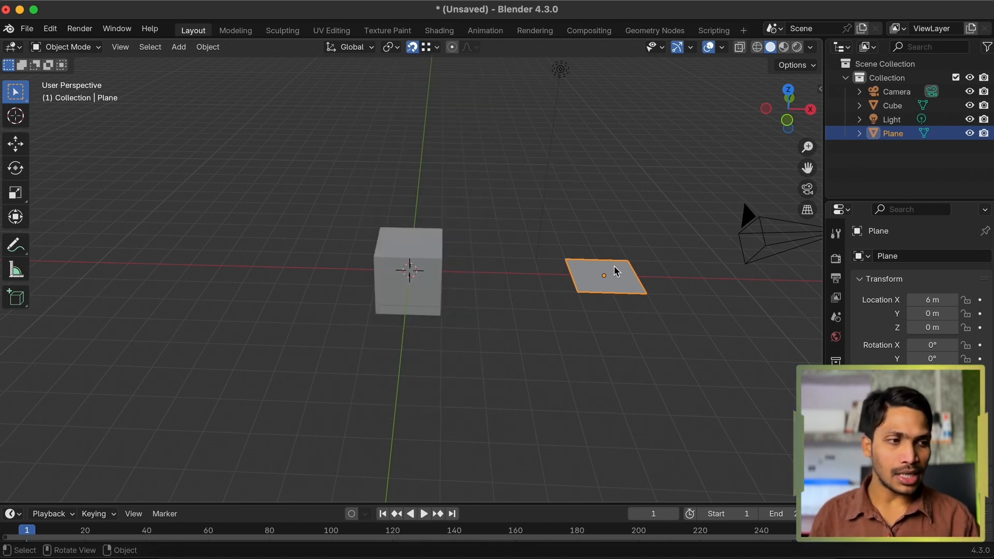
- Enter Edit Mode on the plane and select the two vertices of its far edge
{"action": "key", "text": "Tab"}
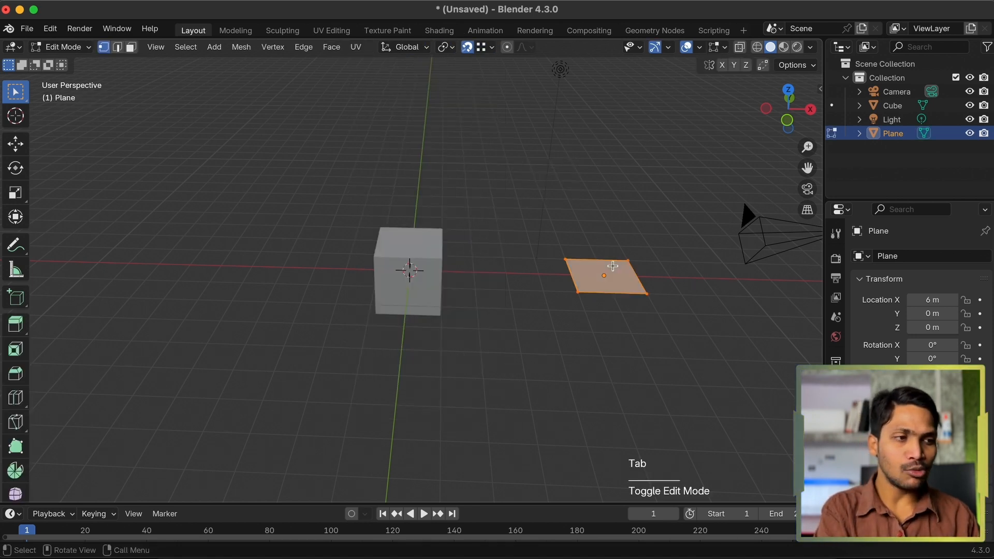
{"action": "left_click", "coordinate": [566, 258]}
{"action": "middle_click_drag", "start_coordinate": [566, 262], "coordinate": [599, 270]}
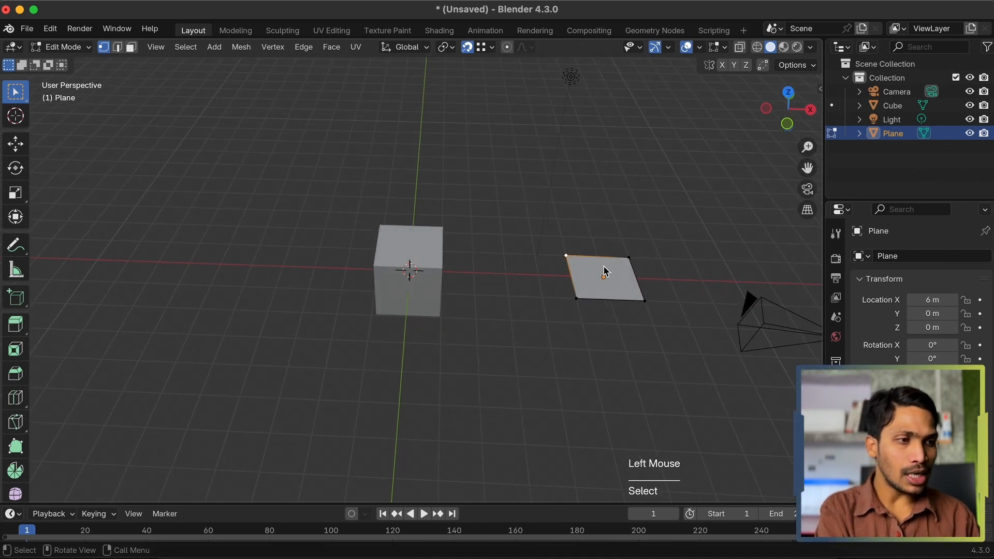
{"action": "left_click", "coordinate": [630, 258], "text": "shift"}
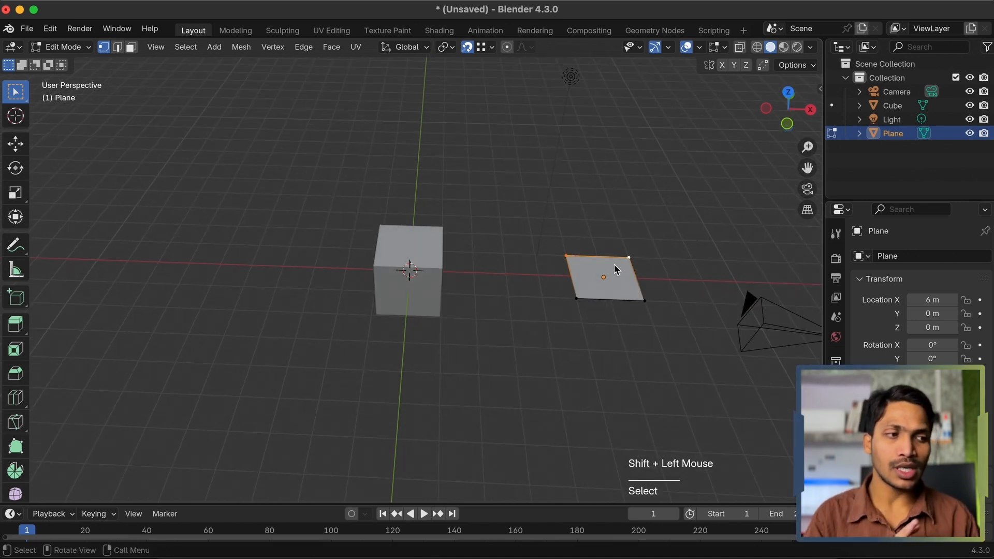
- Try moving the two selected vertices with the Closest snap base onto the cube's lower front corner nearest the plane
{"action": "key", "text": "g"}
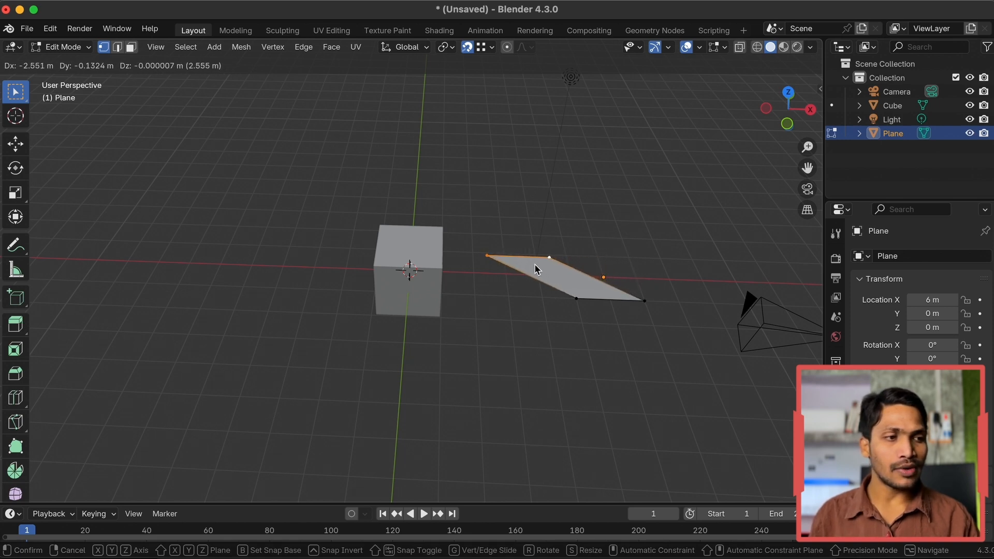
{"action": "key", "text": "Escape"}
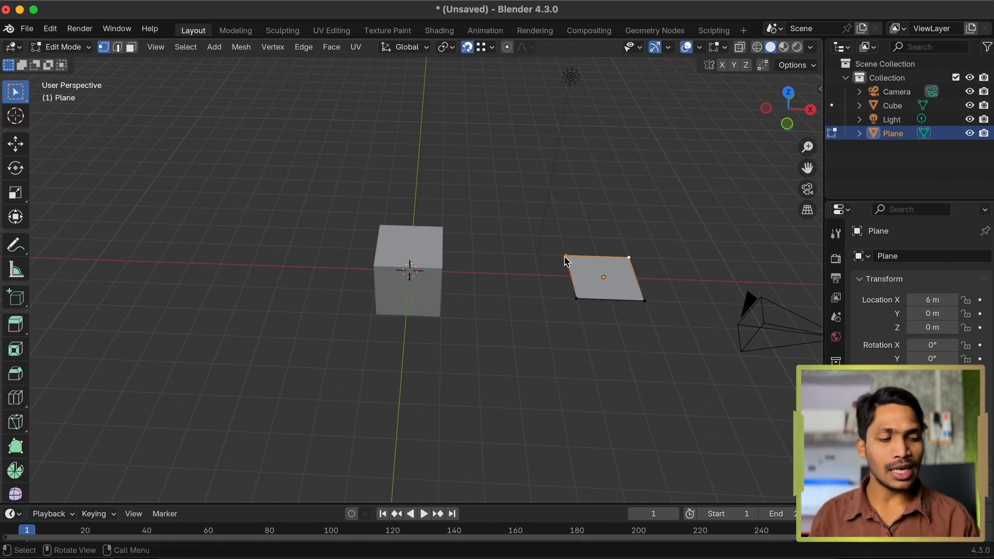
{"action": "key", "text": "g"}
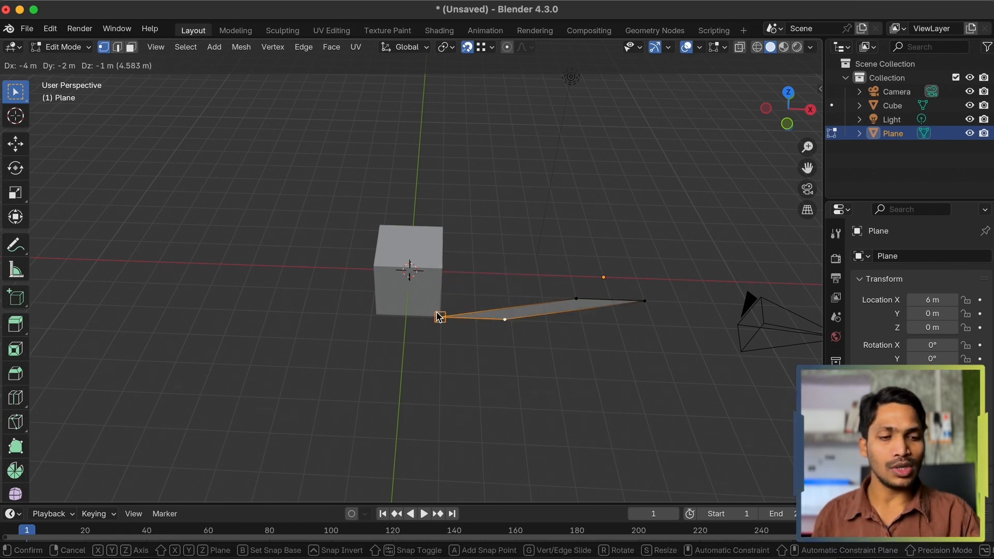
{"action": "key", "text": "Escape"}
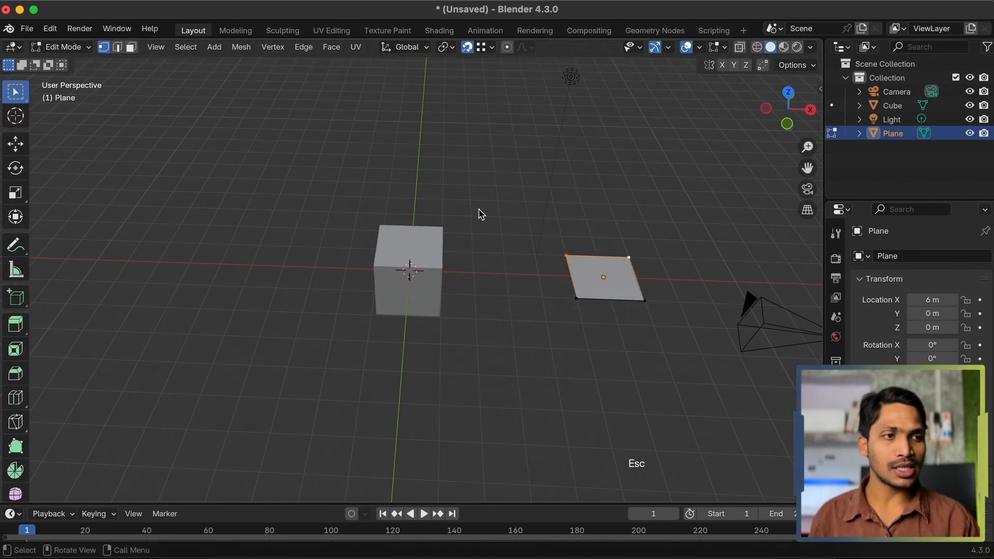
- Set the snap base to Center, keeping Vertex as the snap target
{"action": "left_click", "coordinate": [490, 47]}
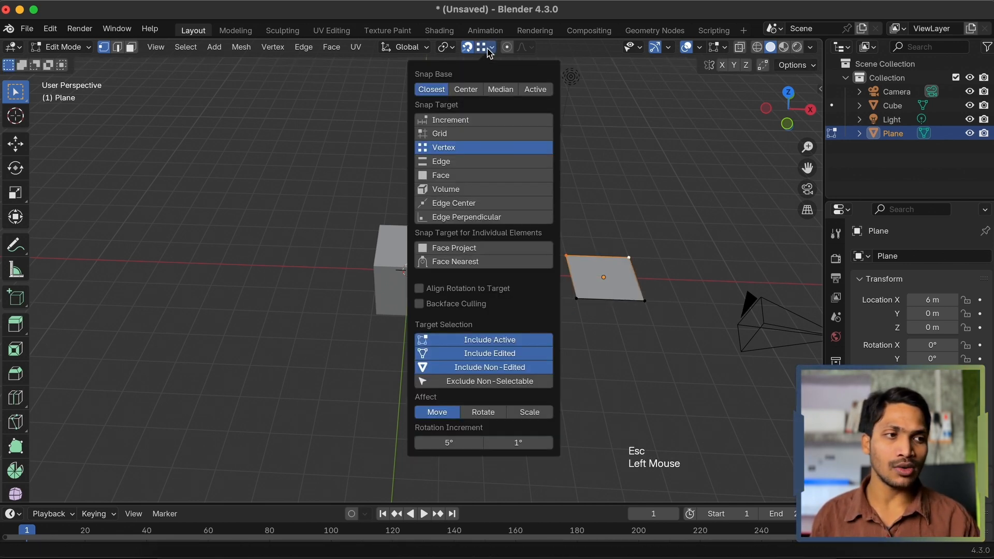
{"action": "left_click", "coordinate": [476, 93]}
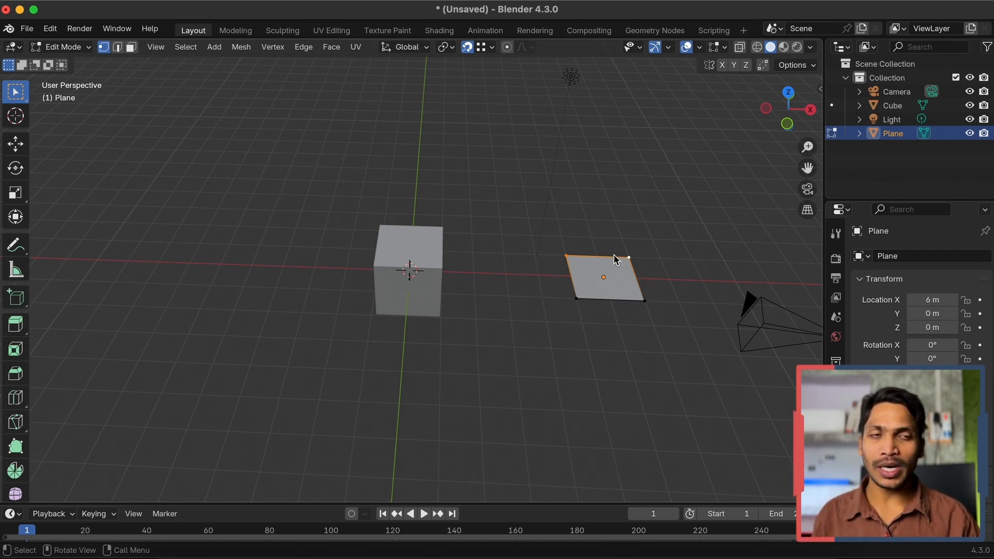
{"action": "middle_click_drag", "start_coordinate": [616, 261], "coordinate": [587, 259]}
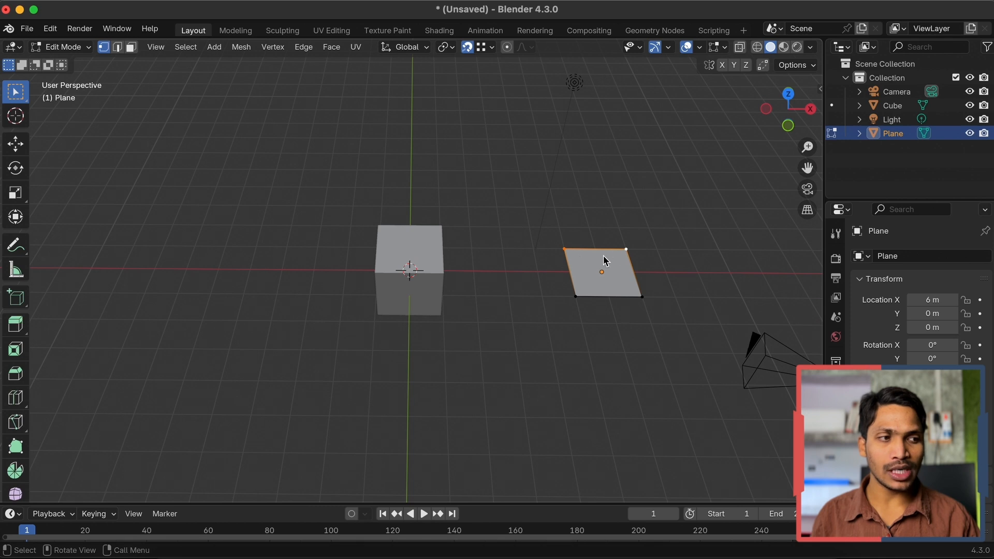
- Try rotating the plane's selected far edge to examine the point it pivots around
{"action": "key", "text": "r"}
{"action": "key", "text": "Escape"}
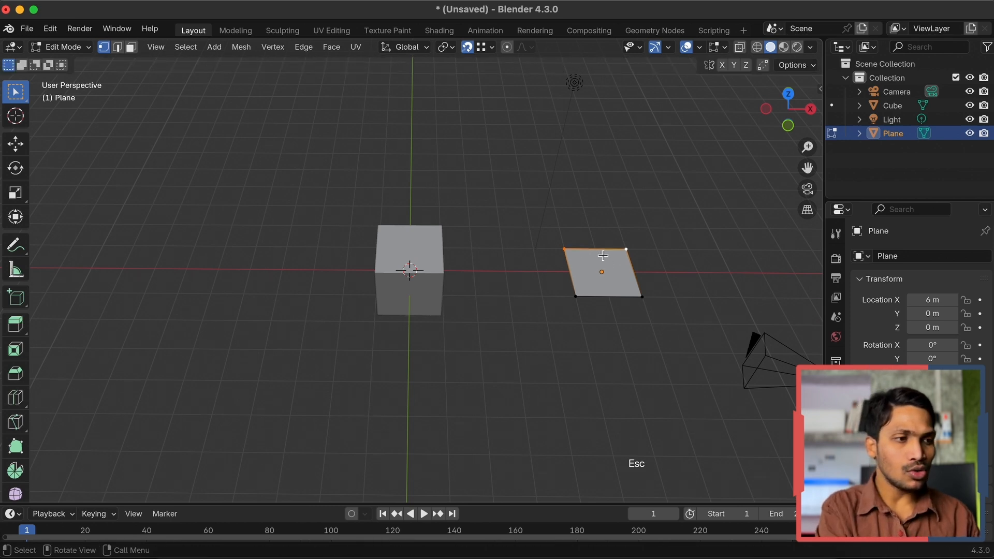
{"action": "scroll", "coordinate": [604, 256], "scroll_direction": "up", "scroll_amount": 5, "text": "super"}
{"action": "scroll", "coordinate": [603, 256], "scroll_direction": "right", "scroll_amount": 10, "text": "shift"}
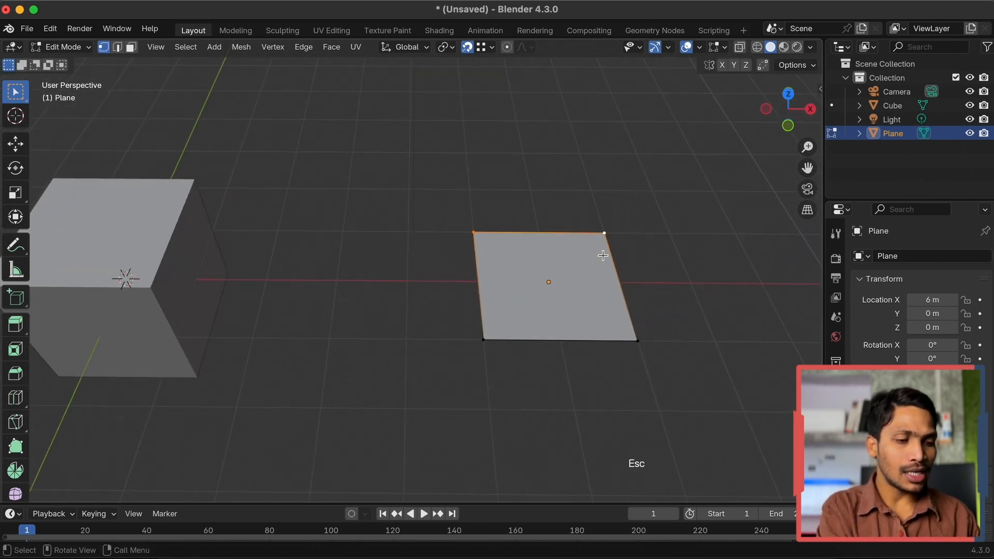
{"action": "key", "text": "r"}
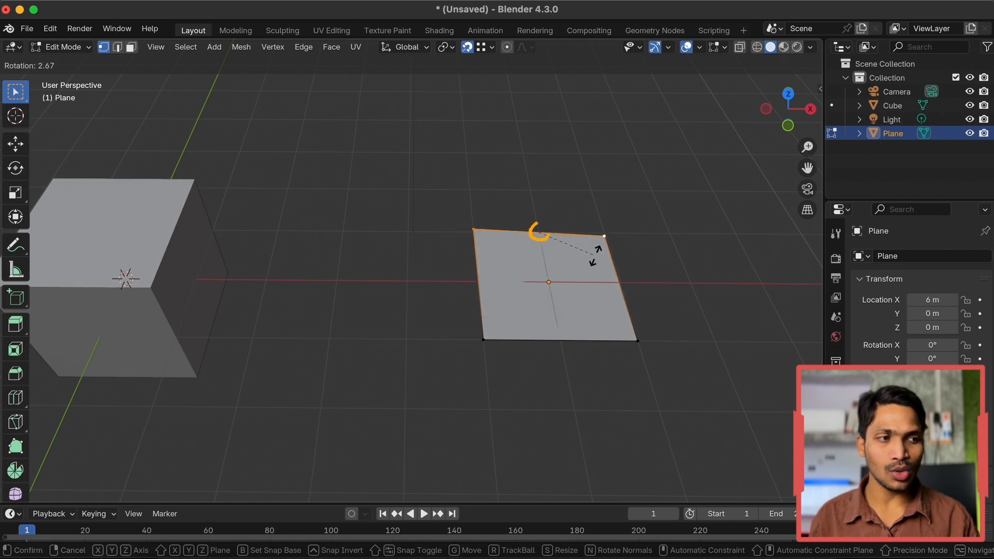
{"action": "key", "text": "Escape"}
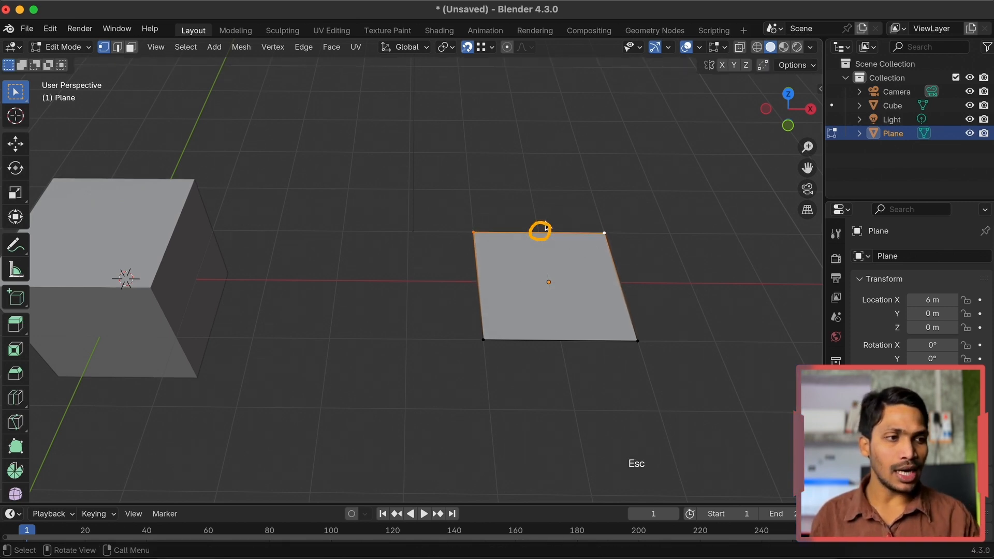
{"action": "key", "text": "r"}
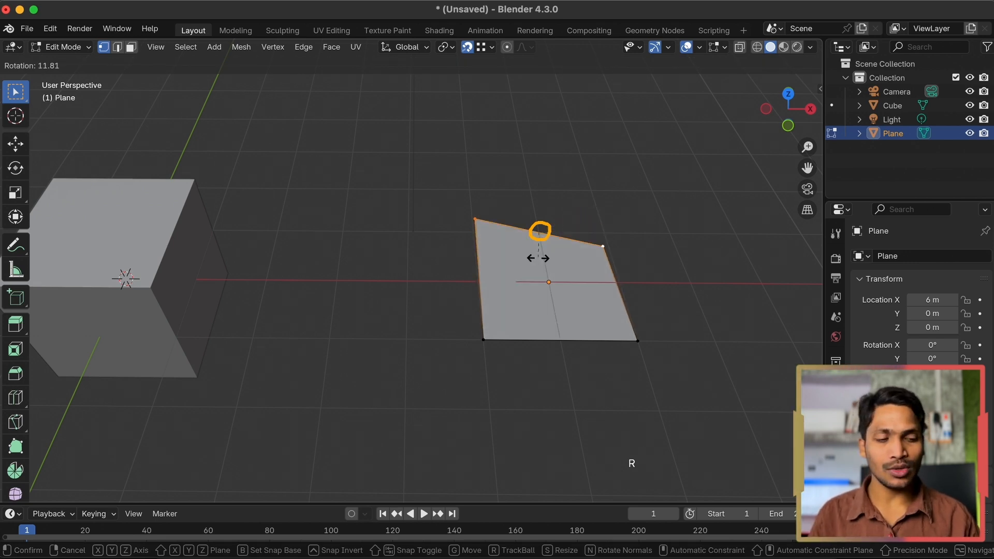
{"action": "key", "text": "Escape"}
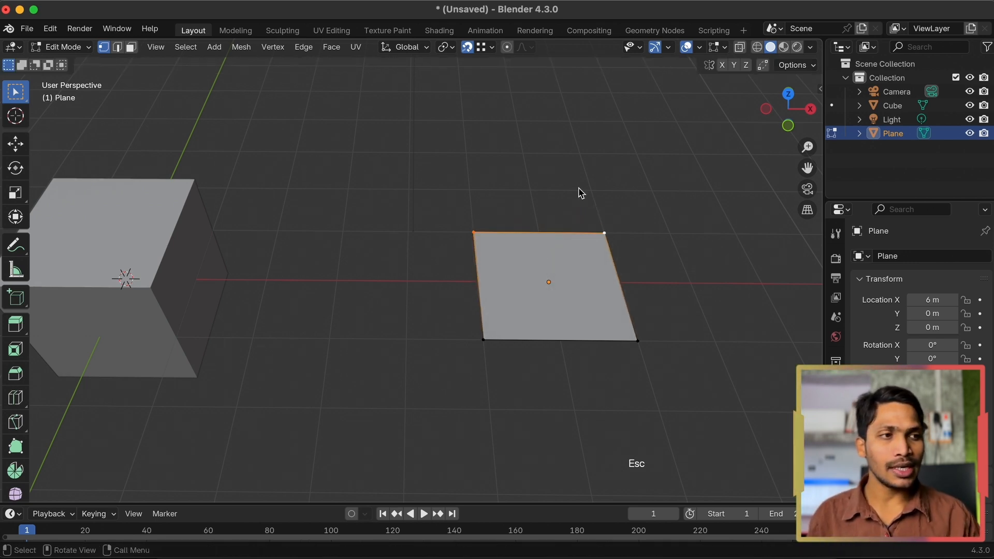
- Change the snap base to Median for the vertex snapping
{"action": "left_click", "coordinate": [485, 49]}
{"action": "key", "text": "g"}
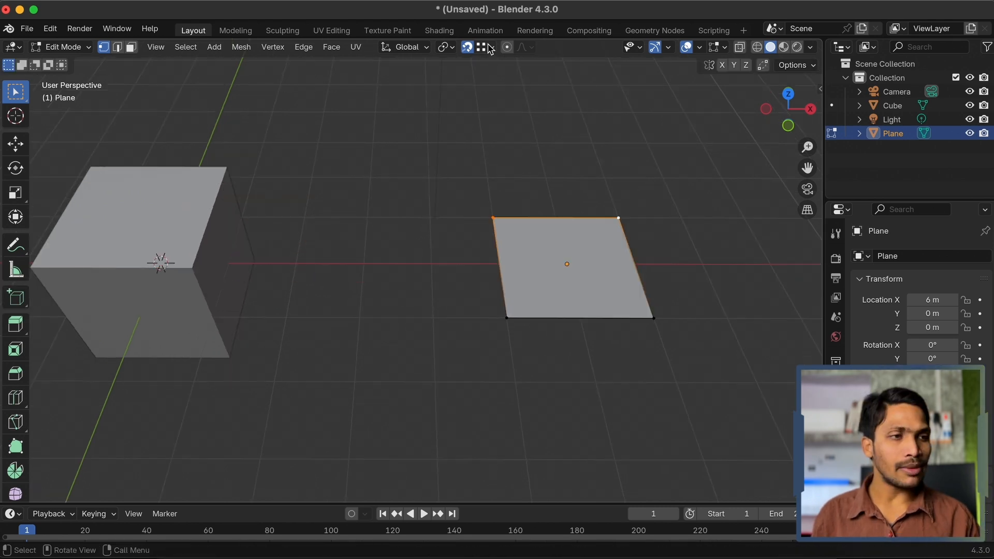
{"action": "left_click", "coordinate": [492, 47]}
{"action": "left_click", "coordinate": [502, 90]}
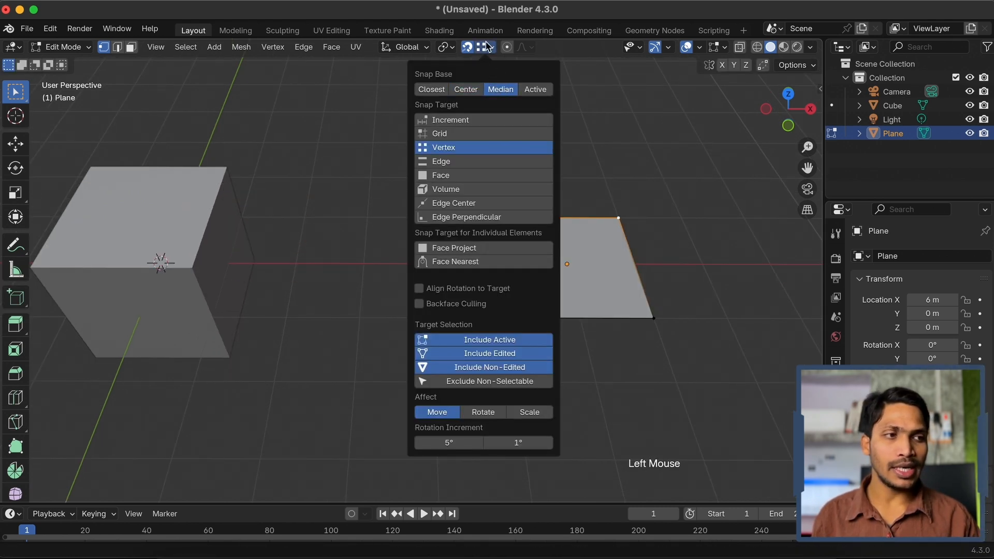
- Add the plane's near vertex farthest from the cube to the selection and try snapping the three vertices to the cube's upper far corner
{"action": "left_click", "coordinate": [653, 321], "text": "shift"}
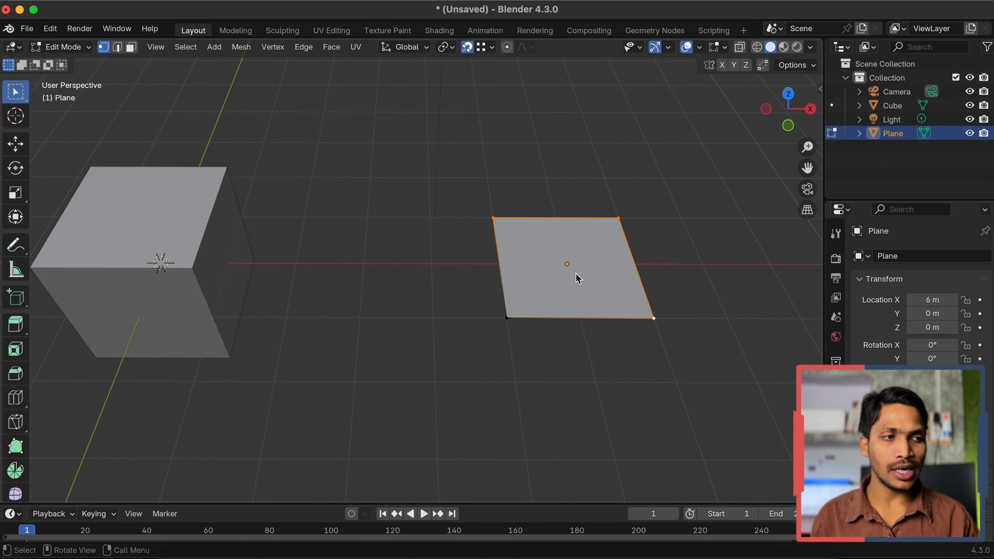
{"action": "key", "text": "g"}
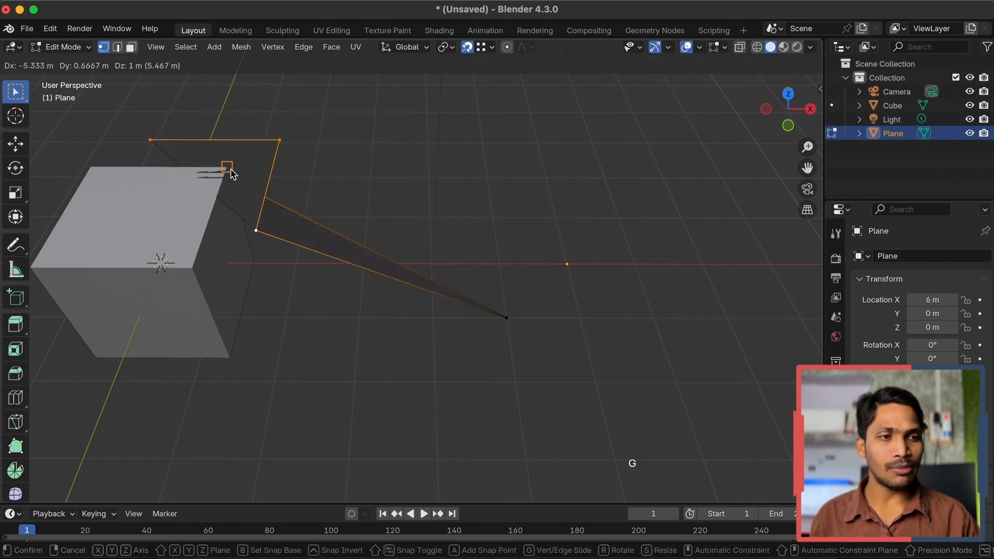
{"action": "right_click", "coordinate": [233, 174]}
- Set the snap base to Active and close the snapping options
{"action": "left_click", "coordinate": [491, 47]}
{"action": "left_click", "coordinate": [536, 90]}
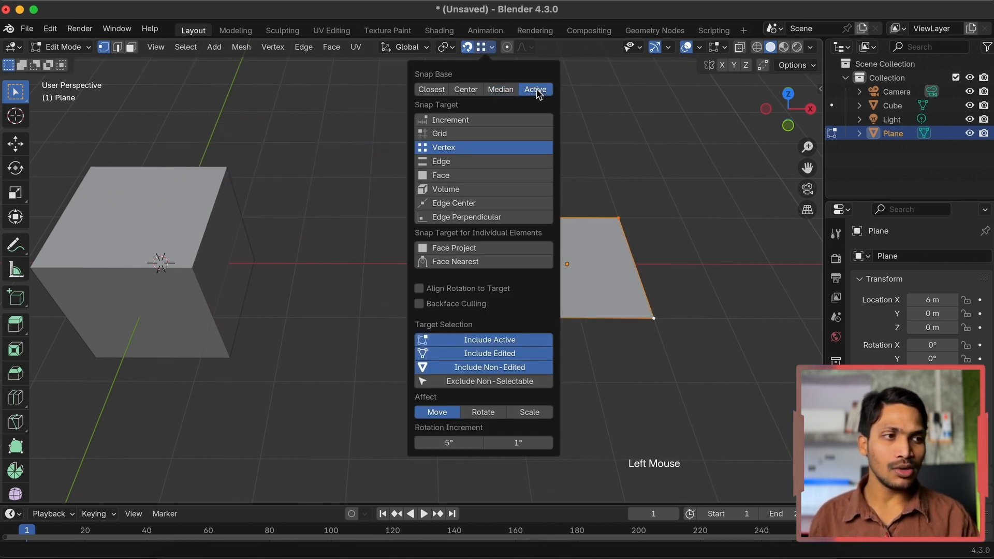
{"action": "left_click", "coordinate": [491, 48]}
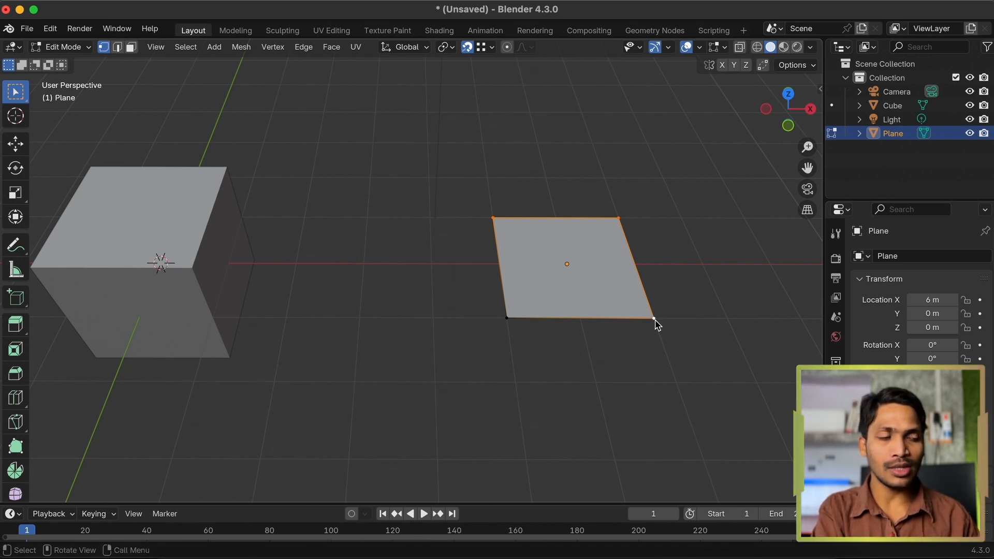
- Reselect the plane's far edge with its vertex farthest from the cube active, and try snapping it to the cube's upper far corner
{"action": "key", "text": "g"}
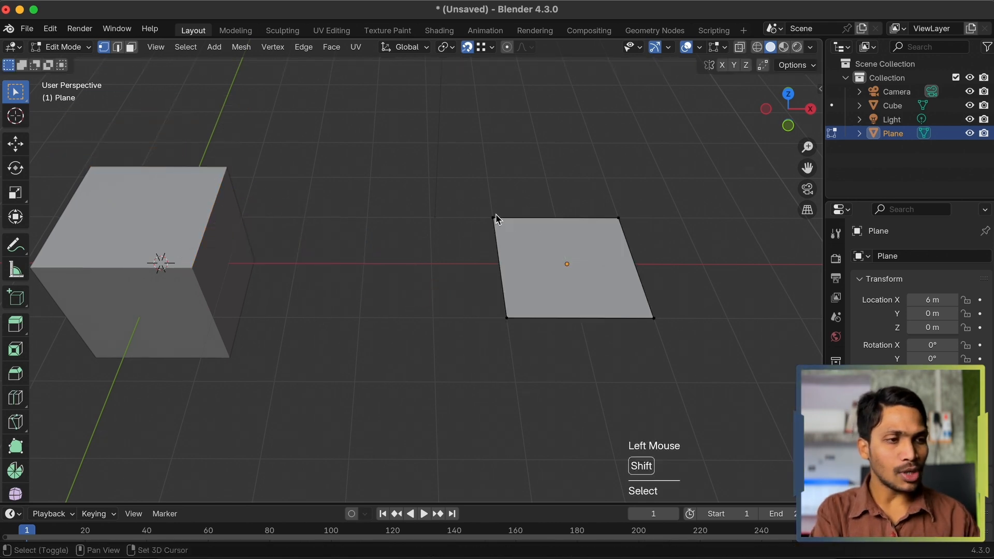
{"action": "left_click", "coordinate": [495, 218], "text": "shift"}
{"action": "left_click", "coordinate": [616, 219], "text": "shift"}
{"action": "left_click", "coordinate": [619, 219], "text": "shift"}
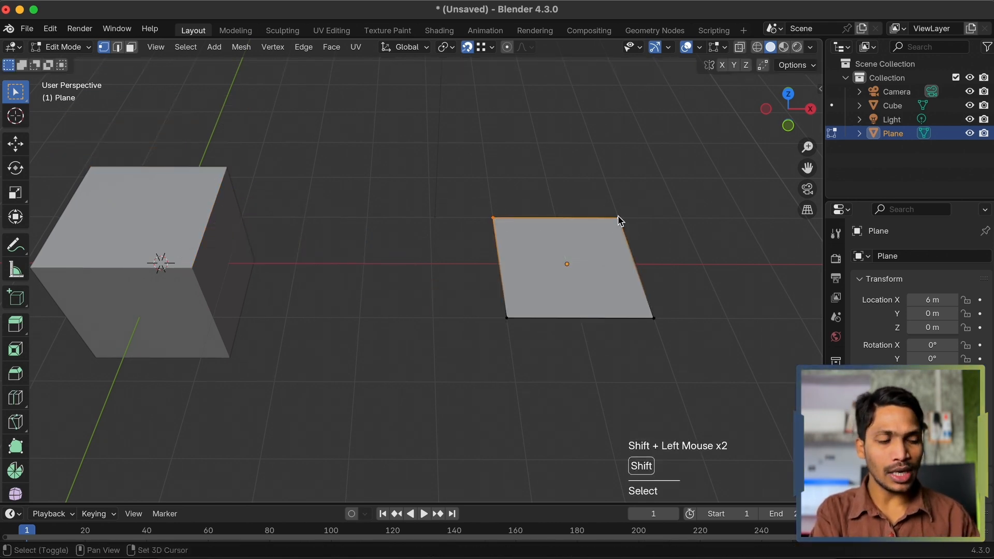
{"action": "key", "text": "g"}
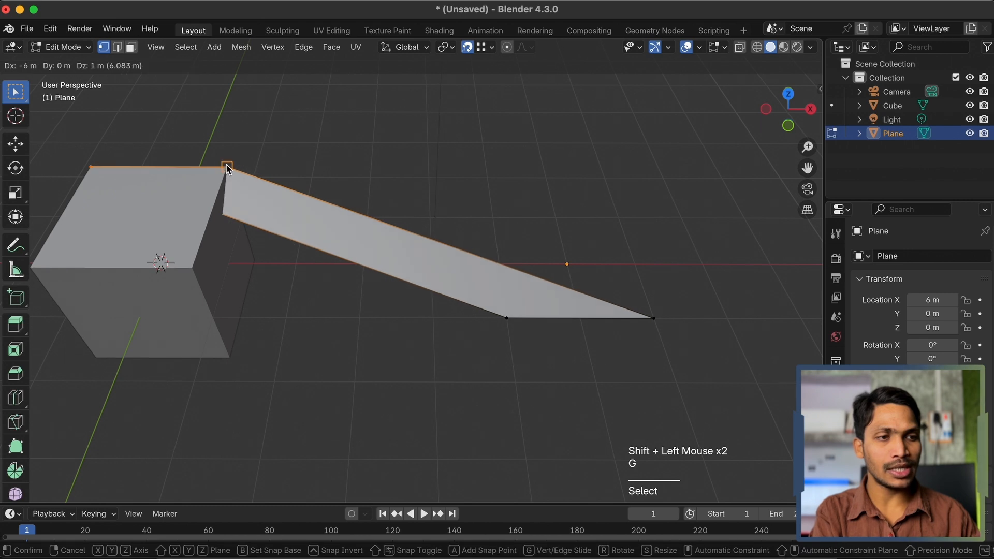
{"action": "key", "text": "Escape"}
- Return to Object Mode, duplicate the plane and move the copy 4 m along X
{"action": "key", "text": "Tab"}
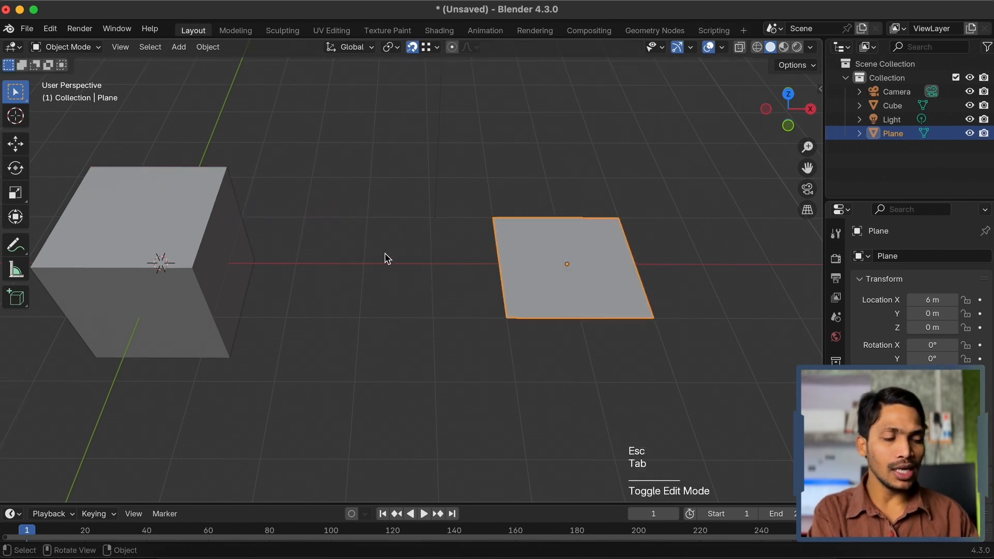
{"action": "key", "text": "shift+d"}
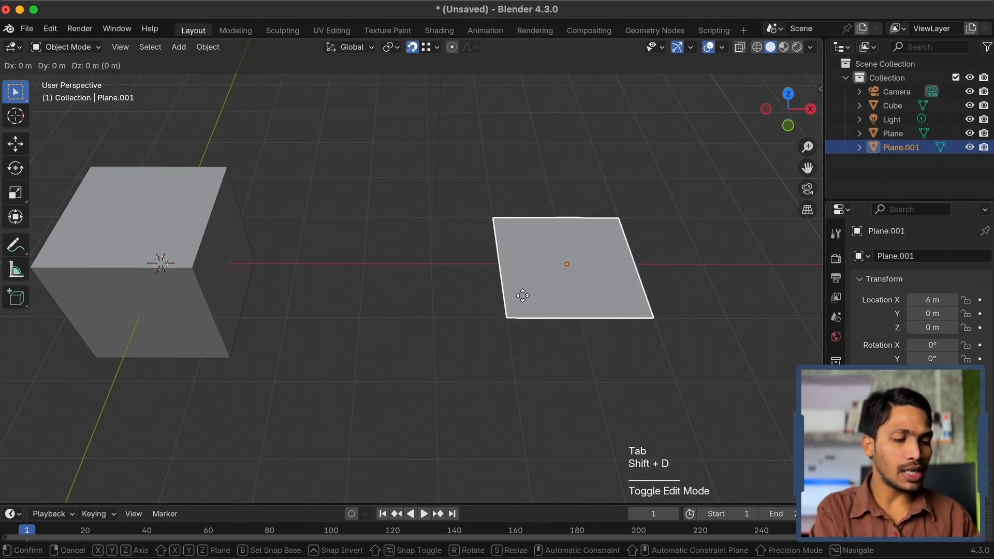
{"action": "key", "text": "g"}
{"action": "key", "text": "x"}
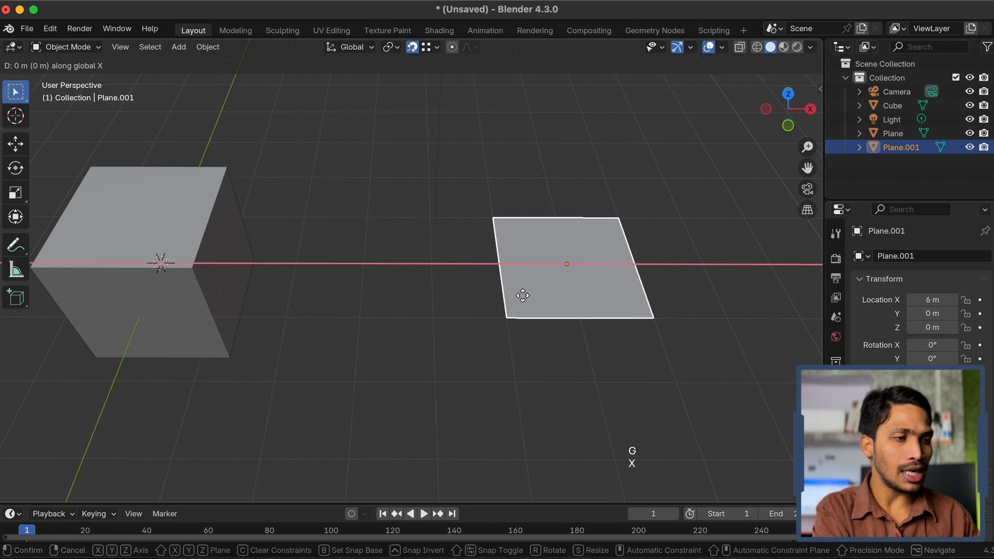
{"action": "key", "text": "KP_4"}
{"action": "key", "text": "Return"}
- Select both planes, make the original the active object, and make the duplicate active again
{"action": "left_click_drag", "start_coordinate": [485, 156], "coordinate": [811, 340]}
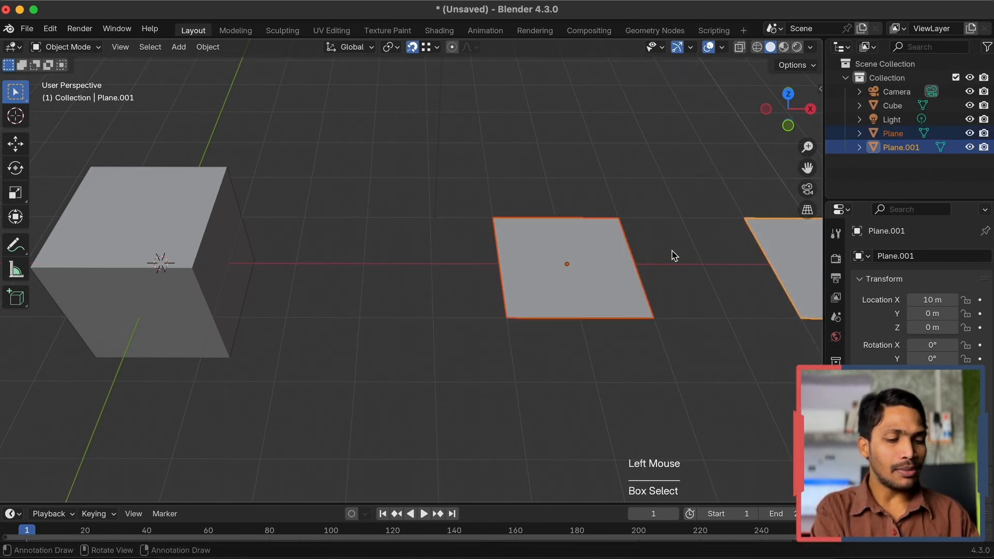
{"action": "scroll", "coordinate": [670, 253], "scroll_direction": "right", "scroll_amount": 5, "text": "shift"}
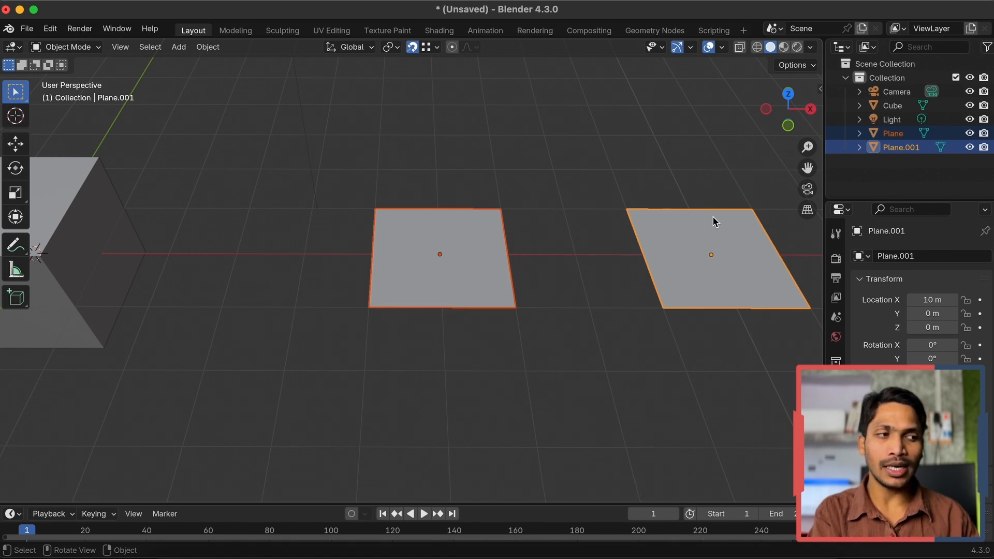
{"action": "left_click", "coordinate": [484, 256], "text": "shift"}
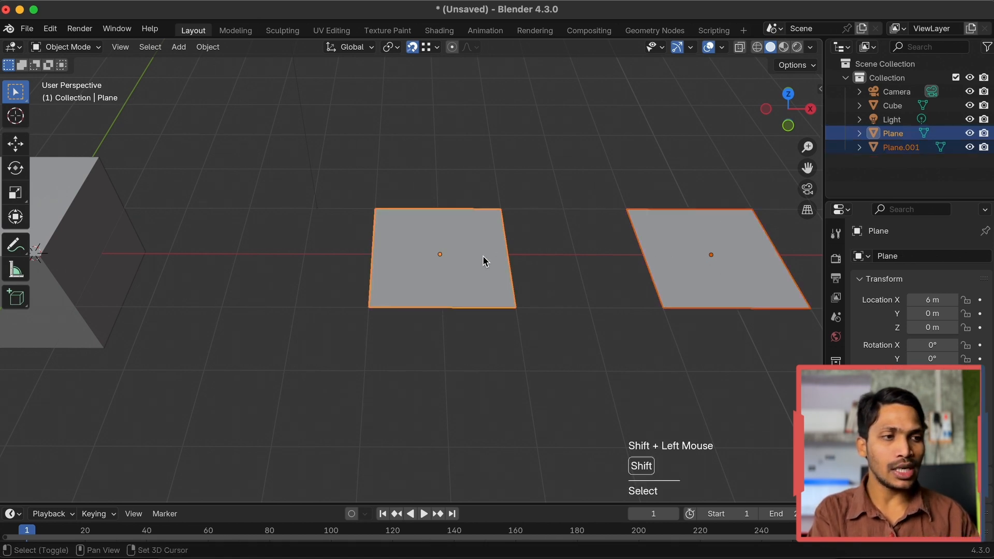
{"action": "left_click", "coordinate": [697, 267], "text": "shift"}
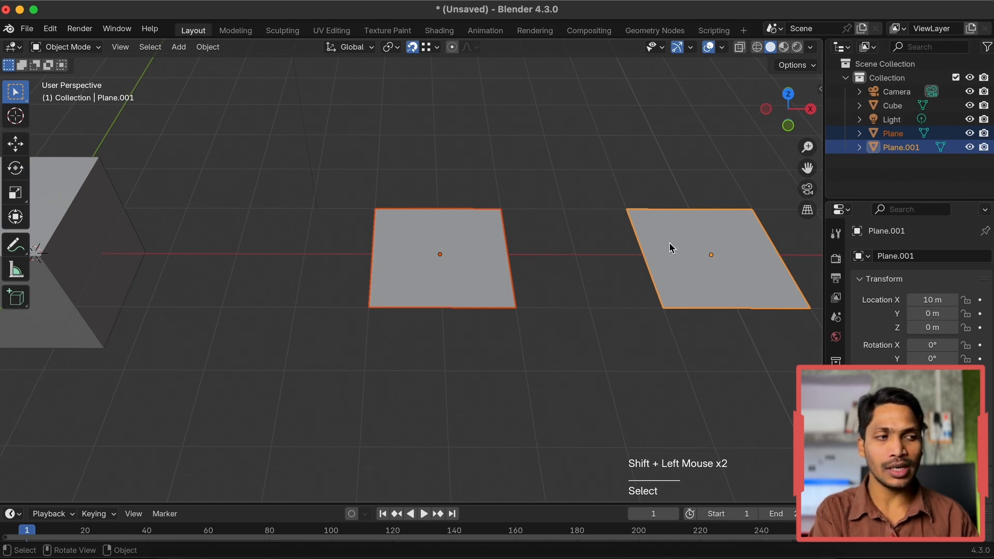
- Try moving both selected planes to the cube with the duplicate as the active object
{"action": "scroll", "coordinate": [707, 263], "scroll_direction": "down", "scroll_amount": 3, "text": "super"}
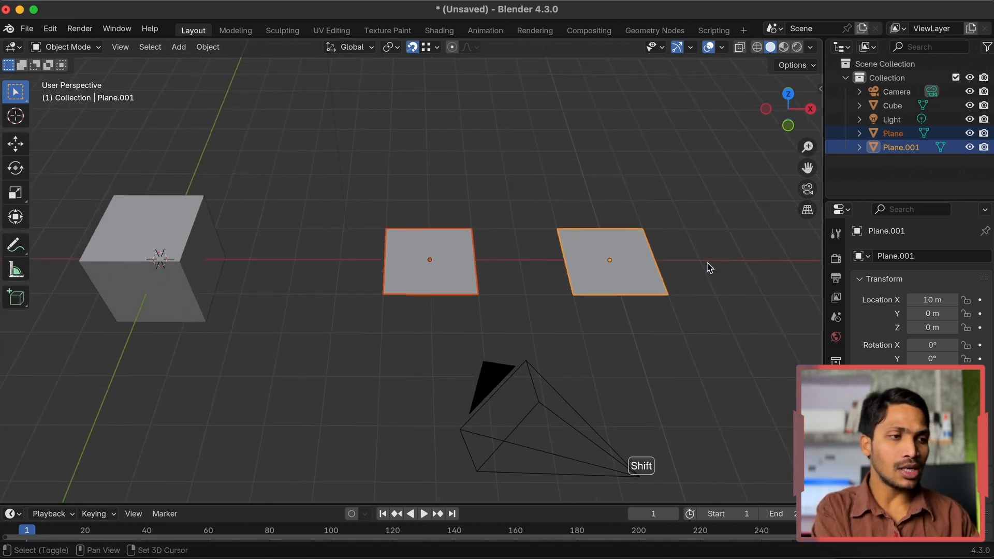
{"action": "scroll", "coordinate": [709, 267], "scroll_direction": "left", "scroll_amount": 3, "text": "shift"}
{"action": "key", "text": "g"}
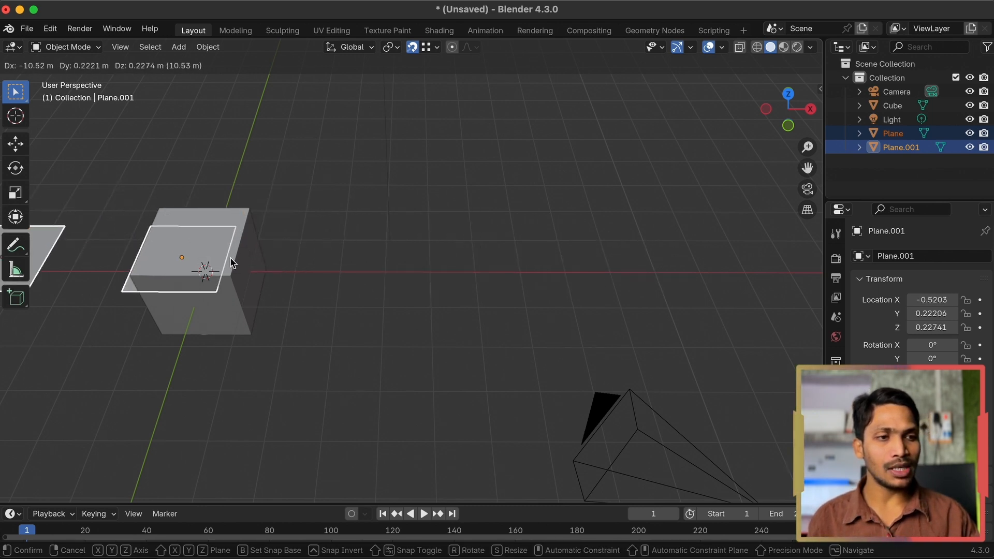
{"action": "key", "text": "Escape"}
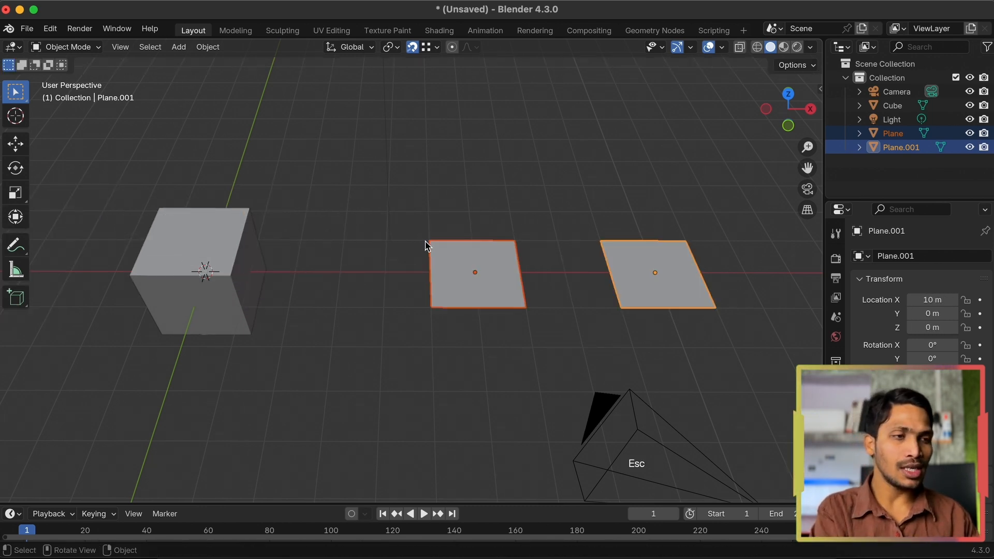
- Enter Edit Mode on both planes, change the snap target to Increment, and return to Object Mode
{"action": "key", "text": "Tab"}
{"action": "left_click", "coordinate": [481, 48]}
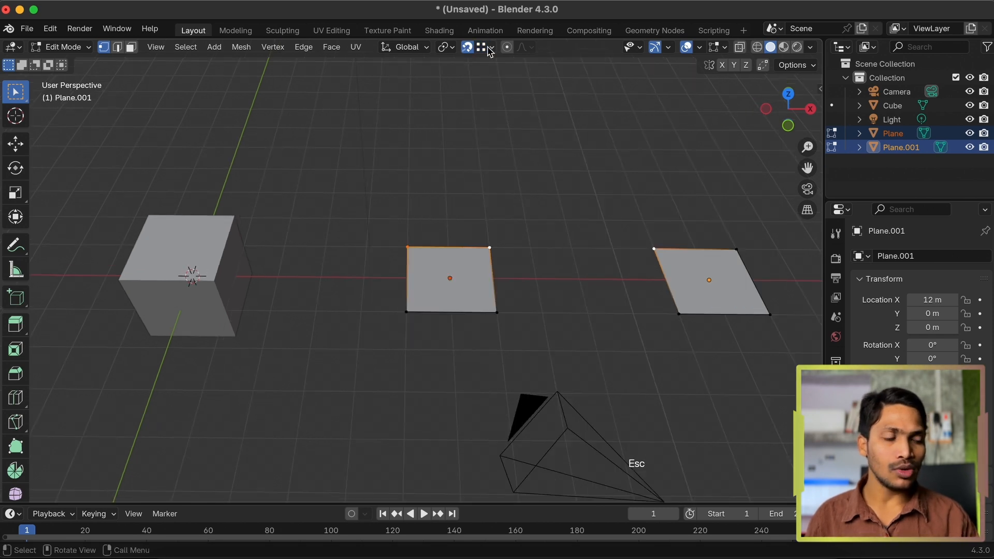
{"action": "left_click", "coordinate": [482, 48]}
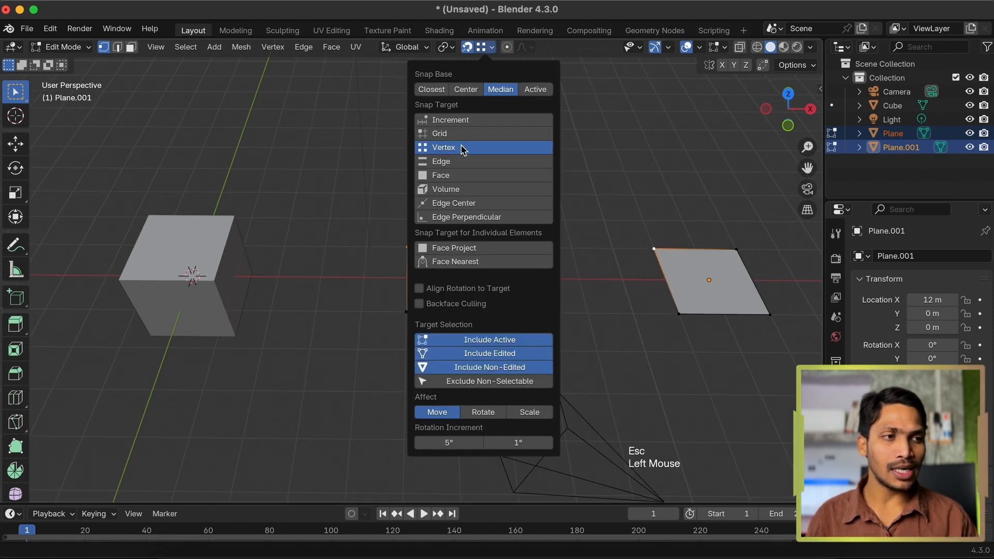
{"action": "left_click", "coordinate": [446, 121]}
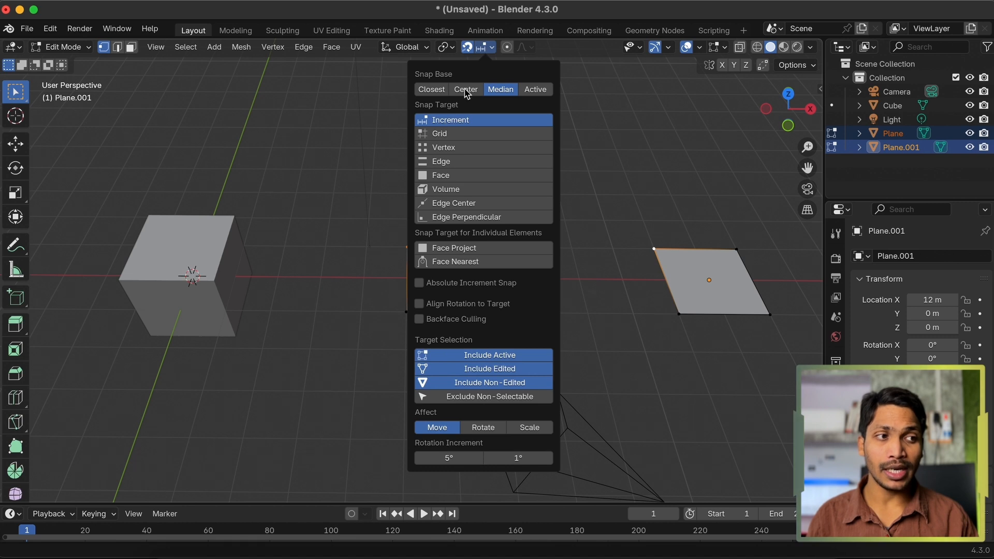
{"action": "key", "text": "Tab"}
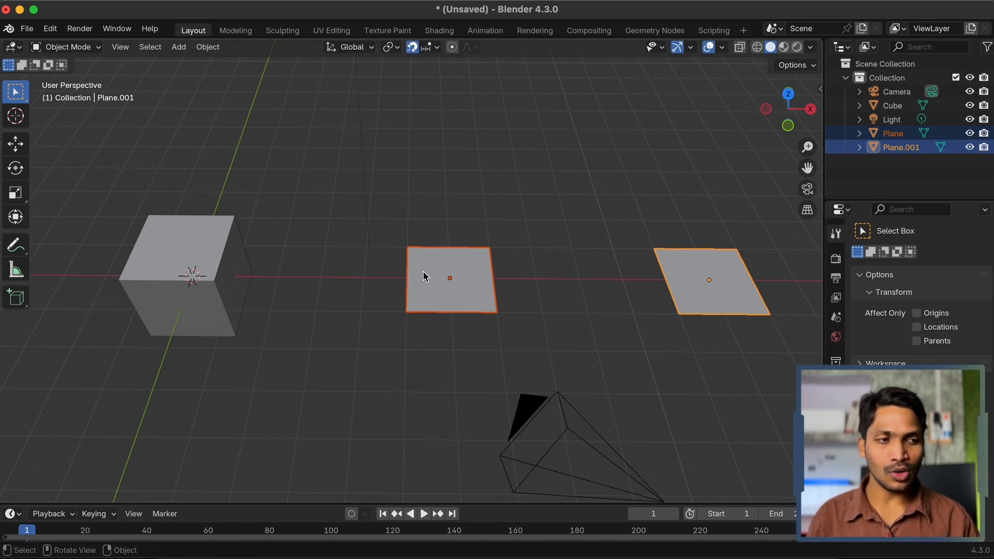
- Try moving both planes 2 m along X, away from the cube, with increment snapping
{"action": "key", "text": "g"}
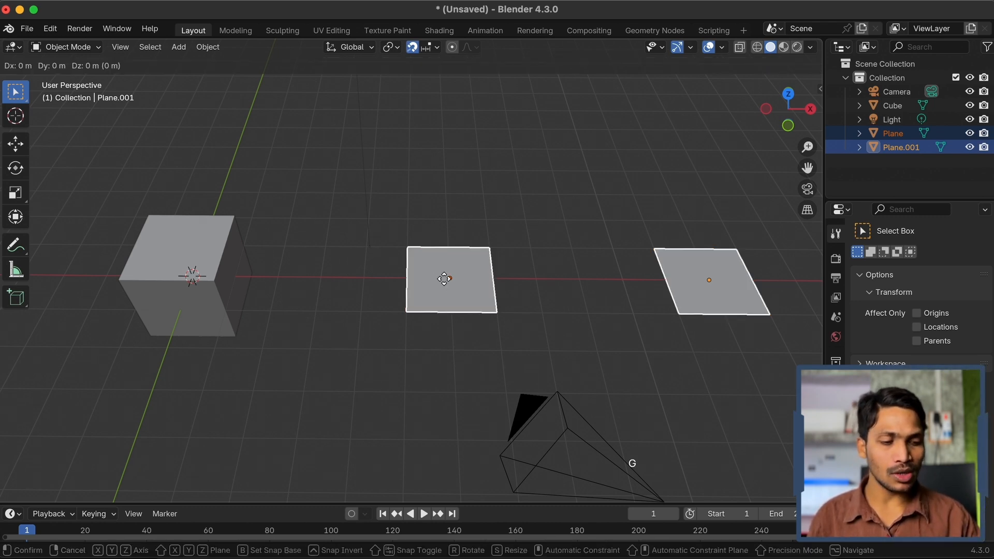
{"action": "key", "text": "x"}
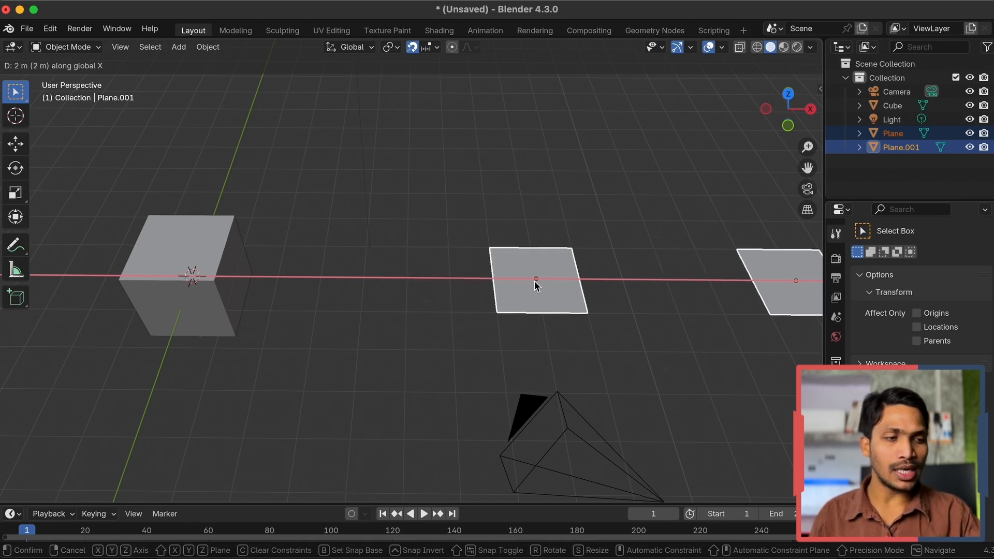
{"action": "key", "text": "Escape"}
- Select only the plane nearer the cube, move it slightly toward the cube along X with snapping off, and turn snapping back on
{"action": "left_click", "coordinate": [597, 284]}
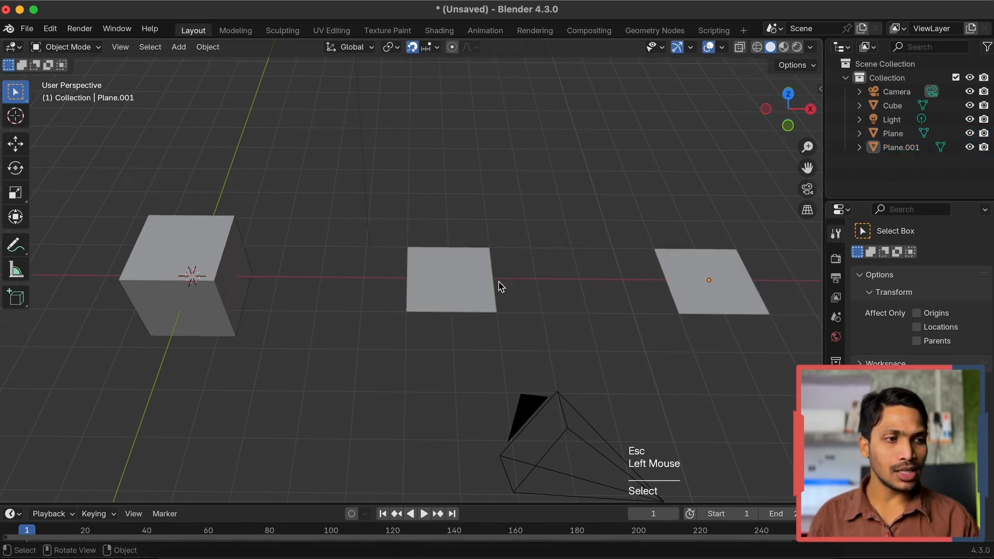
{"action": "left_click", "coordinate": [474, 293]}
{"action": "key", "text": "shift+Tab"}
{"action": "key", "text": "g"}
{"action": "key", "text": "x"}
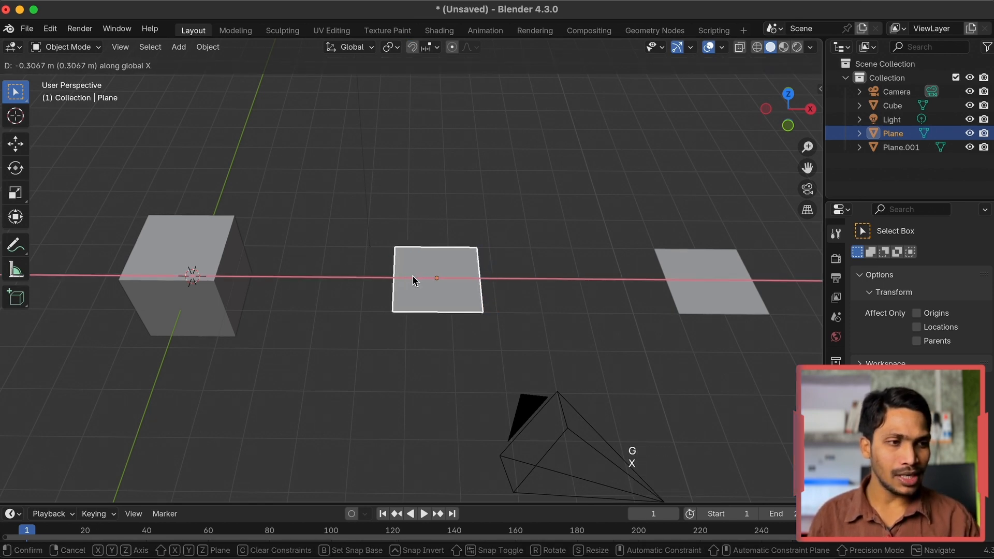
{"action": "left_click", "coordinate": [406, 282]}
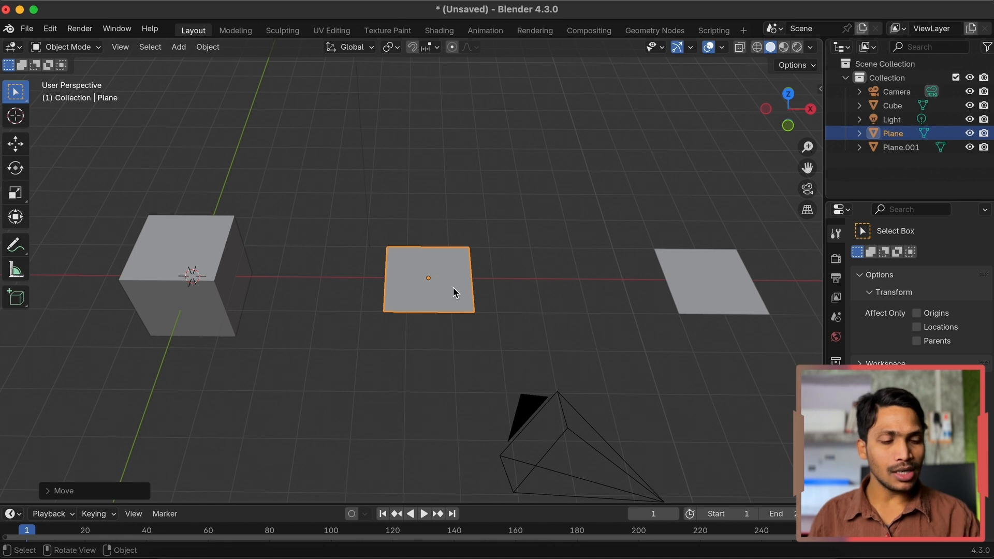
{"action": "key", "text": "shift+Tab"}
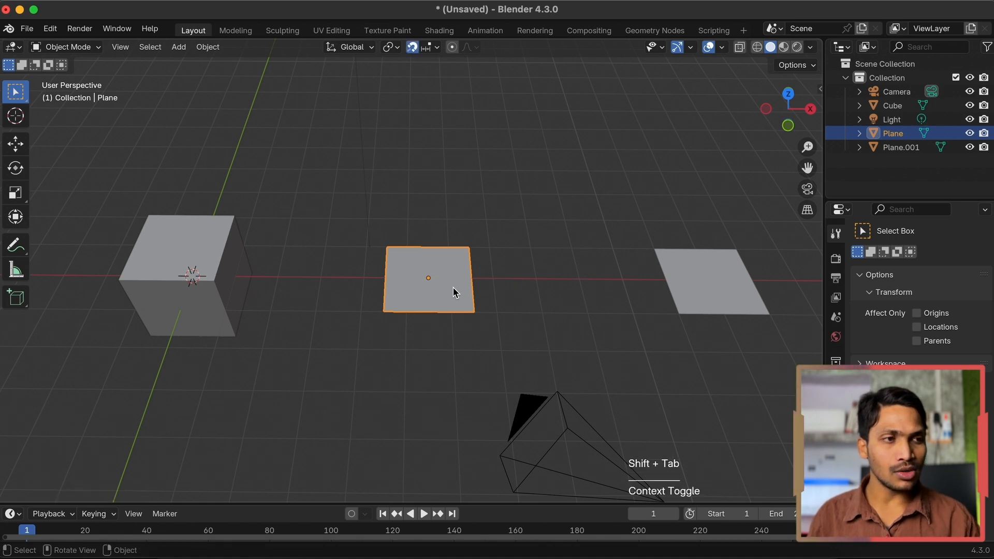
- Try moving the plane nearer the cube 2 m toward it along X with increment snapping
{"action": "left_click", "coordinate": [429, 47]}
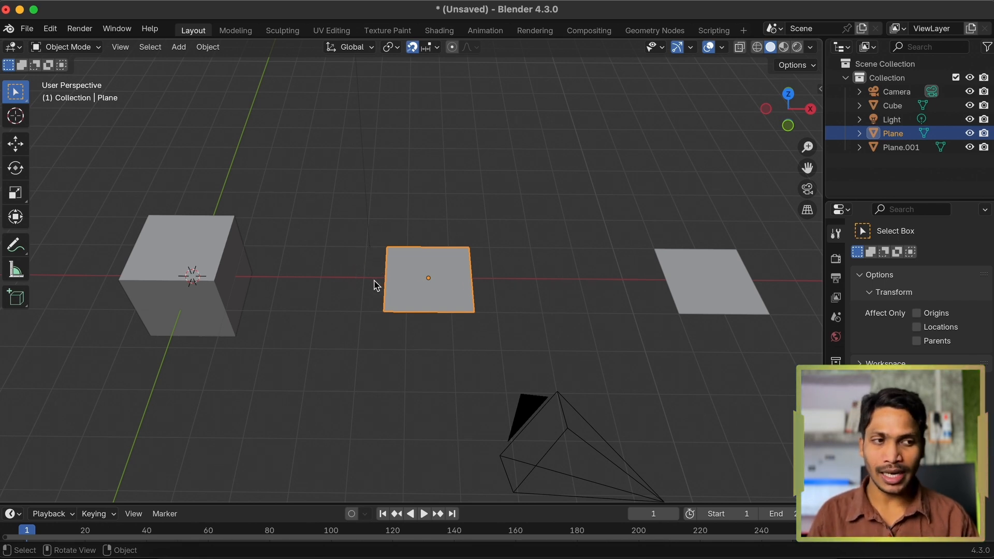
{"action": "key", "text": "g"}
{"action": "key", "text": "x"}
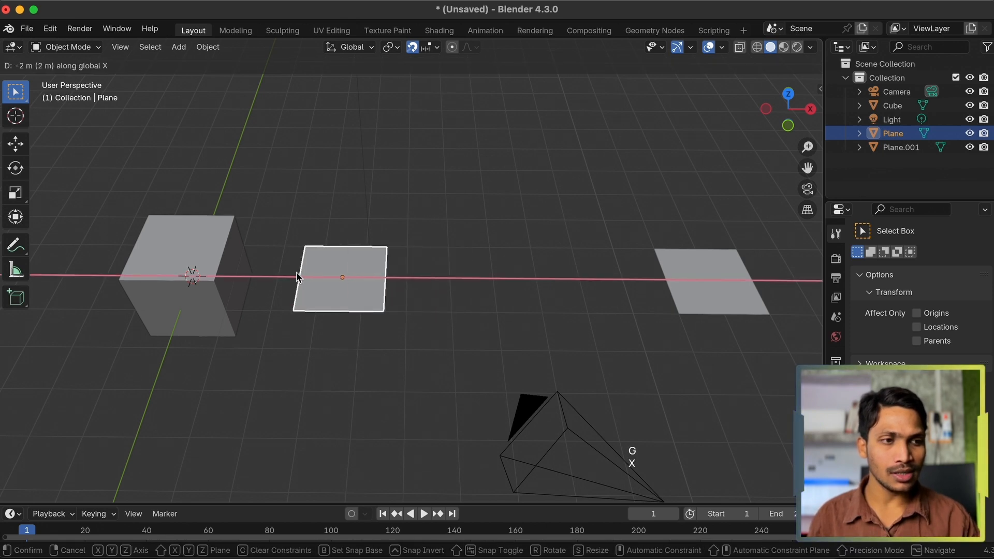
{"action": "key", "text": "Escape"}
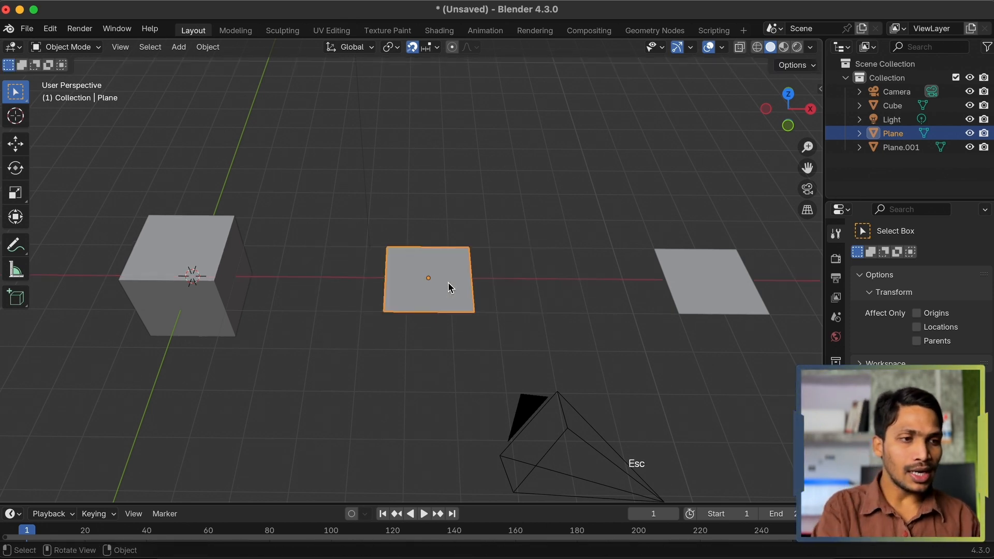
- Switch to the top orthographic view at metre grid scale and try moving the plane 2 m toward the cube along X
{"action": "scroll", "coordinate": [411, 276], "scroll_direction": "up", "scroll_amount": 3}
{"action": "scroll", "coordinate": [411, 276], "scroll_direction": "up", "scroll_amount": 6, "text": "super"}
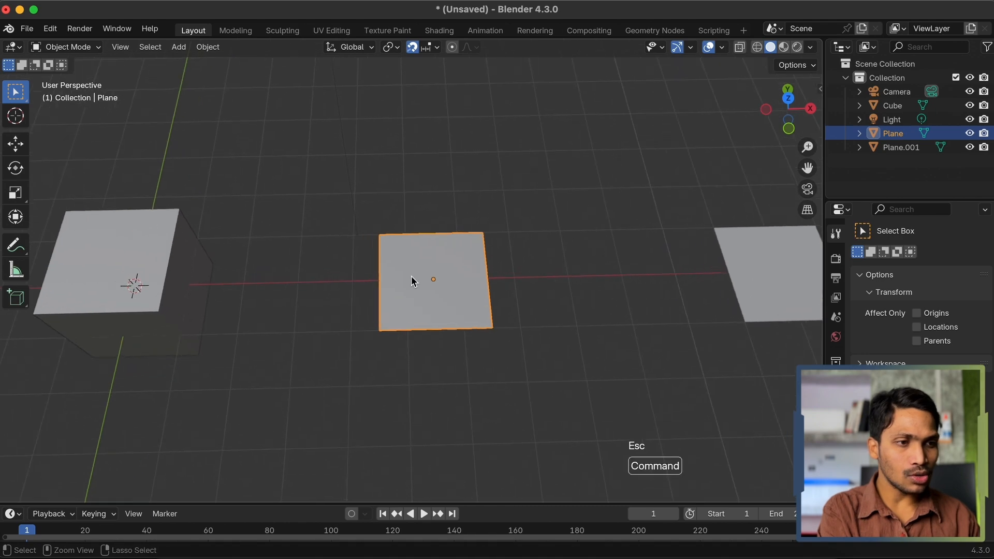
{"action": "key", "text": "KP_7"}
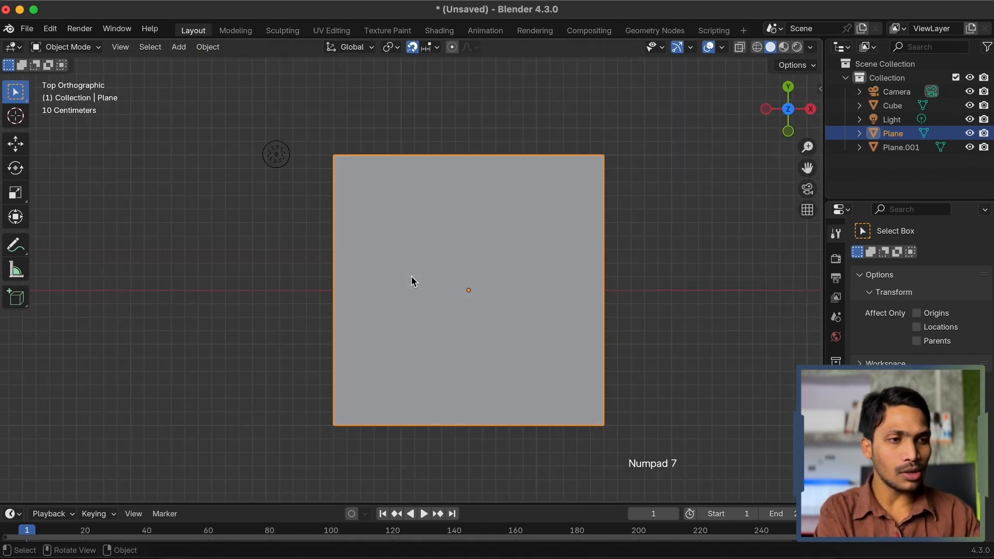
{"action": "scroll", "coordinate": [327, 256], "scroll_direction": "down", "scroll_amount": 8, "text": "super"}
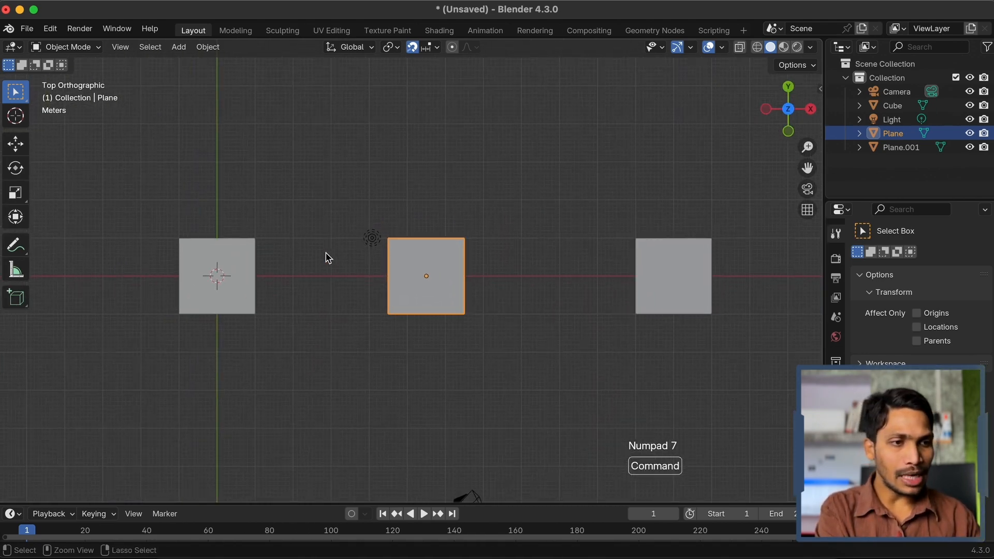
{"action": "scroll", "coordinate": [327, 256], "scroll_direction": "down", "scroll_amount": 2, "text": "super"}
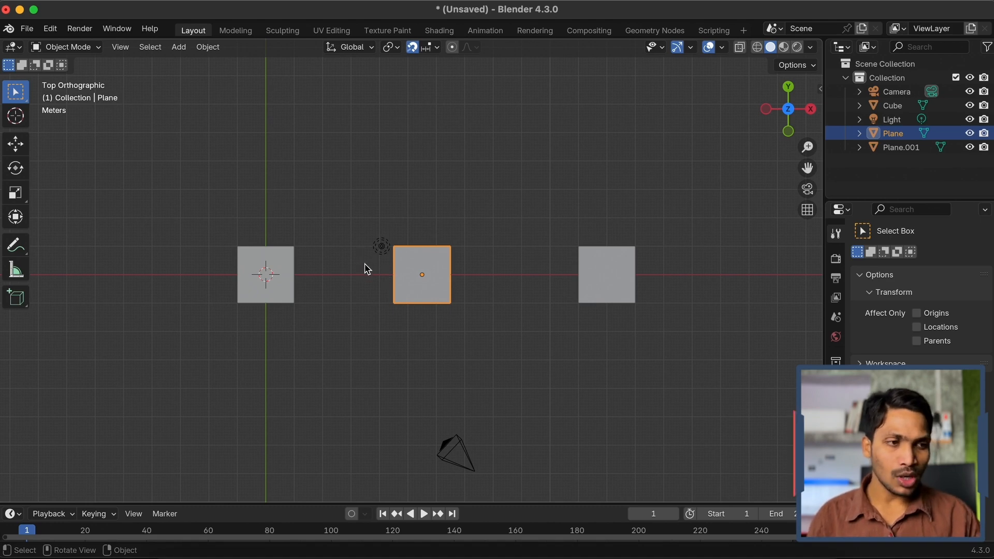
{"action": "key", "text": "g"}
{"action": "key", "text": "x"}
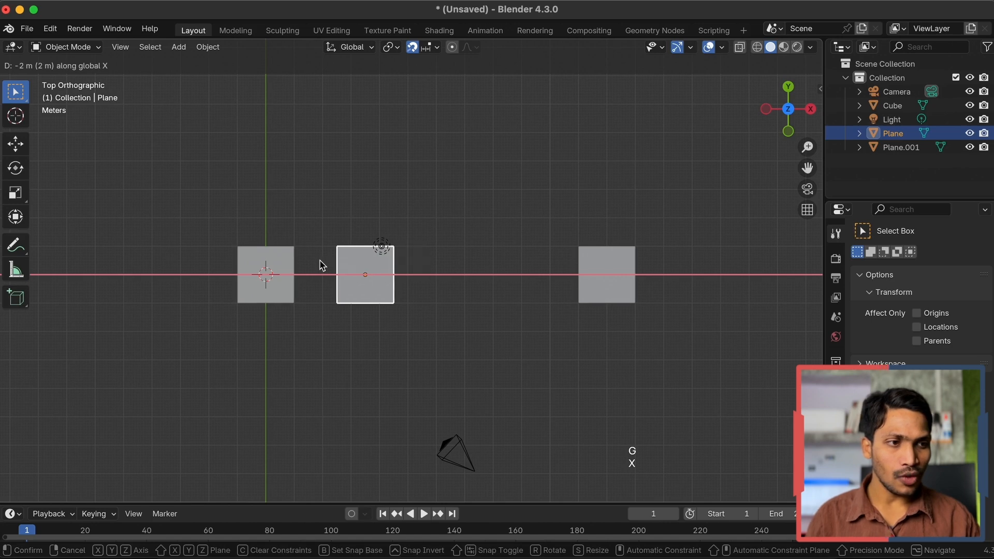
{"action": "key", "text": "Escape"}
- Try moving the plane about 0.3 m toward the cube along X at the 10-centimetre grid scale
{"action": "scroll", "coordinate": [440, 266], "scroll_direction": "up", "scroll_amount": 5}
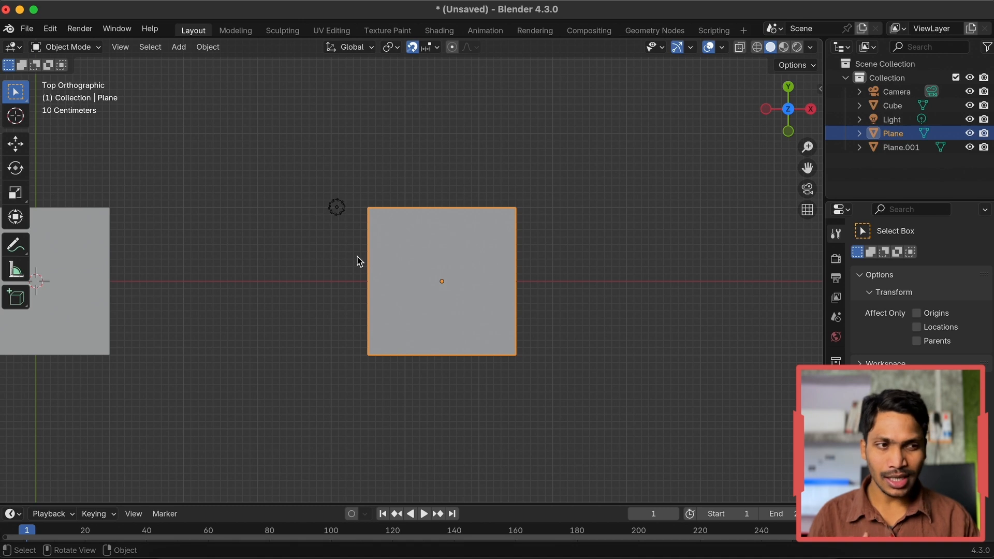
{"action": "scroll", "coordinate": [360, 260], "scroll_direction": "up", "scroll_amount": 1}
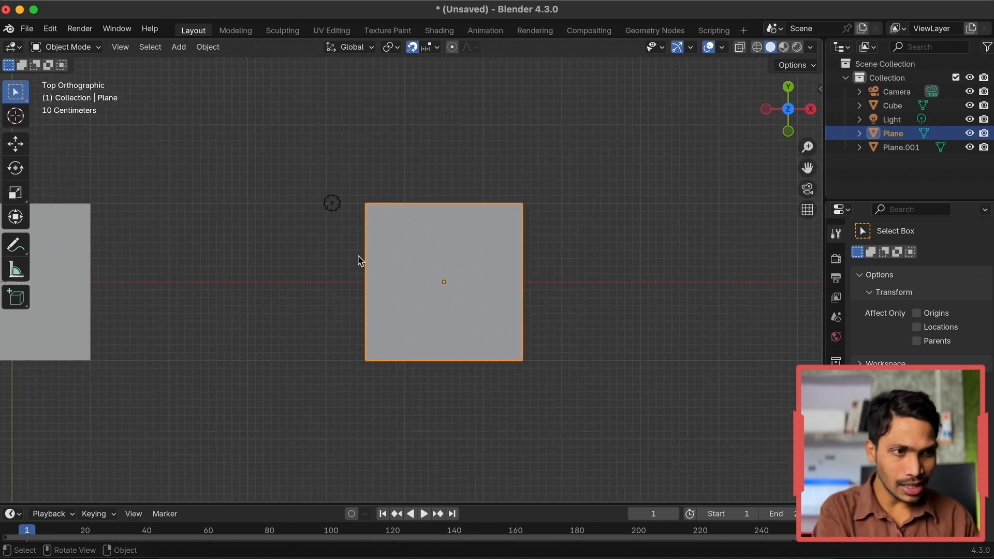
{"action": "key", "text": "g"}
{"action": "key", "text": "x"}
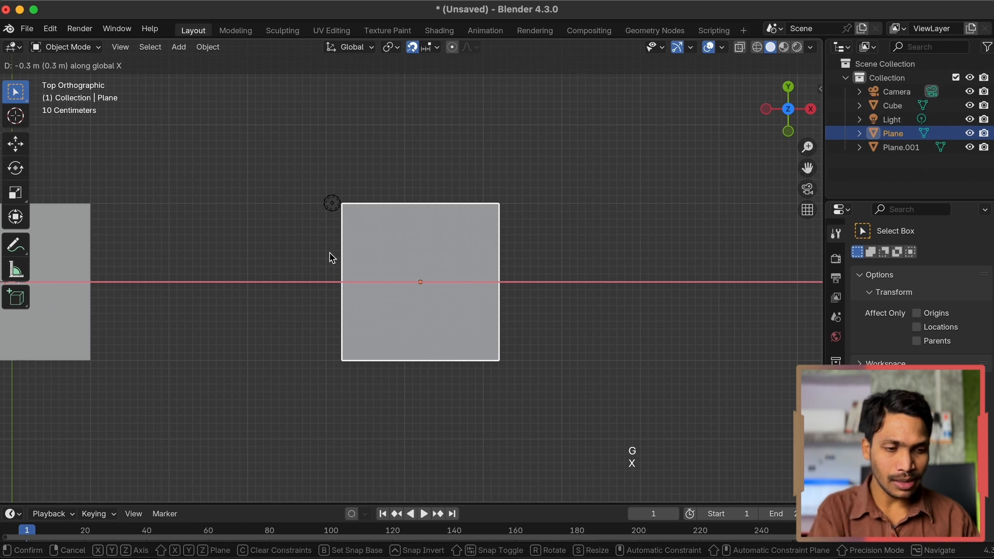
{"action": "key", "text": "Escape"}
{"action": "scroll", "coordinate": [378, 254], "scroll_direction": "up", "scroll_amount": 9, "text": "super"}
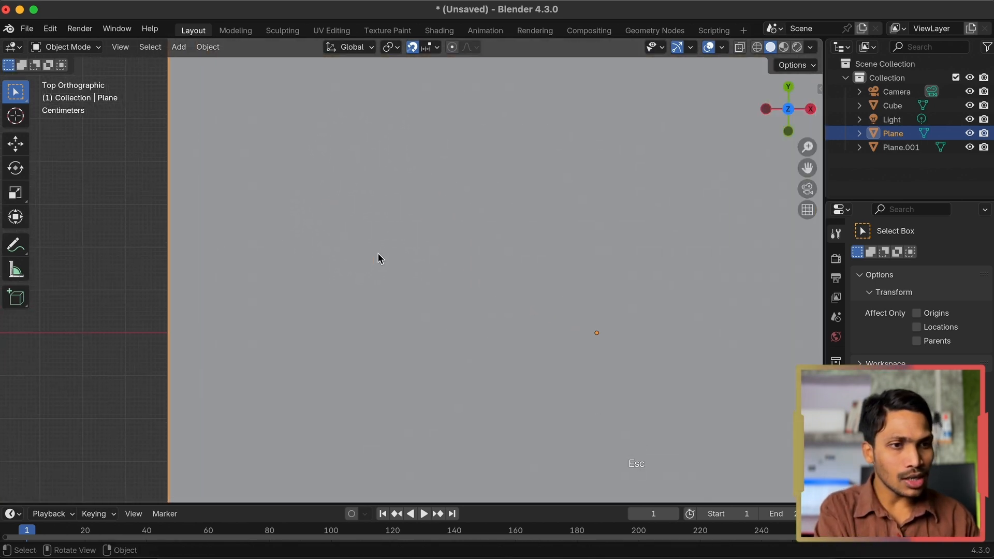
- Try moving the plane about 0.01 m toward the cube along X at the centimetre grid scale
{"action": "scroll", "coordinate": [378, 254], "scroll_direction": "left", "scroll_amount": 4, "text": "shift"}
{"action": "scroll", "coordinate": [265, 266], "scroll_direction": "up", "scroll_amount": 5, "text": "super"}
{"action": "scroll", "coordinate": [265, 267], "scroll_direction": "left", "scroll_amount": 1, "text": "shift"}
{"action": "scroll", "coordinate": [264, 271], "scroll_direction": "left", "scroll_amount": 3, "text": "shift"}
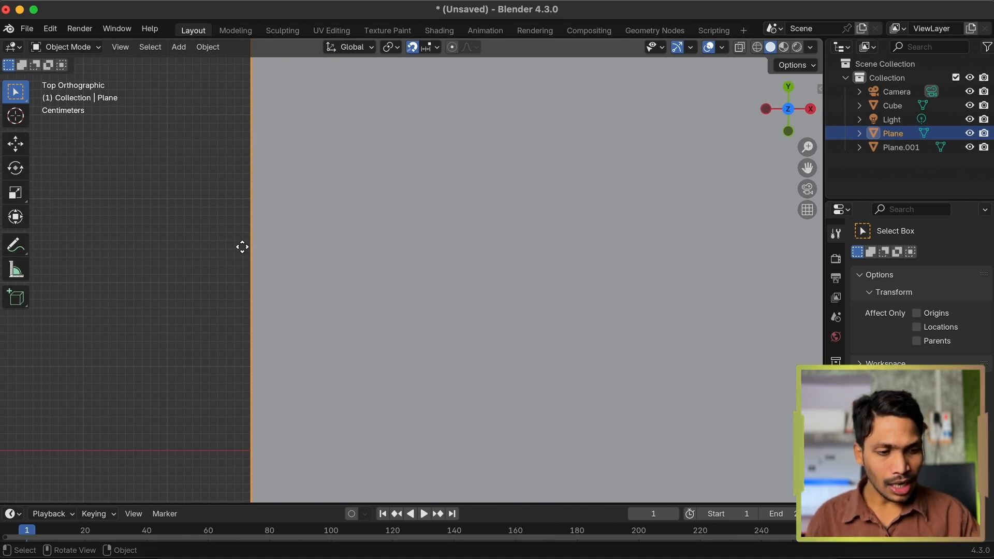
{"action": "key", "text": "g"}
{"action": "key", "text": "x"}
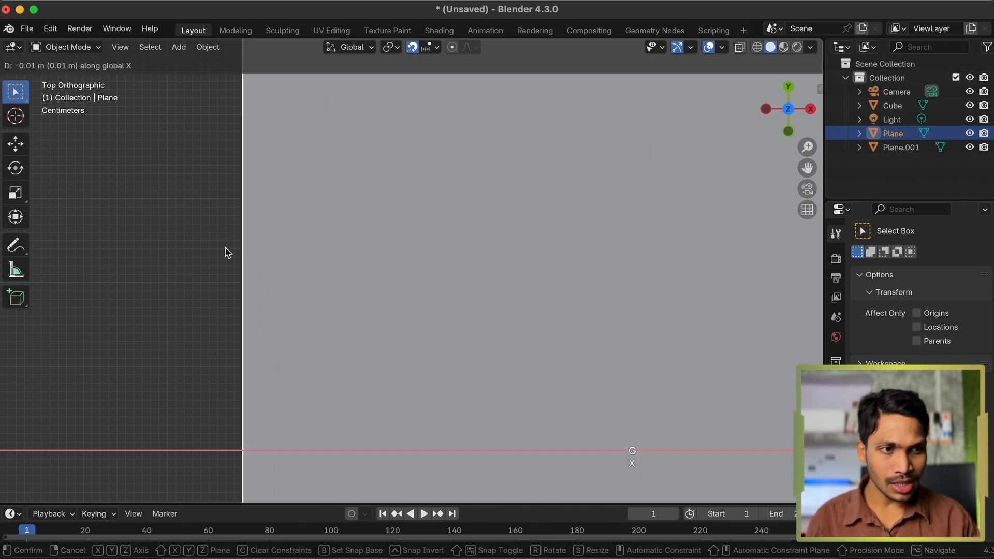
{"action": "key", "text": "Escape"}
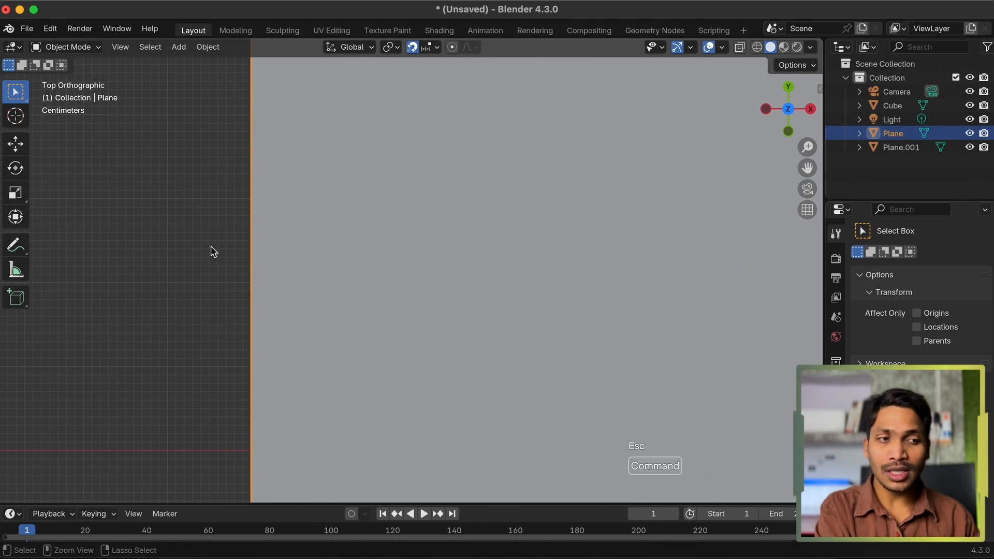
- Set the snap target to Grid and return to a perspective view showing the cube and both planes
{"action": "scroll", "coordinate": [213, 252], "scroll_direction": "down", "scroll_amount": 5, "text": "super"}
{"action": "scroll", "coordinate": [213, 252], "scroll_direction": "down", "scroll_amount": 5, "text": "super"}
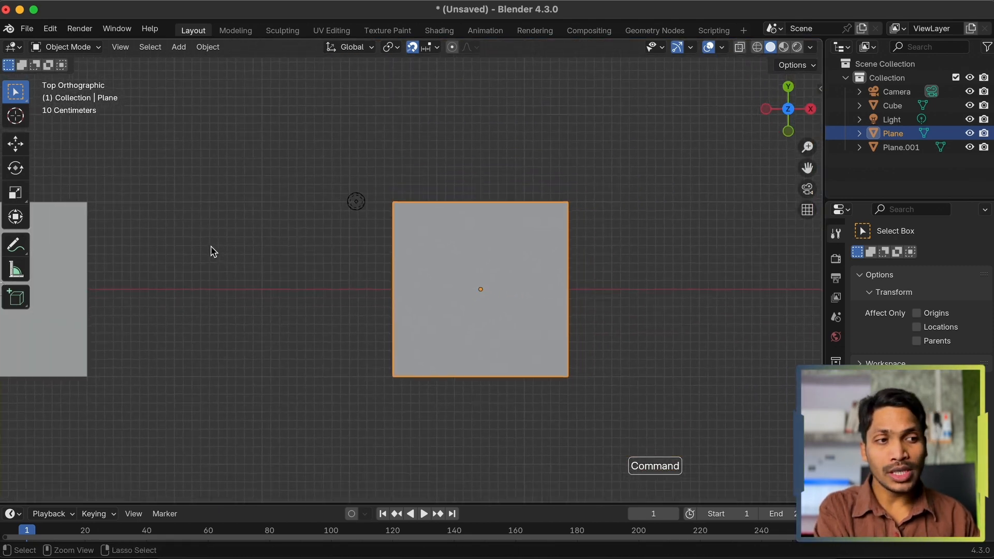
{"action": "left_click", "coordinate": [435, 49]}
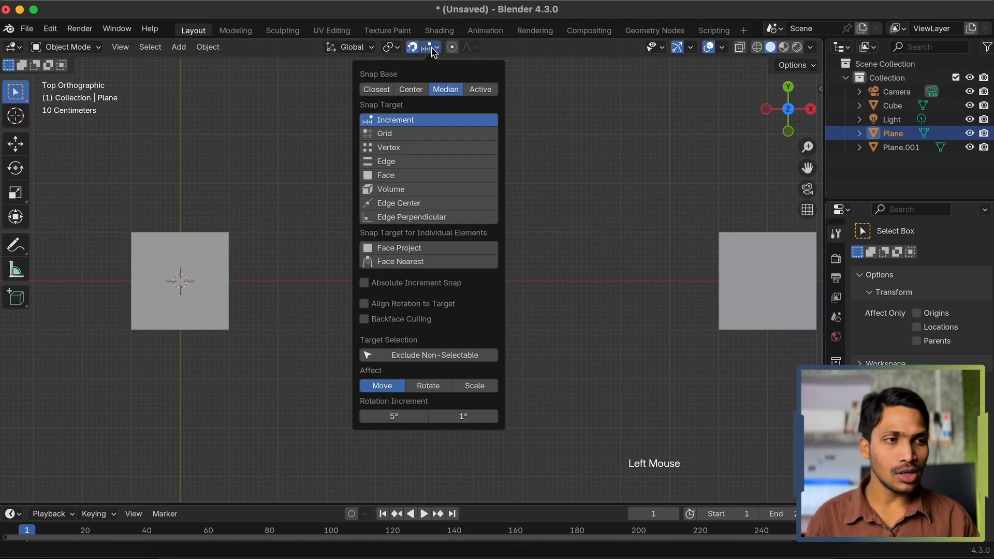
{"action": "left_click", "coordinate": [392, 135]}
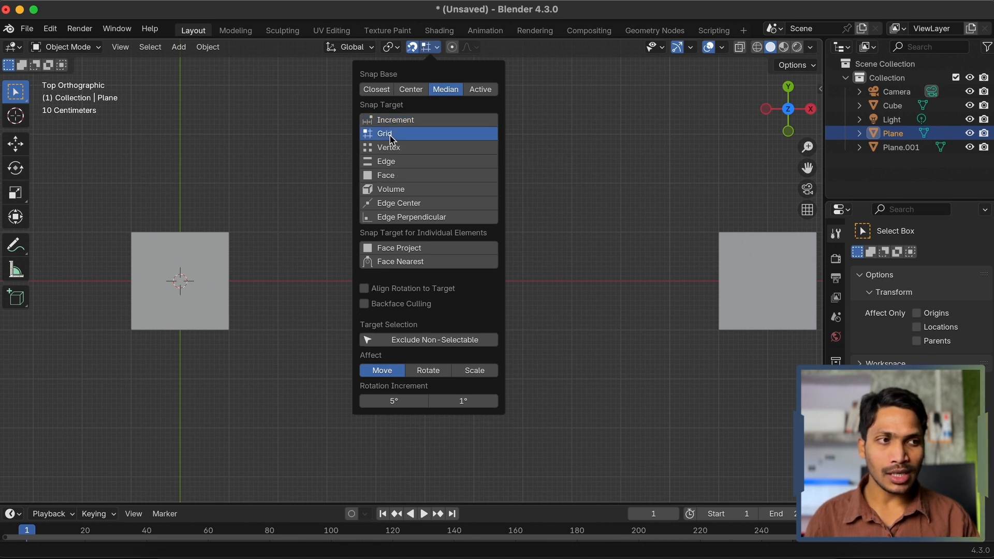
{"action": "left_click", "coordinate": [437, 46]}
{"action": "scroll", "coordinate": [451, 342], "scroll_direction": "down", "scroll_amount": 5}
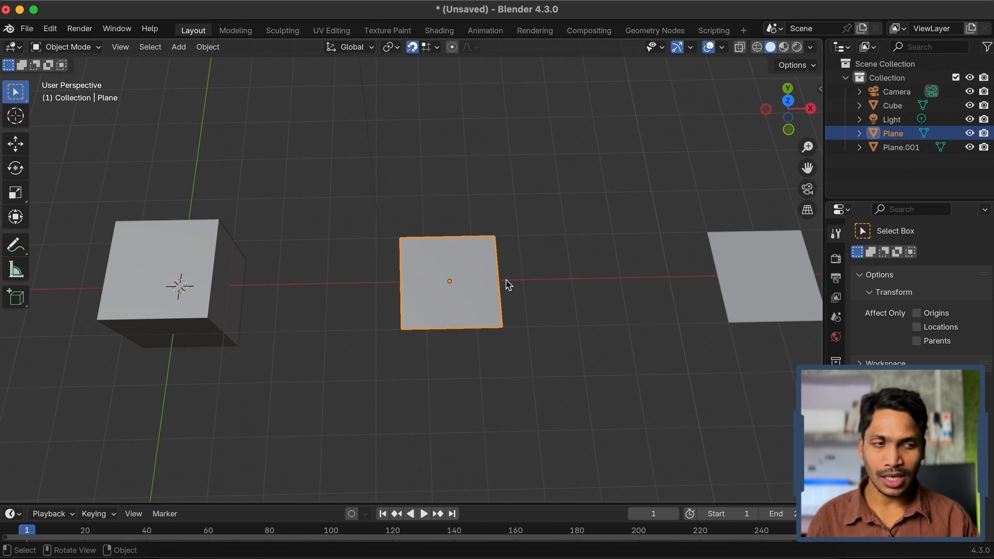
- Move the plane nearer the cube along X, away from the cube, with grid snapping
{"action": "left_click", "coordinate": [428, 49]}
{"action": "left_click", "coordinate": [438, 44]}
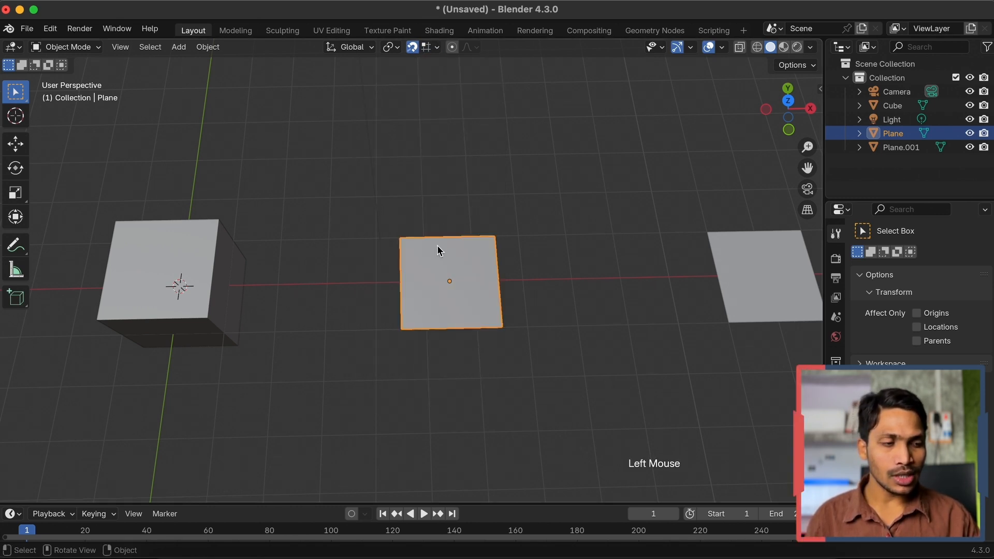
{"action": "key", "text": "g"}
{"action": "key", "text": "x"}
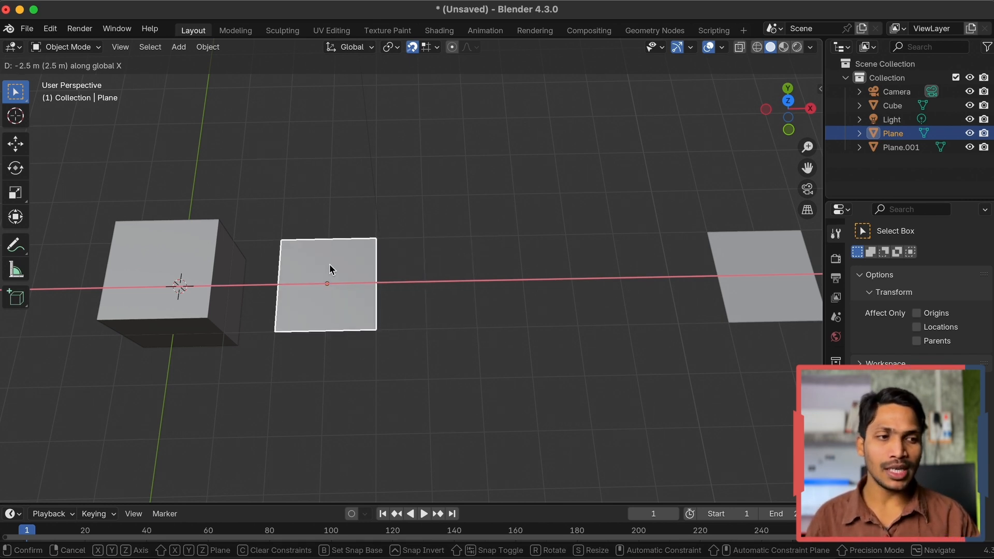
{"action": "left_click", "coordinate": [520, 268]}
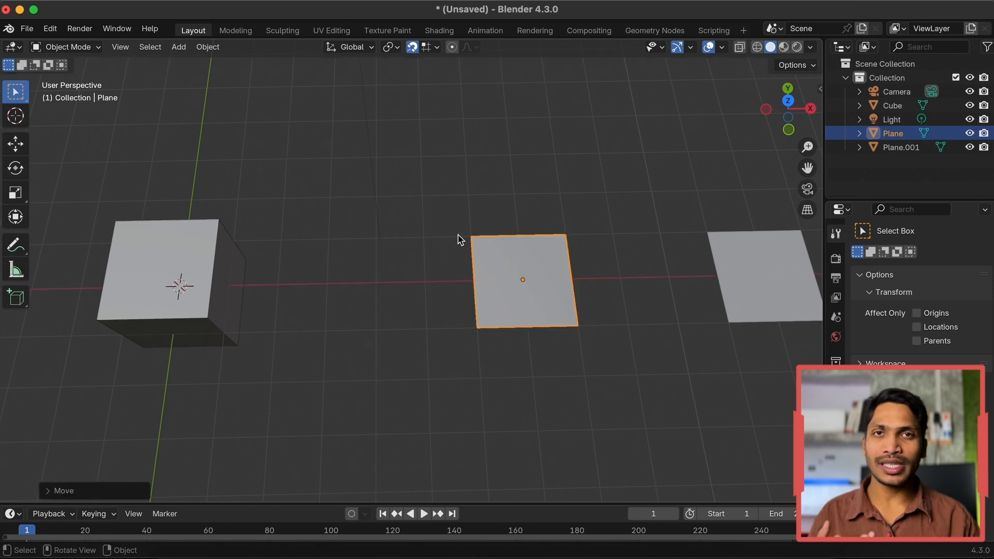
- Set the snap target to Vertex and try snapping the plane's median to the cube's top back corner
{"action": "left_click", "coordinate": [430, 50]}
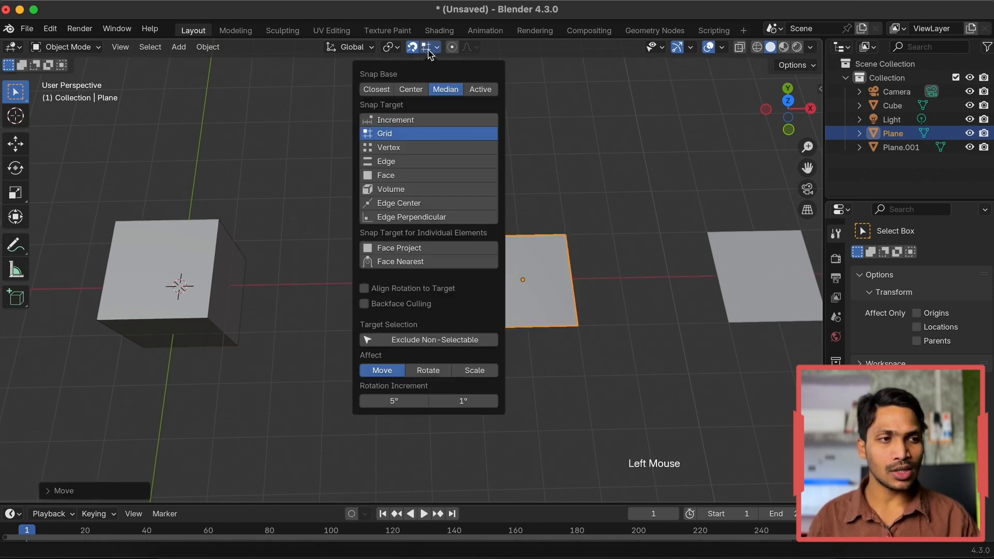
{"action": "left_click", "coordinate": [399, 149]}
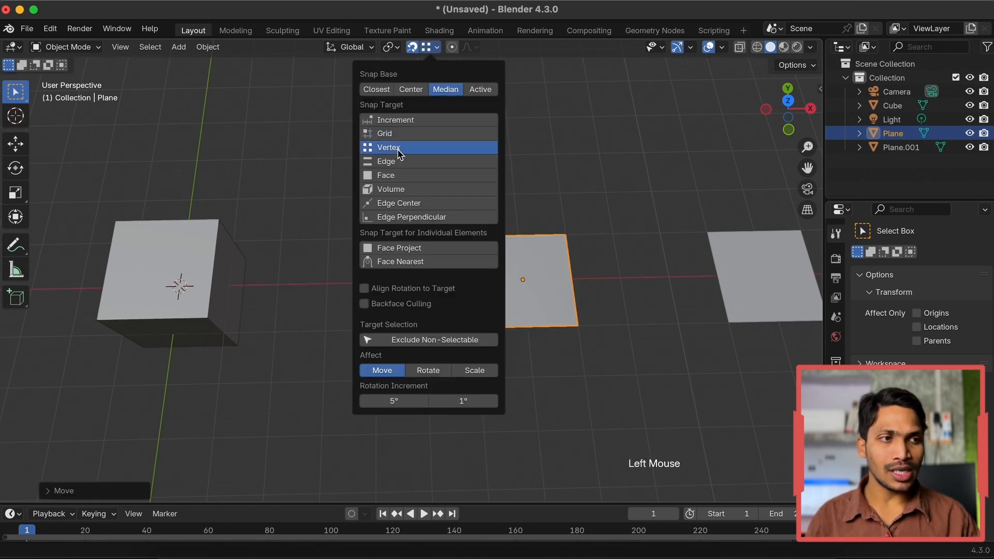
{"action": "left_click", "coordinate": [429, 52]}
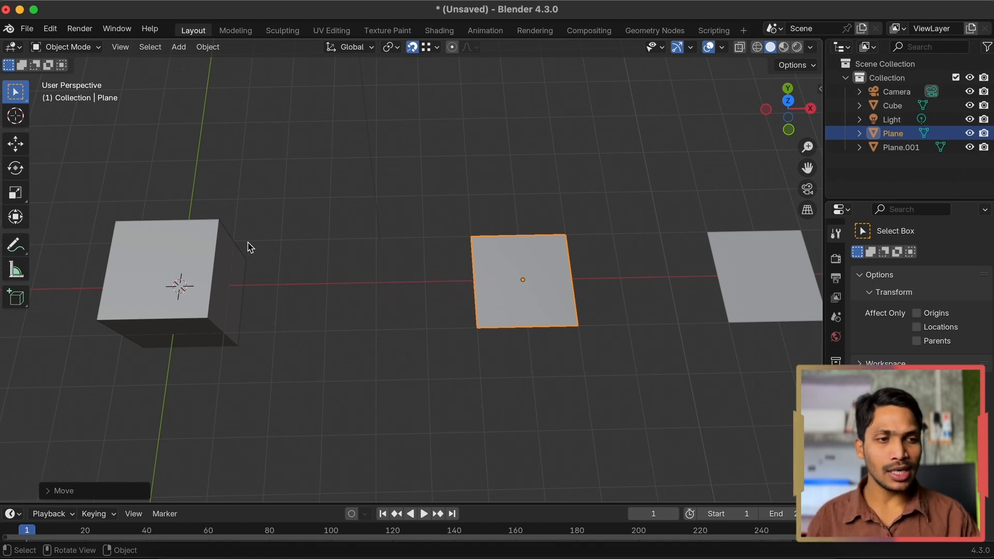
{"action": "scroll", "coordinate": [206, 256], "scroll_direction": "left", "scroll_amount": 5}
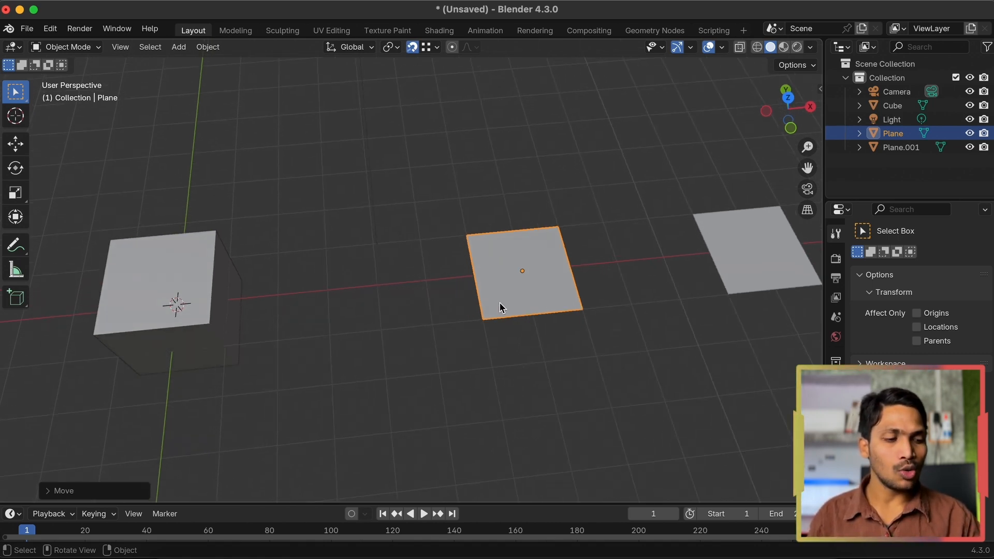
{"action": "key", "text": "g"}
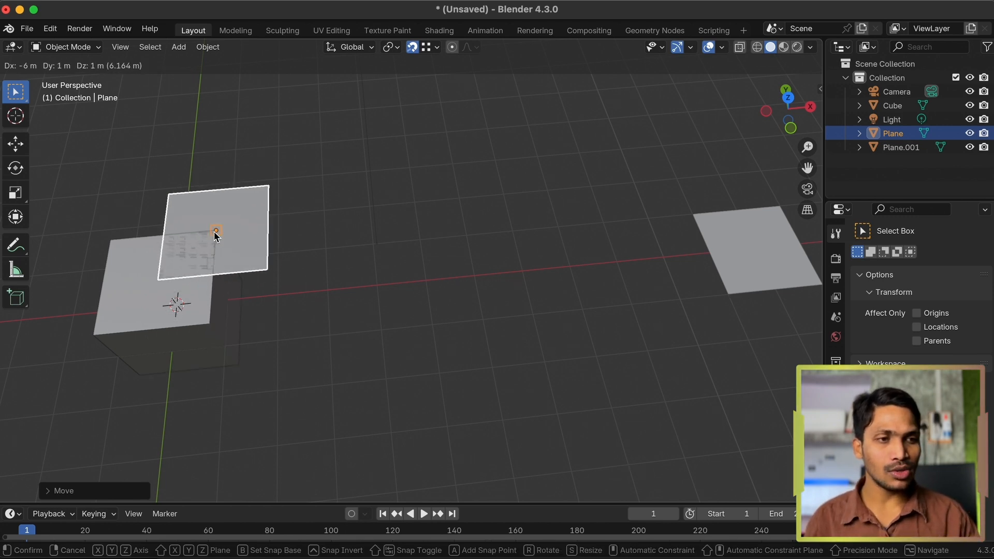
{"action": "key", "text": "Escape"}
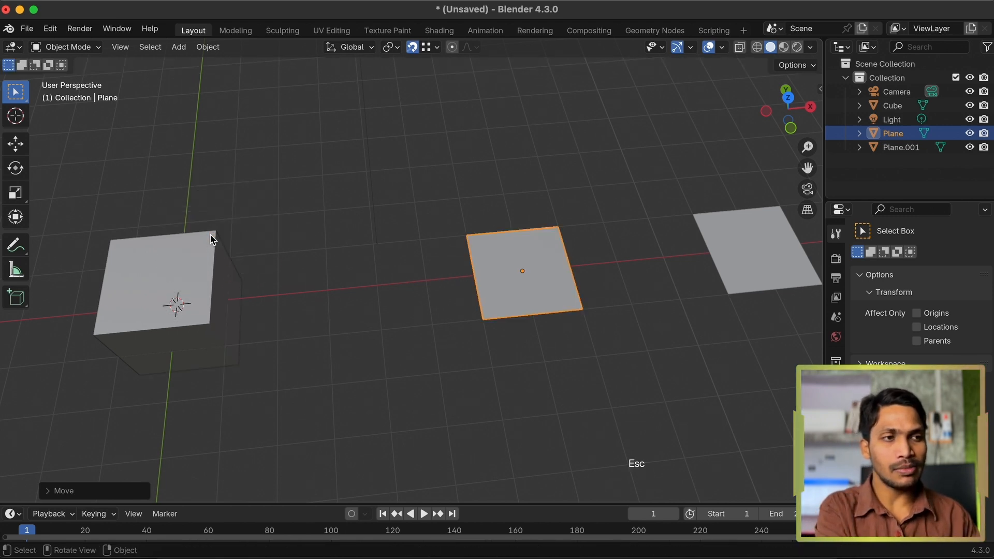
- Set the snap base to Closest and try snapping the plane's nearest corner to the cube's top corners
{"action": "left_click", "coordinate": [436, 48]}
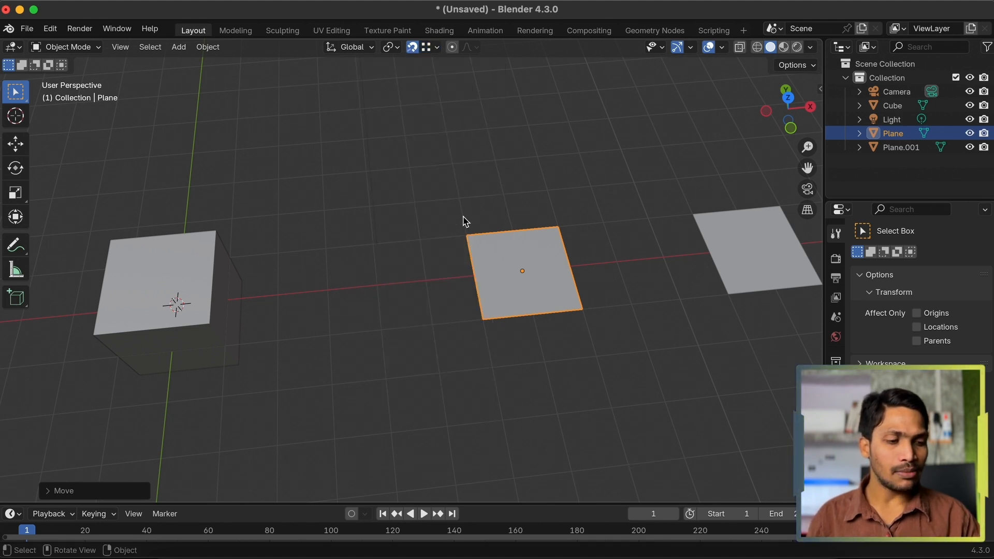
{"action": "key", "text": "g"}
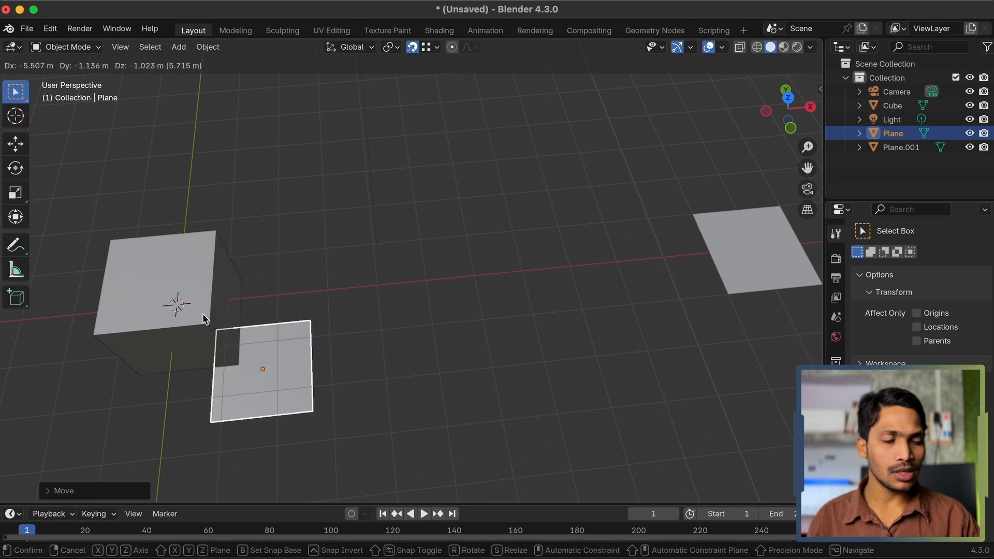
{"action": "key", "text": "Escape"}
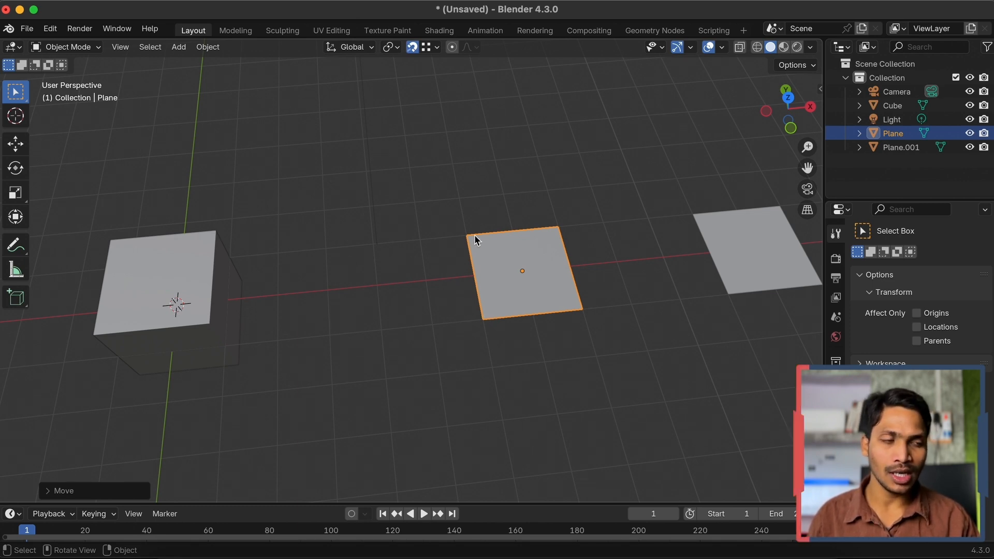
{"action": "key", "text": "g"}
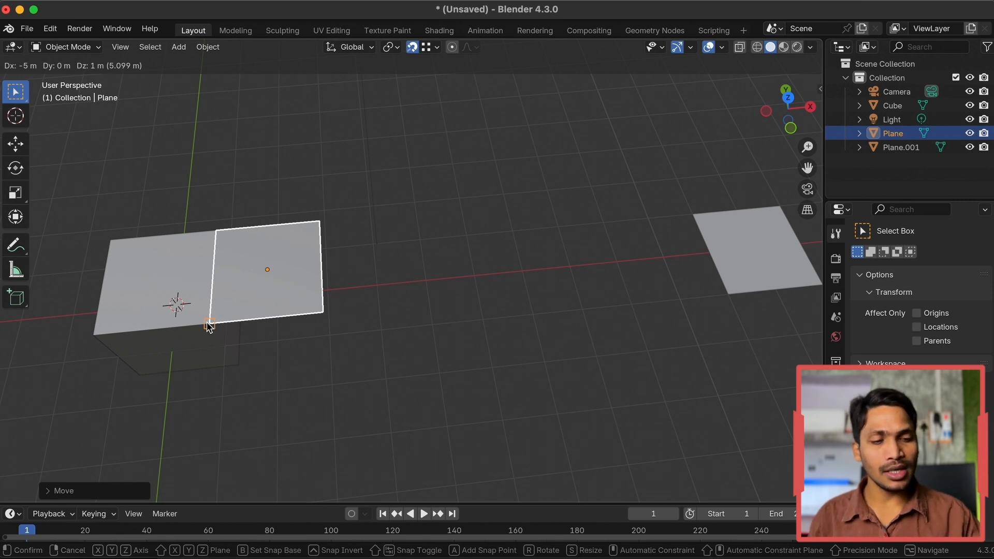
{"action": "key", "text": "Escape"}
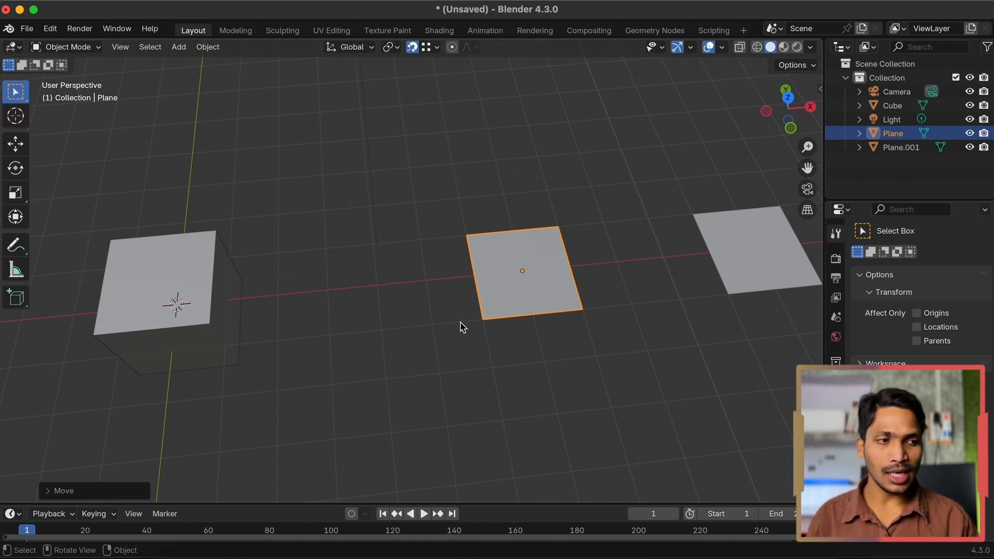
- Set the snap target to Edge and try snapping the plane's corner along the cube's top edges
{"action": "left_click", "coordinate": [431, 48]}
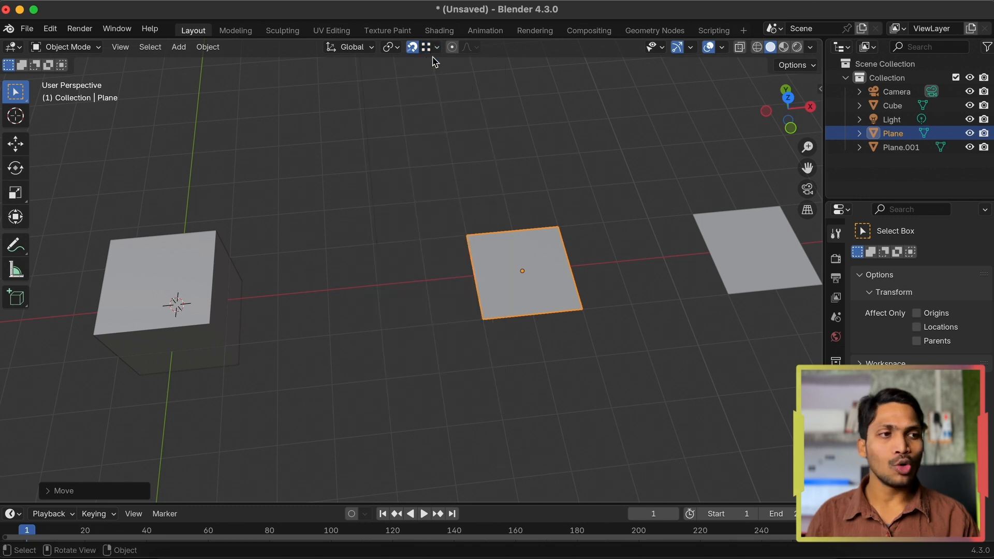
{"action": "left_click", "coordinate": [433, 56]}
{"action": "left_click", "coordinate": [433, 50]}
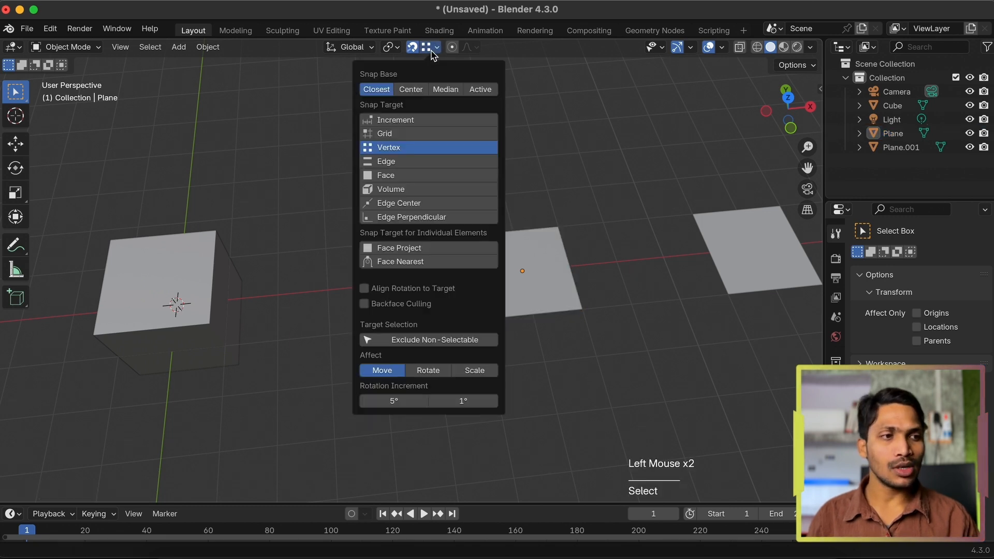
{"action": "left_click", "coordinate": [396, 160]}
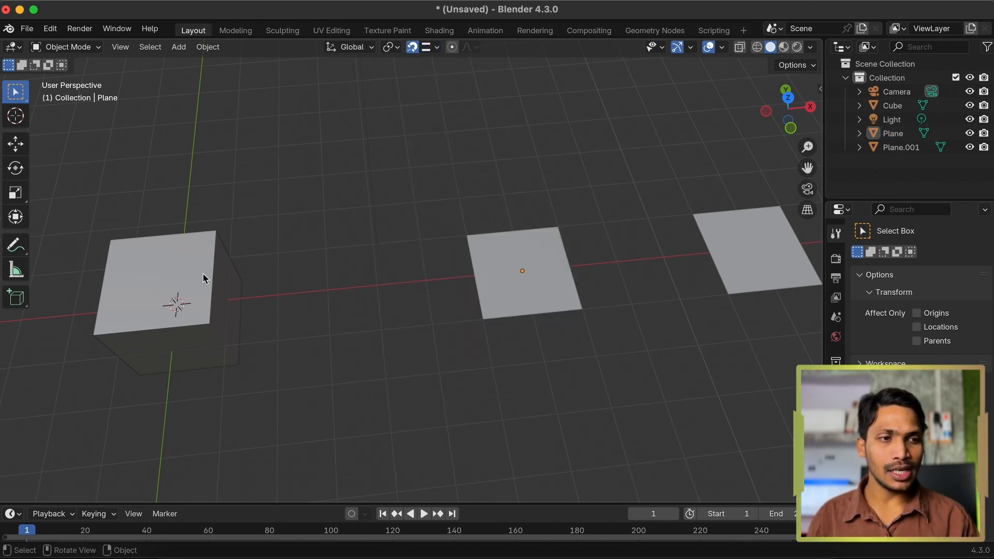
{"action": "left_click", "coordinate": [483, 256]}
{"action": "key", "text": "g"}
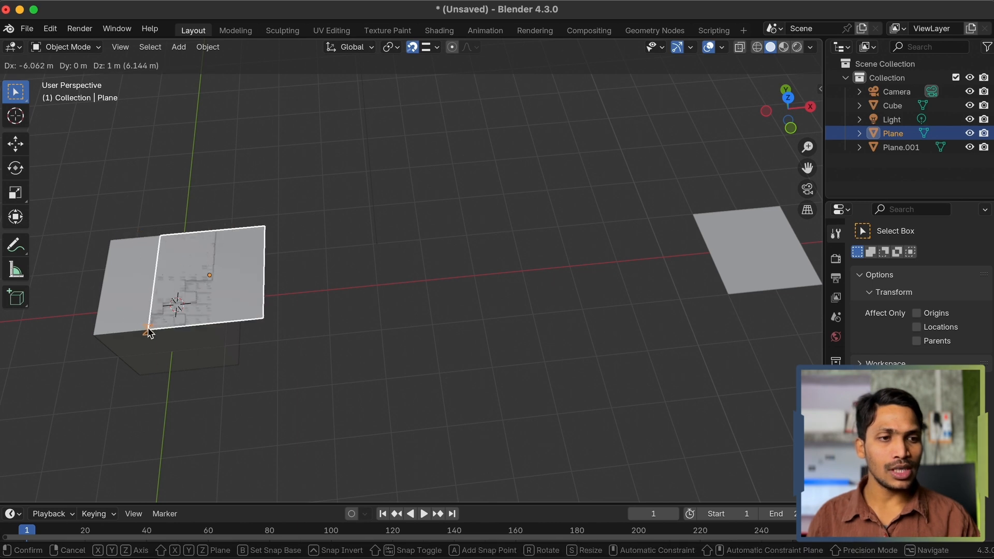
{"action": "key", "text": "Escape"}
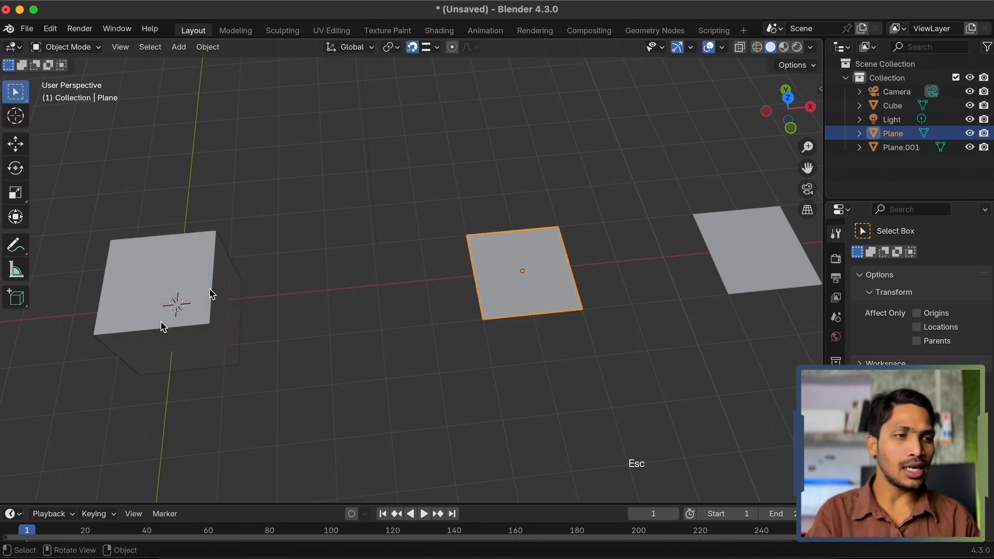
- Set the snap target to Face and try snapping the plane's corner onto the cube's top face
{"action": "left_click", "coordinate": [432, 50]}
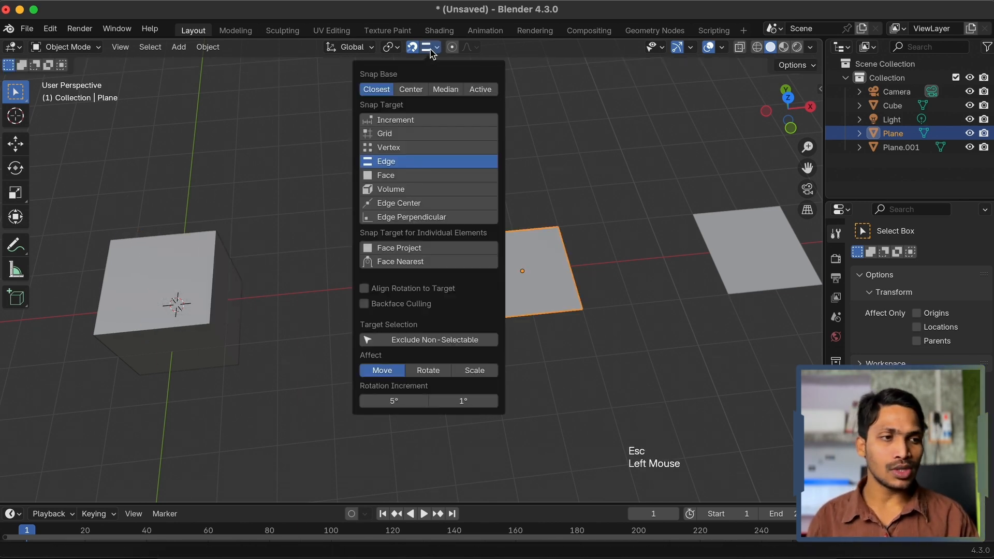
{"action": "left_click", "coordinate": [408, 176]}
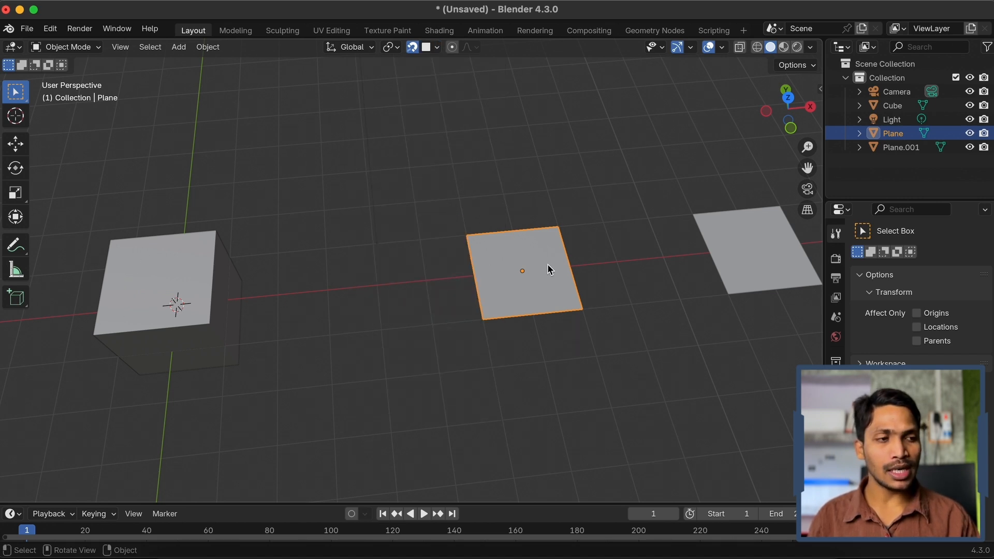
{"action": "left_click", "coordinate": [525, 271]}
{"action": "key", "text": "g"}
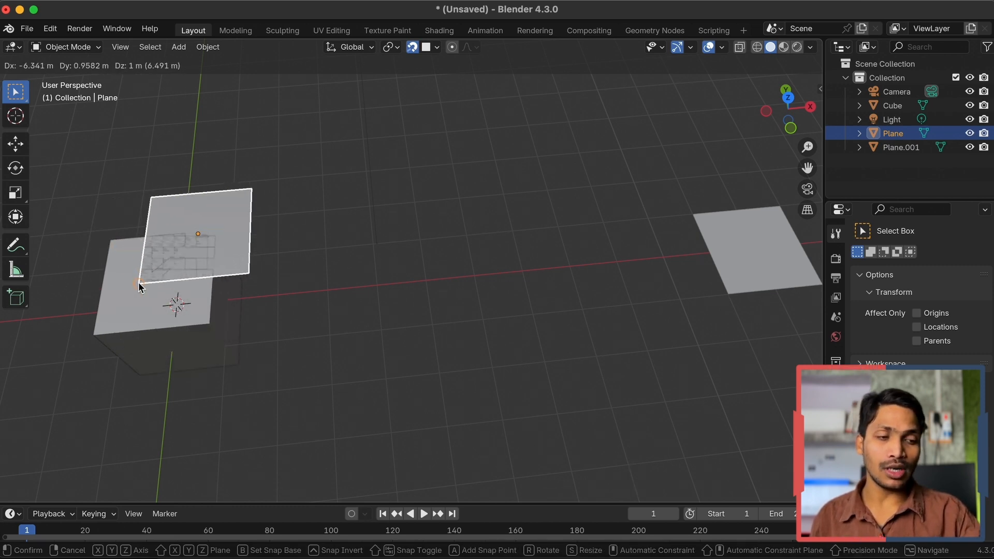
{"action": "key", "text": "Escape"}
- Enter Edit Mode on the cube with nothing selected and switch to face selection
{"action": "left_click", "coordinate": [160, 289]}
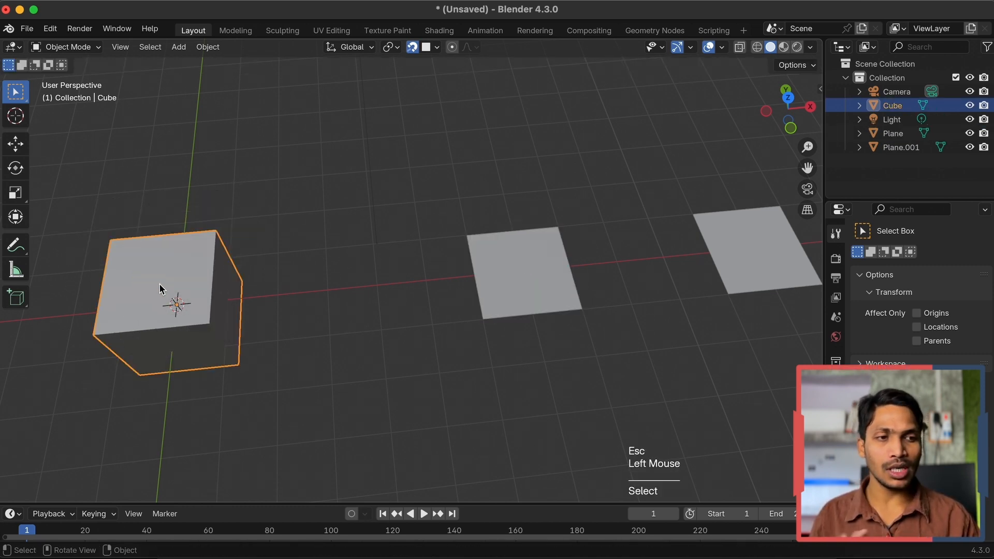
{"action": "key", "text": "Tab"}
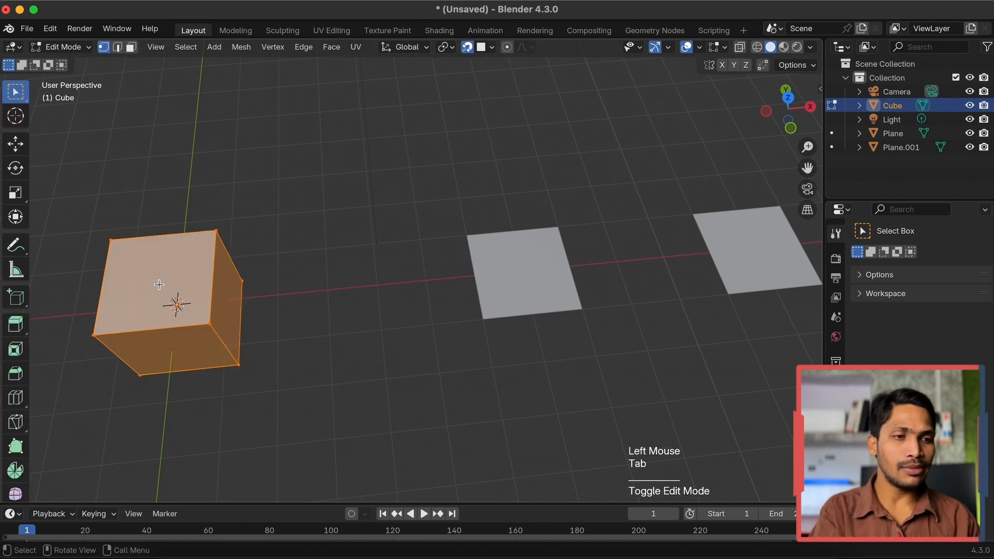
{"action": "left_click", "coordinate": [170, 296]}
{"action": "left_click", "coordinate": [132, 47]}
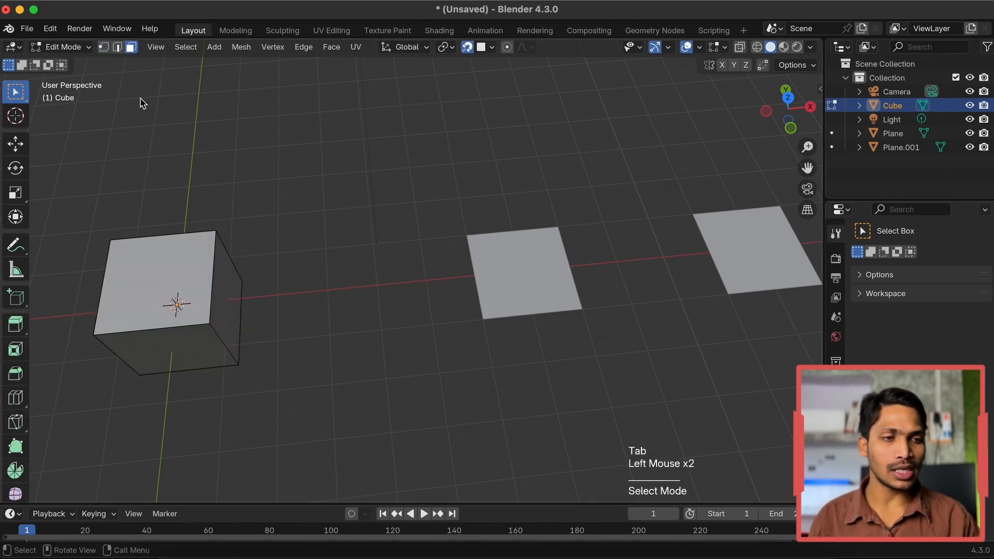
- Select the cube's top face and rotate it 20° about the global Y axis
{"action": "left_click", "coordinate": [169, 274]}
{"action": "key", "text": "r"}
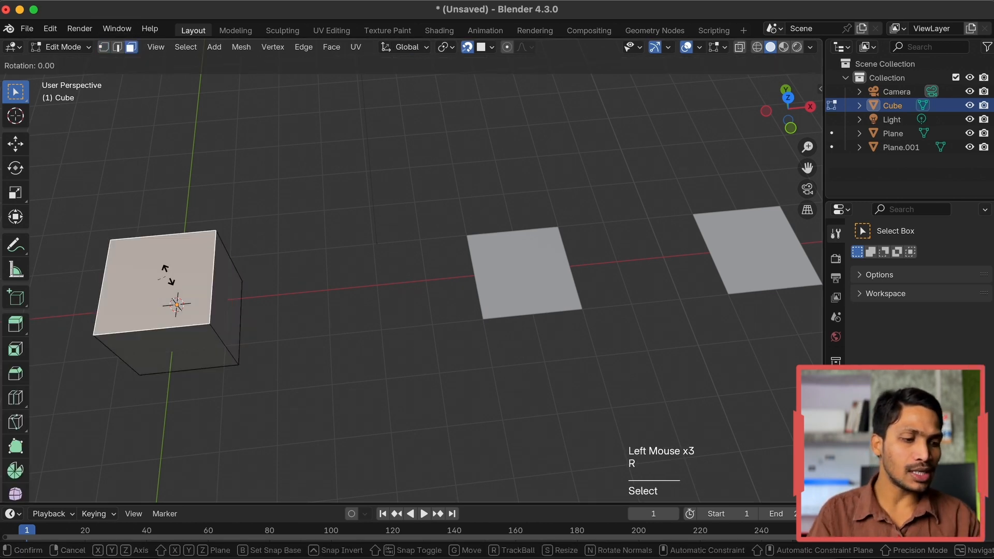
{"action": "key", "text": "y"}
{"action": "key", "text": "KP_2"}
{"action": "key", "text": "KP_0"}
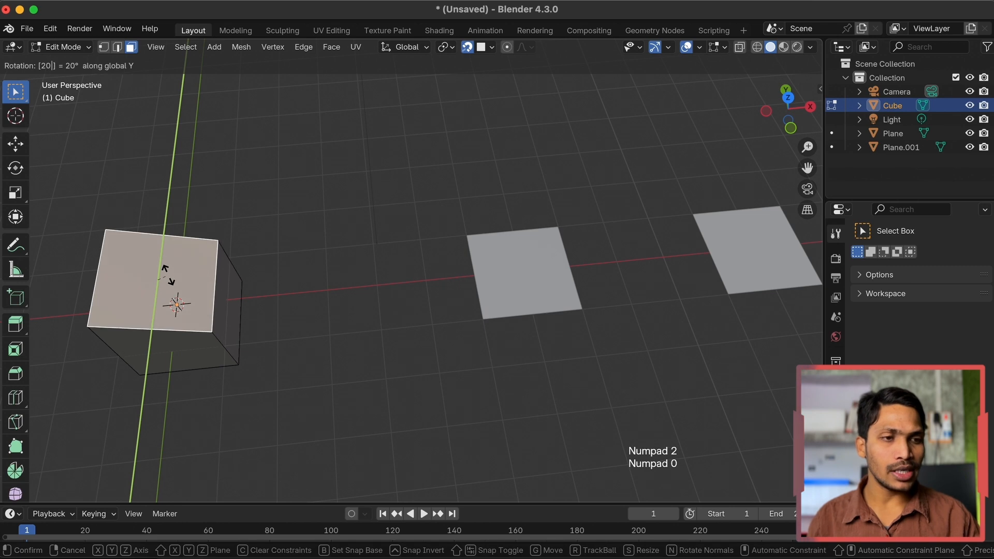
{"action": "key", "text": "Return"}
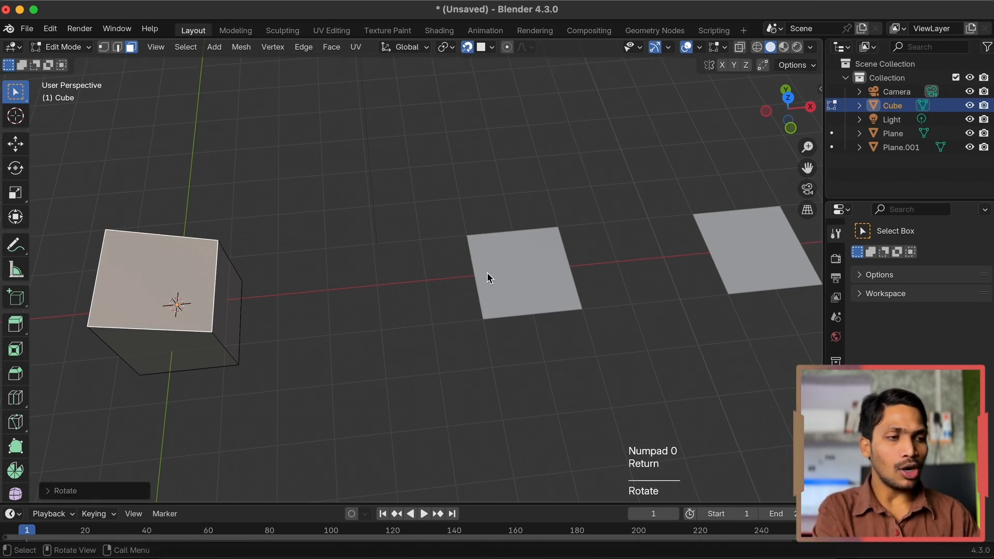
- Return to Object Mode, add a new cube and move it 4 m along the global Y axis
{"action": "key", "text": "Tab"}
{"action": "left_click", "coordinate": [509, 275]}
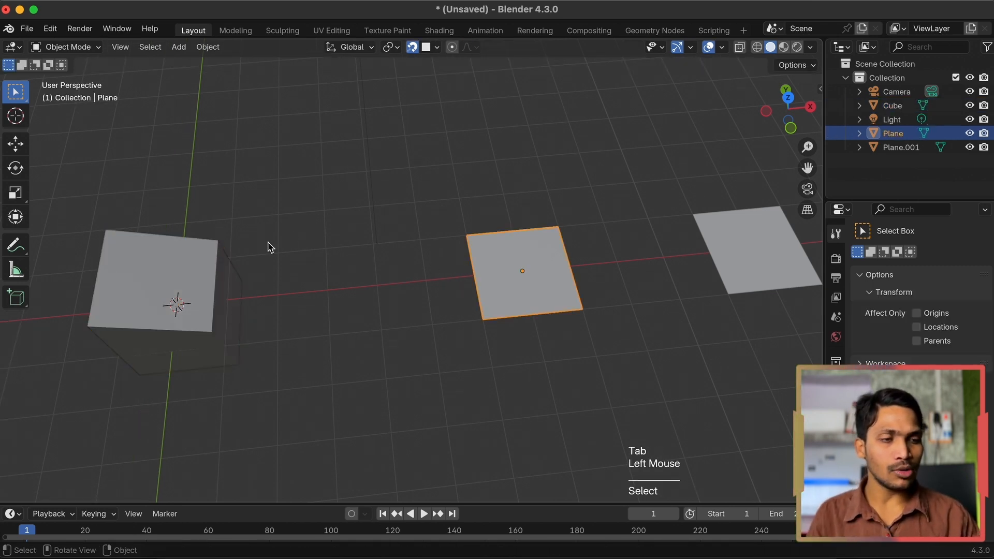
{"action": "left_click", "coordinate": [181, 305]}
{"action": "key", "text": "shift+a"}
{"action": "mouse_move", "coordinate": [170, 288]}
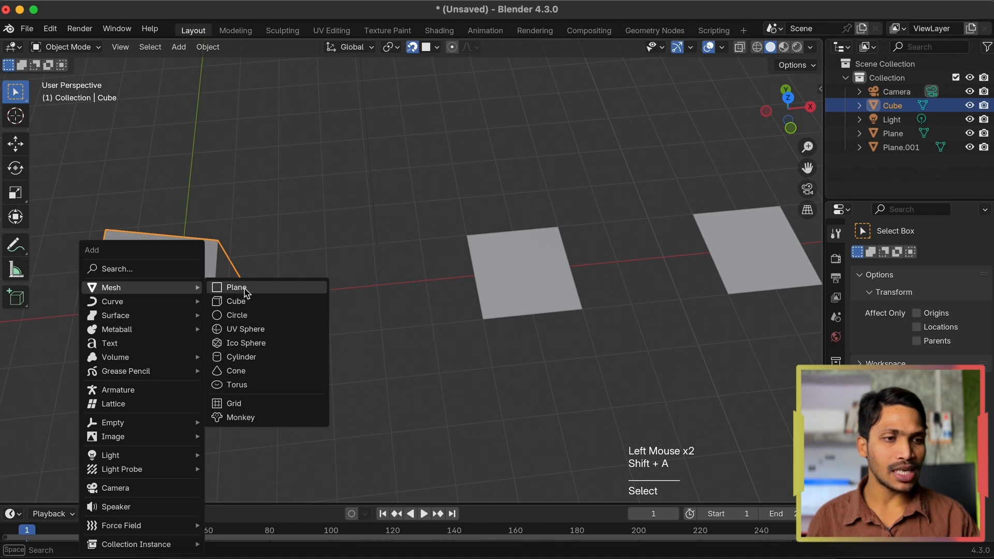
{"action": "left_click", "coordinate": [243, 301]}
{"action": "key", "text": "g"}
{"action": "key", "text": "y"}
{"action": "key", "text": "KP_4"}
{"action": "key", "text": "Return"}
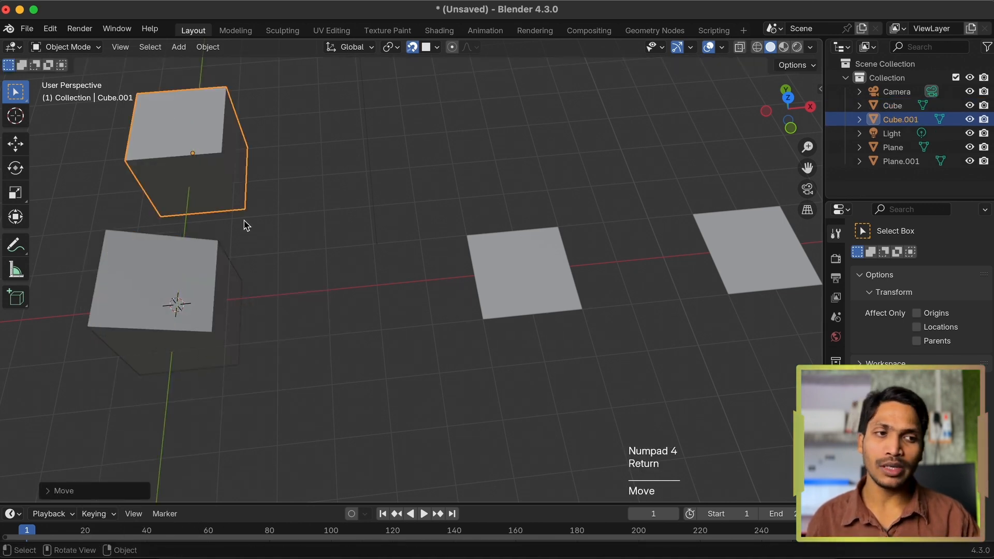
- Rotate the new cube 20° about the global Y axis
{"action": "key", "text": "r"}
{"action": "key", "text": "y"}
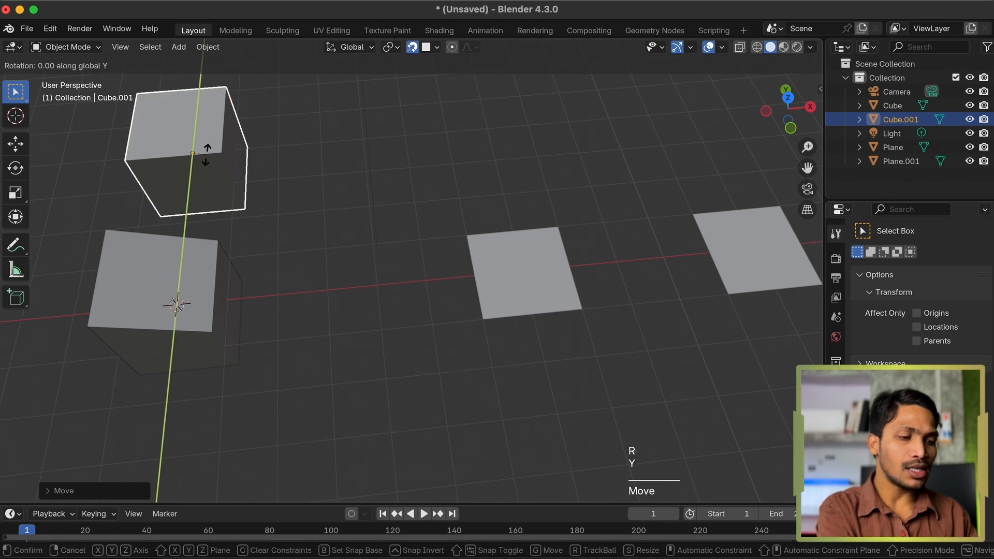
{"action": "key", "text": "KP_2"}
{"action": "key", "text": "KP_0"}
{"action": "key", "text": "Return"}
- Try snapping the nearer plane's corner onto the tilted top faces of both cubes with the Face target
{"action": "middle_click_drag", "start_coordinate": [518, 311], "coordinate": [566, 332]}
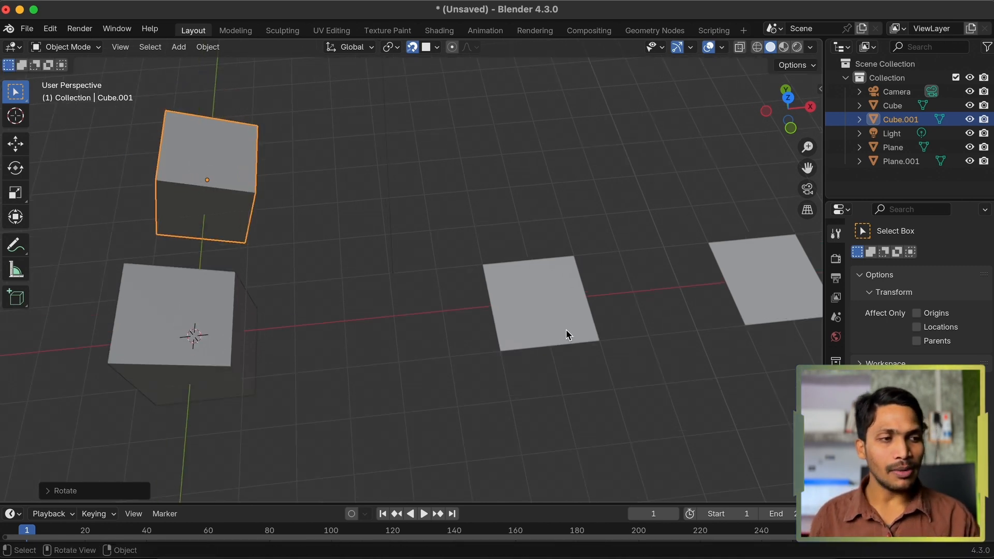
{"action": "left_click", "coordinate": [567, 330]}
{"action": "key", "text": "g"}
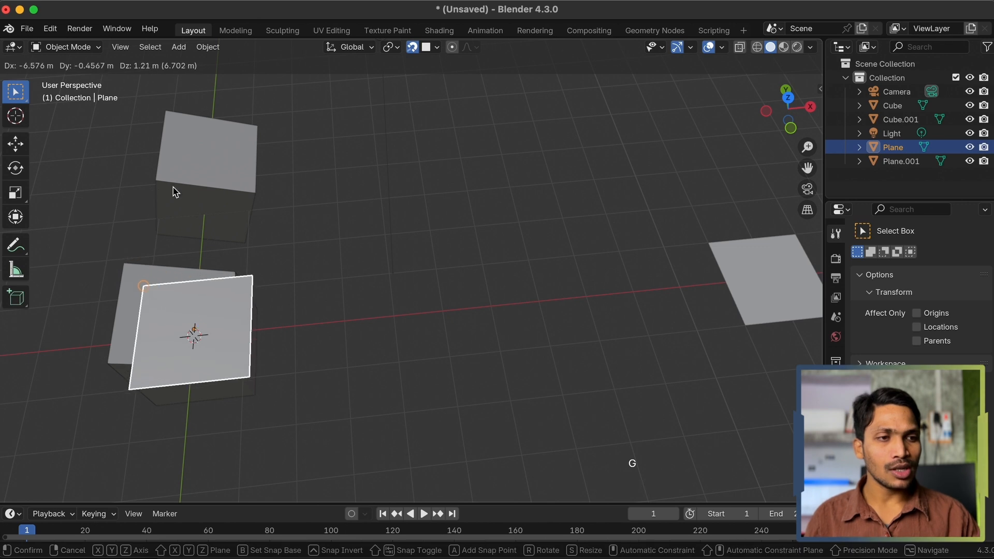
{"action": "key", "text": "Escape"}
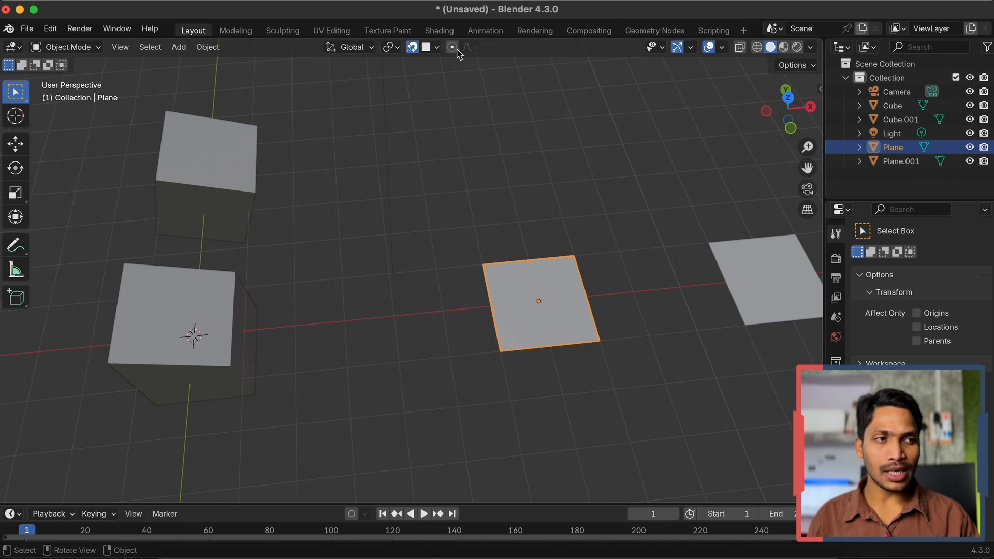
- Try snapping the plane onto both cubes' tilted faces with Align Rotation to Target enabled, and turn the option back off
{"action": "left_click", "coordinate": [437, 48]}
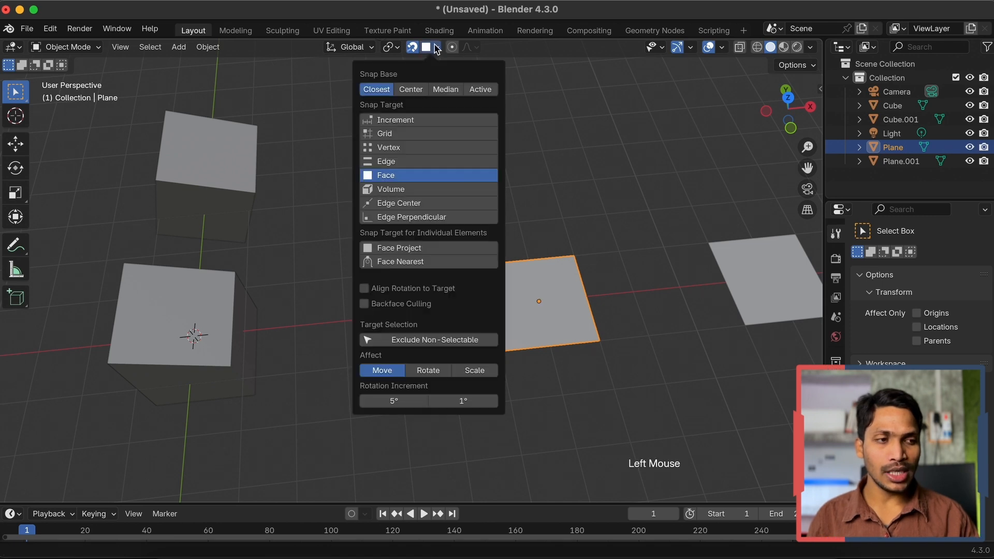
{"action": "left_click", "coordinate": [424, 290]}
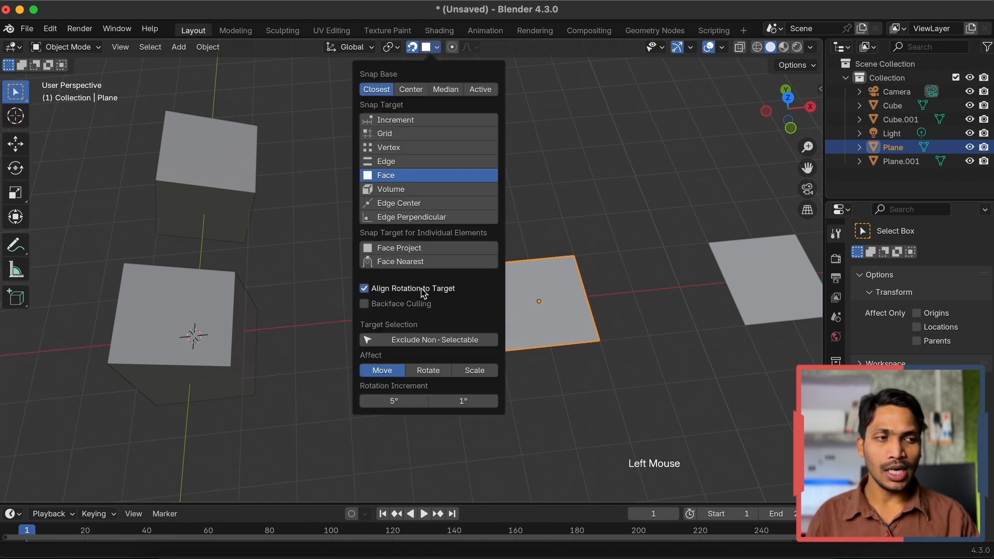
{"action": "left_click", "coordinate": [429, 52]}
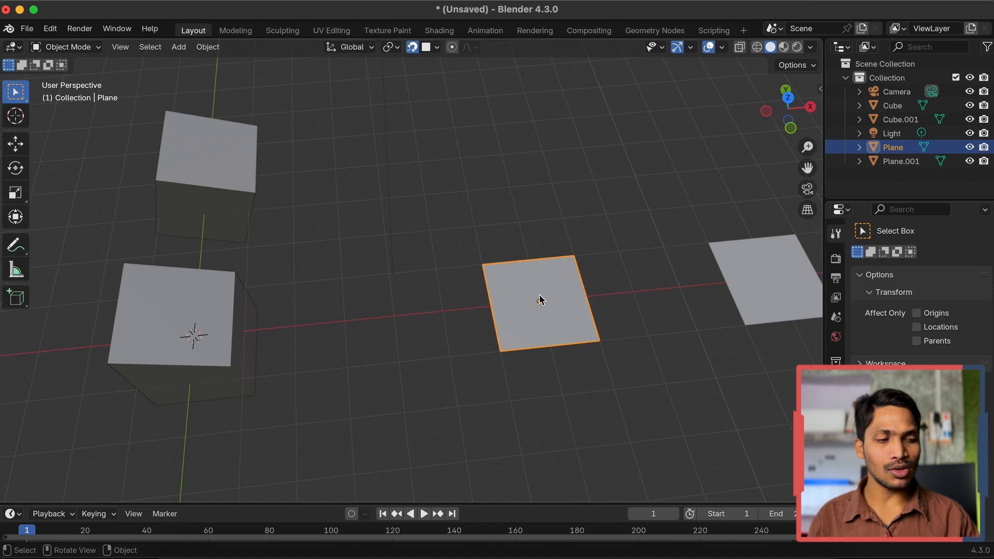
{"action": "key", "text": "g"}
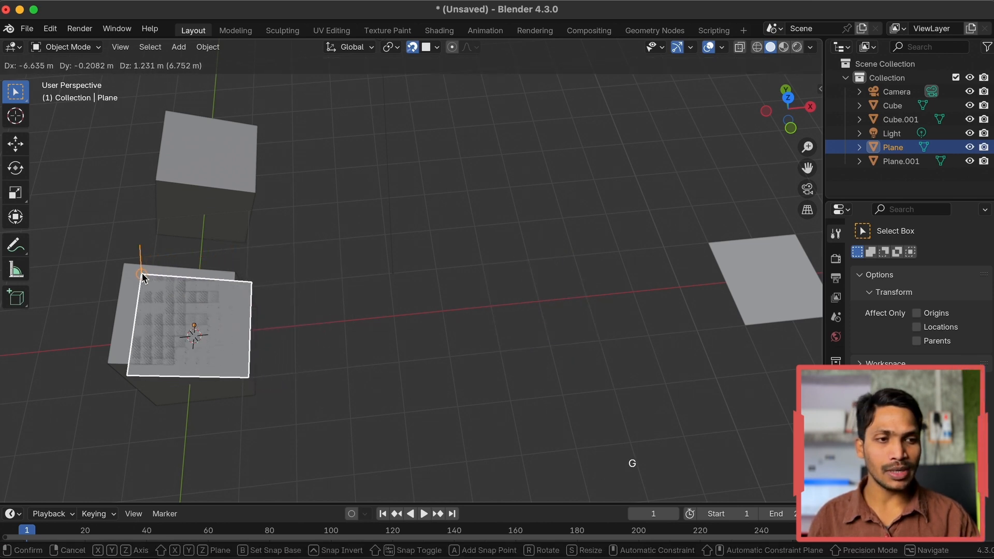
{"action": "middle_click_drag", "start_coordinate": [126, 262], "coordinate": [128, 270]}
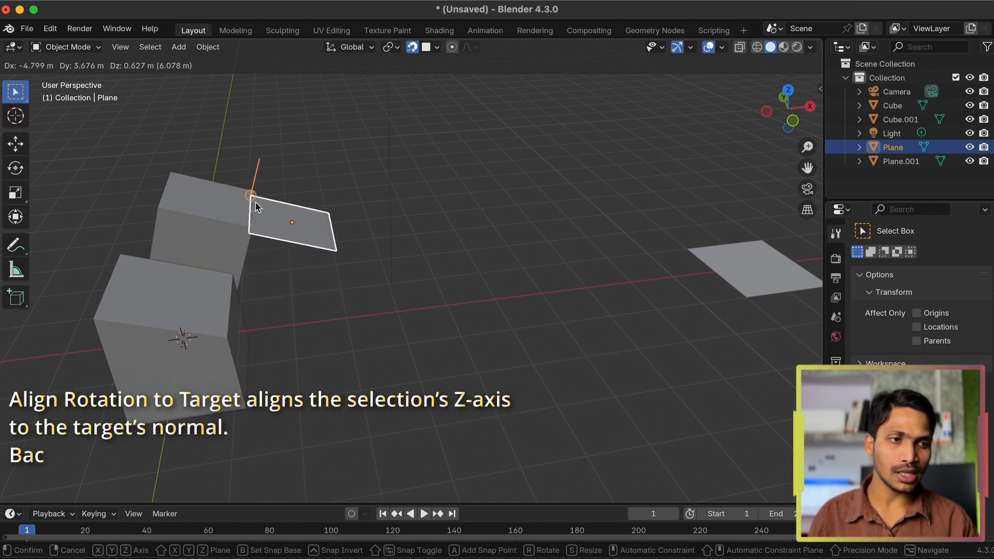
{"action": "key", "text": "Escape"}
{"action": "left_click", "coordinate": [437, 47]}
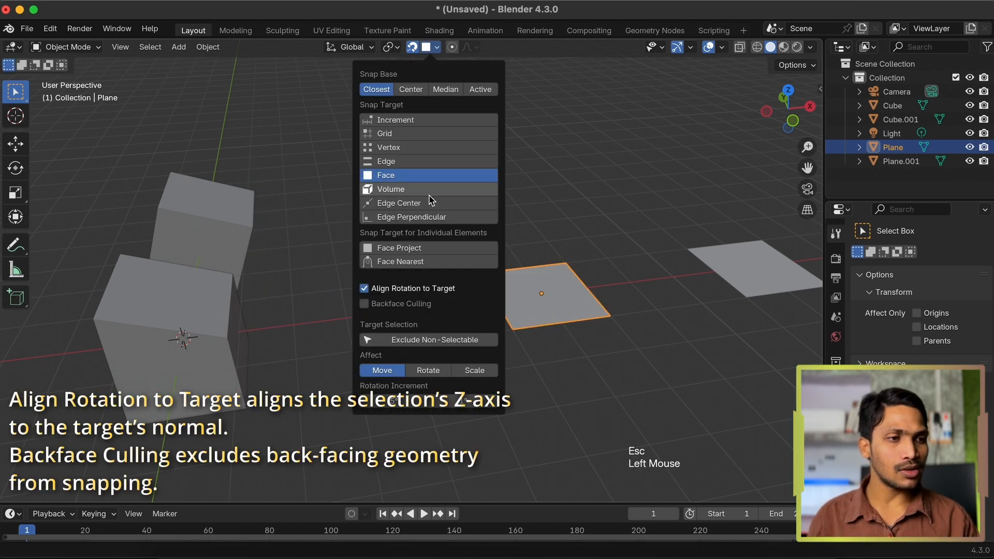
{"action": "left_click", "coordinate": [404, 290]}
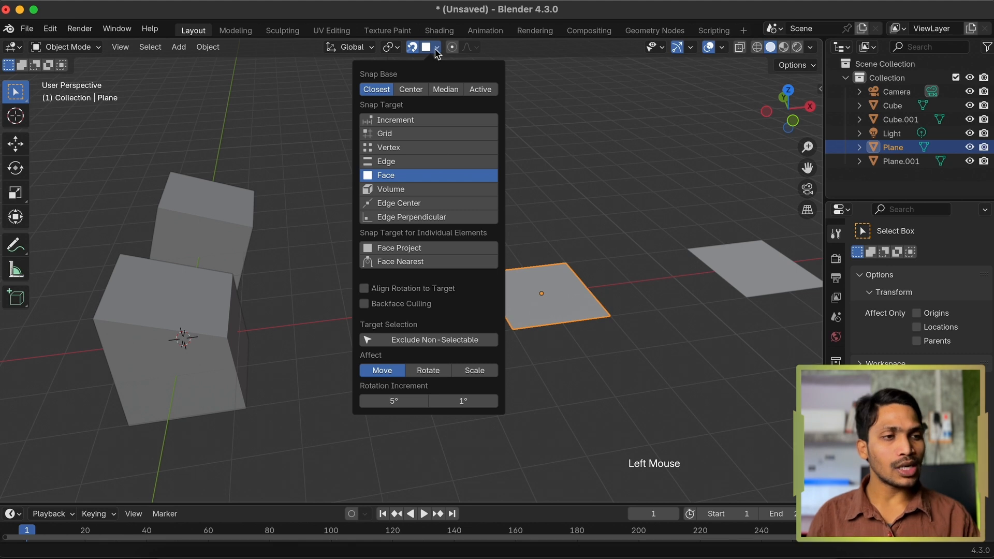
- Set the snap target to Volume and try moving the plane into the first cube
{"action": "left_click", "coordinate": [382, 193]}
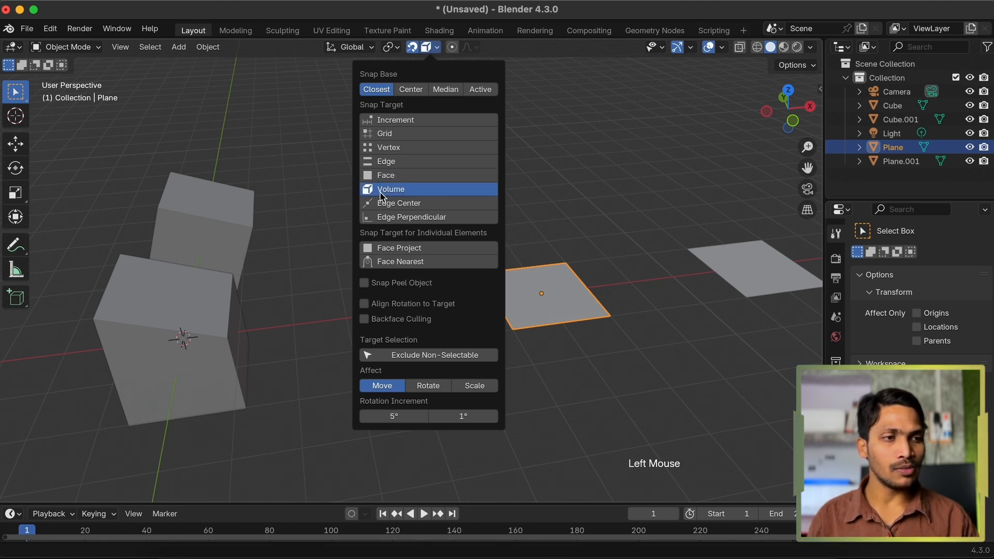
{"action": "middle_click_drag", "start_coordinate": [169, 326], "coordinate": [337, 314]}
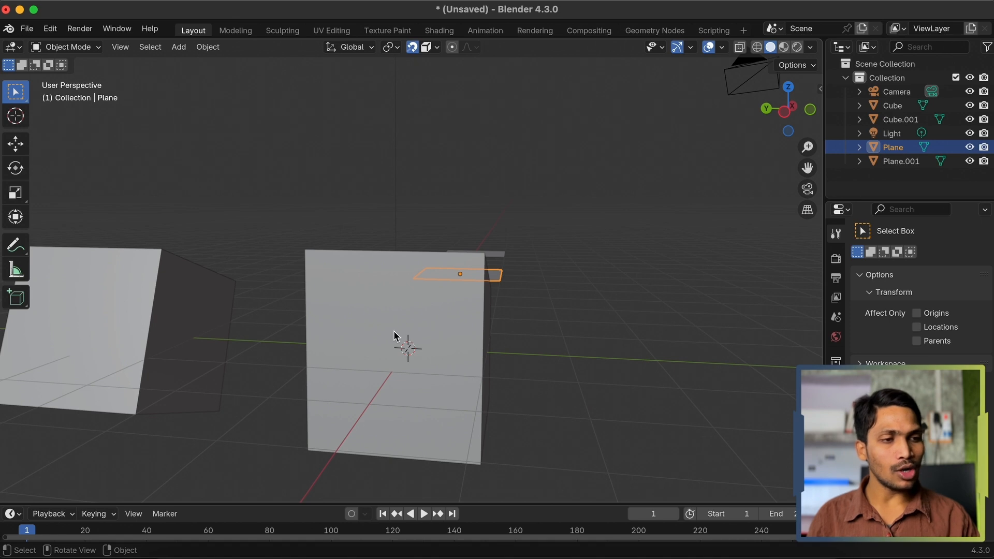
{"action": "middle_click_drag", "start_coordinate": [395, 336], "coordinate": [396, 336]}
{"action": "key", "text": "g"}
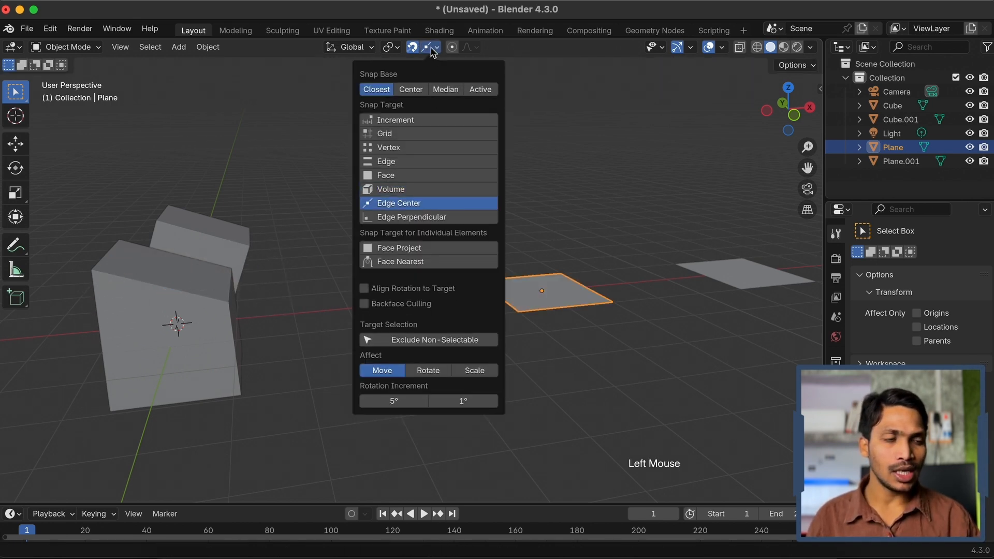
- Set the snap target to Edge Center and try moving the plane onto the edge centers of the tilted-top cube
{"action": "key", "text": "g"}
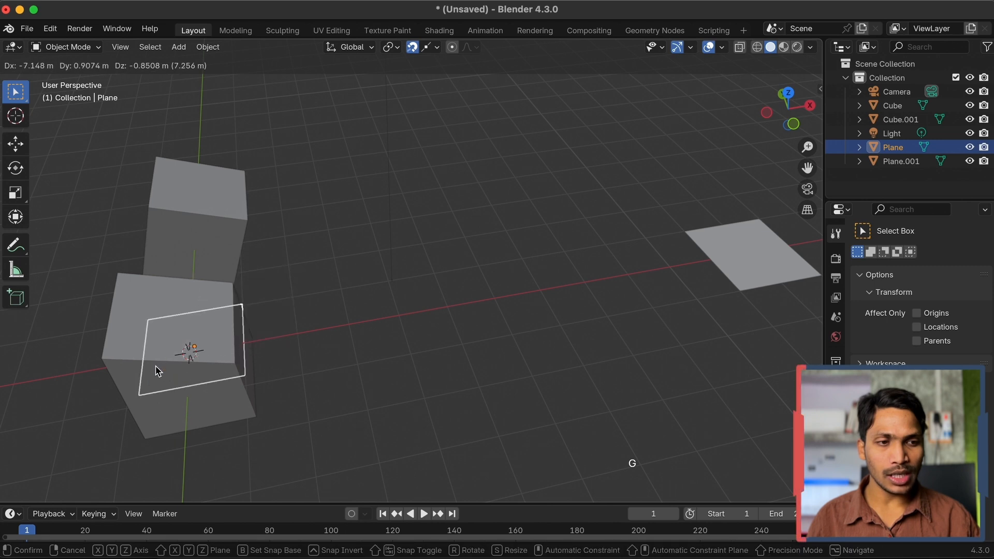
{"action": "key", "text": "Escape"}
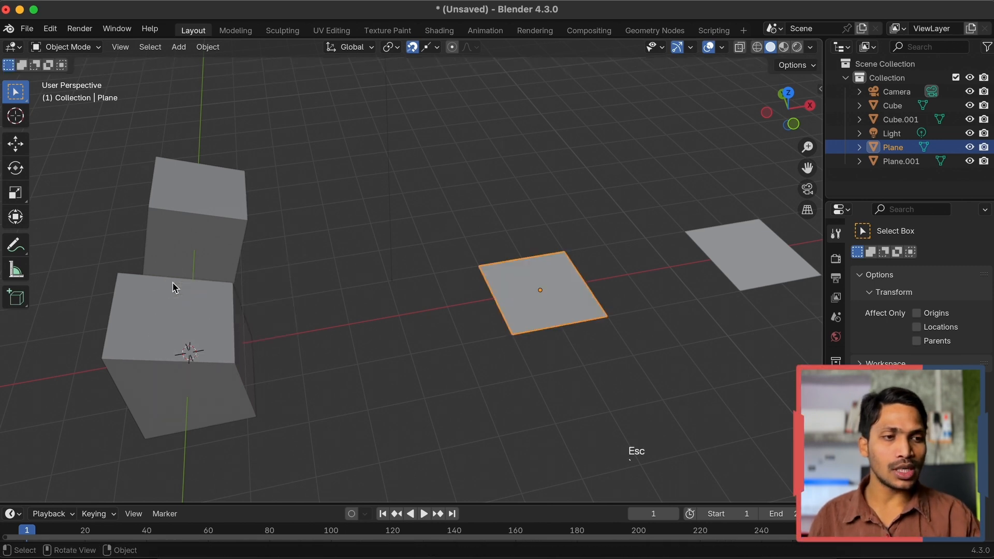
- Undo back past the second cube's creation and the tilt of the first cube's top face
{"action": "left_click", "coordinate": [220, 335]}
{"action": "key", "text": "super+z"}
{"action": "key", "text": "super+z"}
{"action": "key", "text": "super+z"}
{"action": "key", "text": "super+z"}
{"action": "key", "text": "super+z"}
{"action": "key", "text": "super+z"}
{"action": "key", "text": "super+z"}
{"action": "key", "text": "super+z"}
{"action": "key", "text": "super+z"}
{"action": "key", "text": "super+z"}
{"action": "key", "text": "super+z"}
{"action": "key", "text": "super+z"}
{"action": "key", "text": "super+z"}
{"action": "key", "text": "super+z"}
{"action": "key", "text": "super+z"}
{"action": "key", "text": "super+z"}
{"action": "key", "text": "super+z"}
{"action": "key", "text": "super+z"}
- Try snapping the plane to the edge centers of the untilted cube
{"action": "key", "text": "g"}
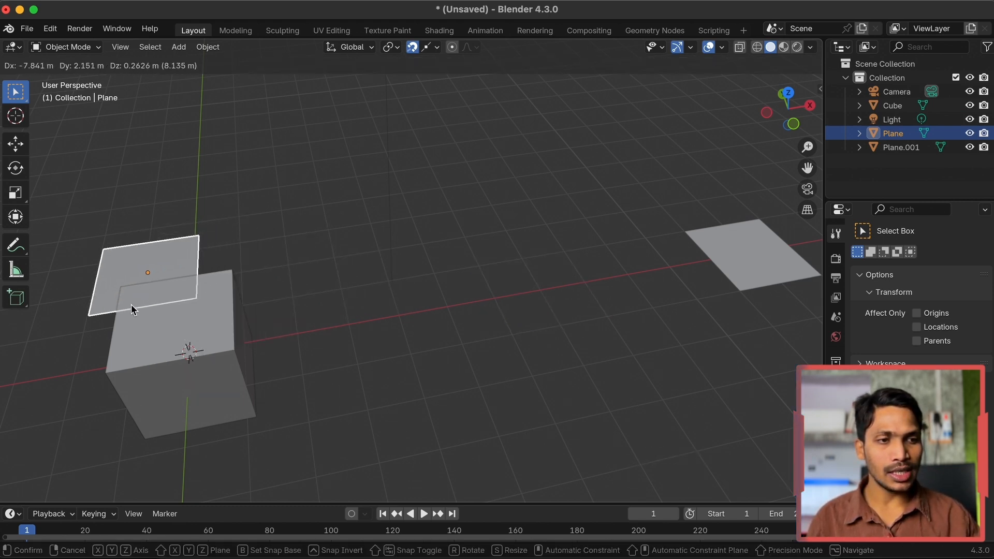
{"action": "key", "text": "Escape"}
{"action": "middle_click_drag", "start_coordinate": [347, 250], "coordinate": [350, 182]}
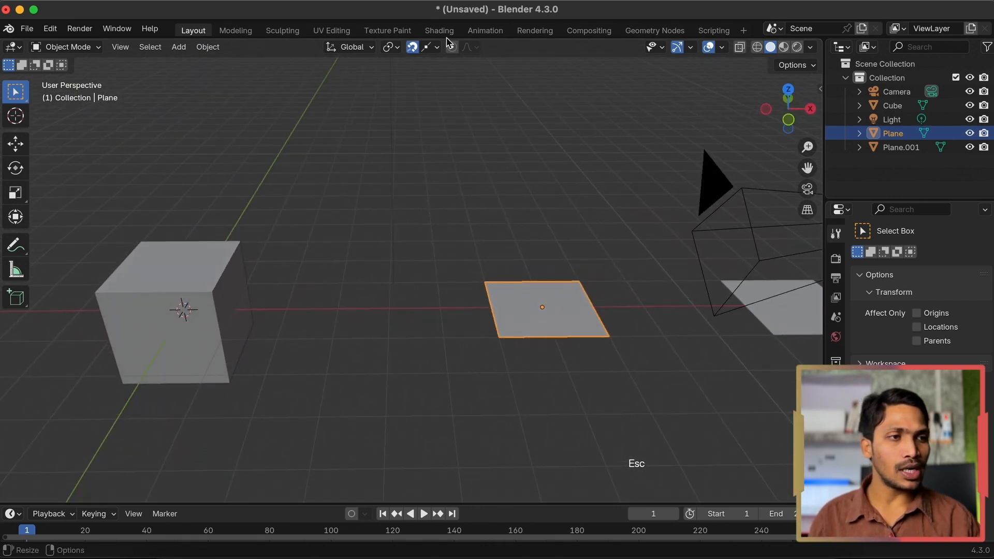
- Set the snap target to Edge Perpendicular
{"action": "left_click", "coordinate": [430, 47]}
{"action": "left_click", "coordinate": [419, 217]}
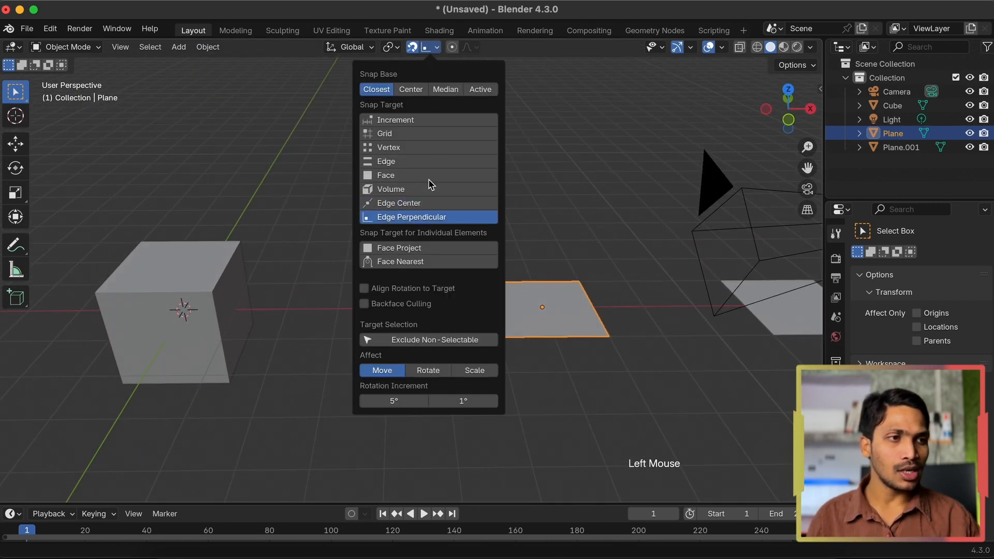
{"action": "middle_click_drag", "start_coordinate": [542, 278], "coordinate": [541, 306]}
- Scale the nearer plane to 0.4 along the global Y axis
{"action": "left_click", "coordinate": [542, 305]}
{"action": "key", "text": "s"}
{"action": "key", "text": "y"}
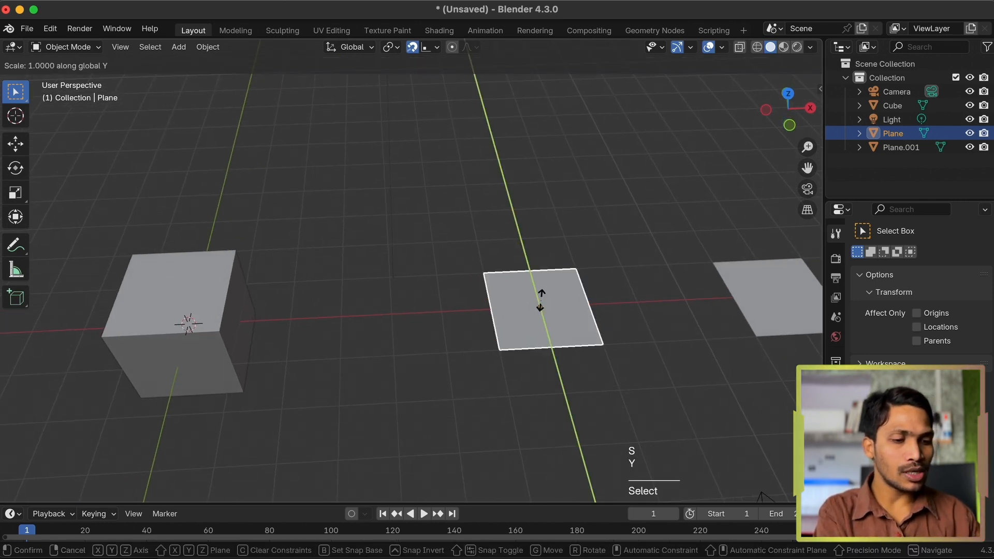
{"action": "key", "text": "period"}
{"action": "key", "text": "KP_4"}
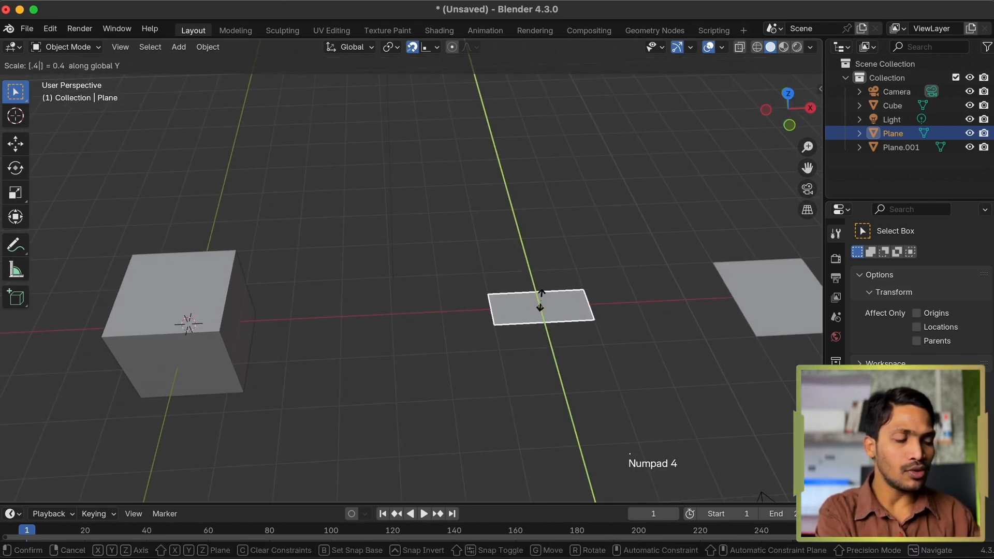
{"action": "key", "text": "Return"}
- Enter Edit Mode on the plane and snap its two vertices nearest the cube perpendicularly onto the cube's facing bottom edge
{"action": "key", "text": "Tab"}
{"action": "middle_click_drag", "start_coordinate": [493, 288], "coordinate": [494, 286]}
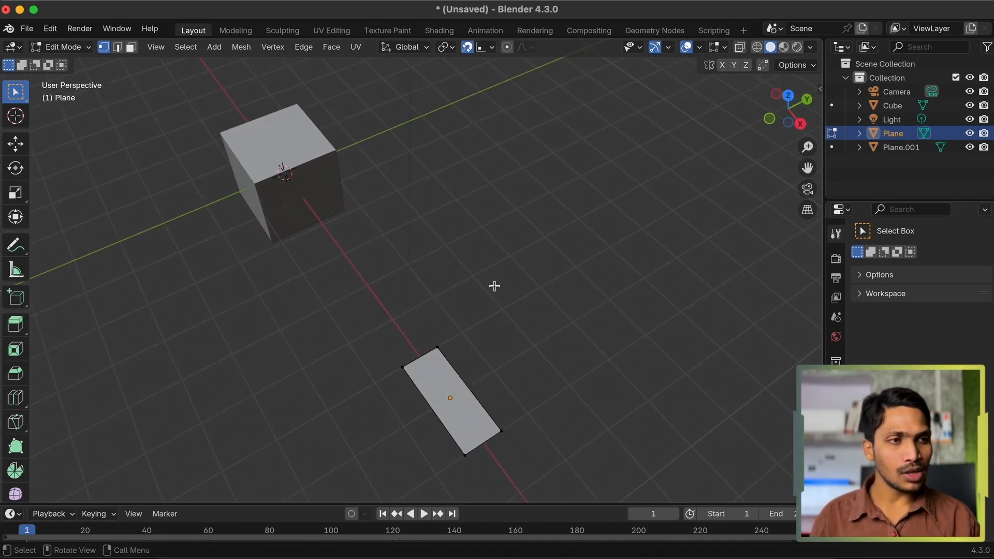
{"action": "left_click", "coordinate": [487, 50]}
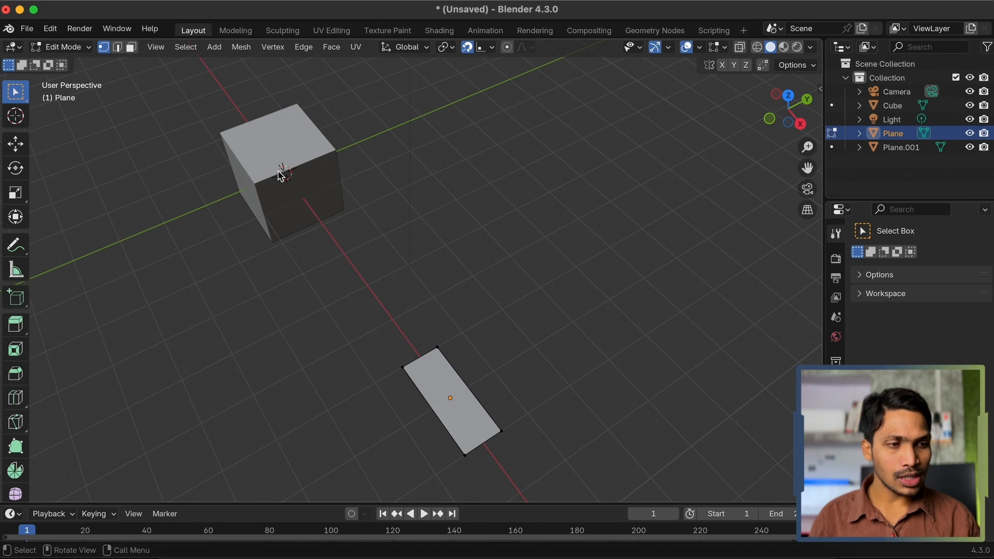
{"action": "left_click", "coordinate": [406, 372]}
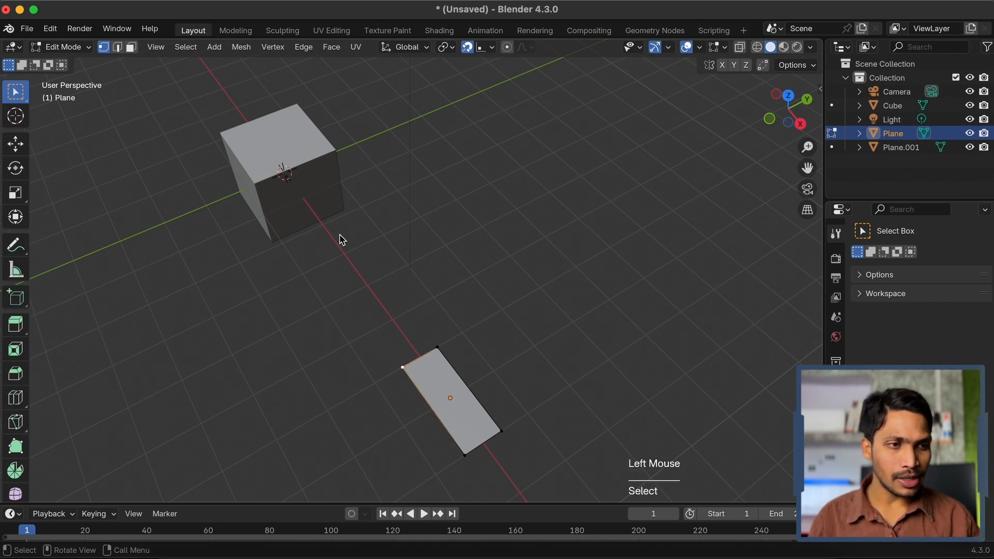
{"action": "key", "text": "g"}
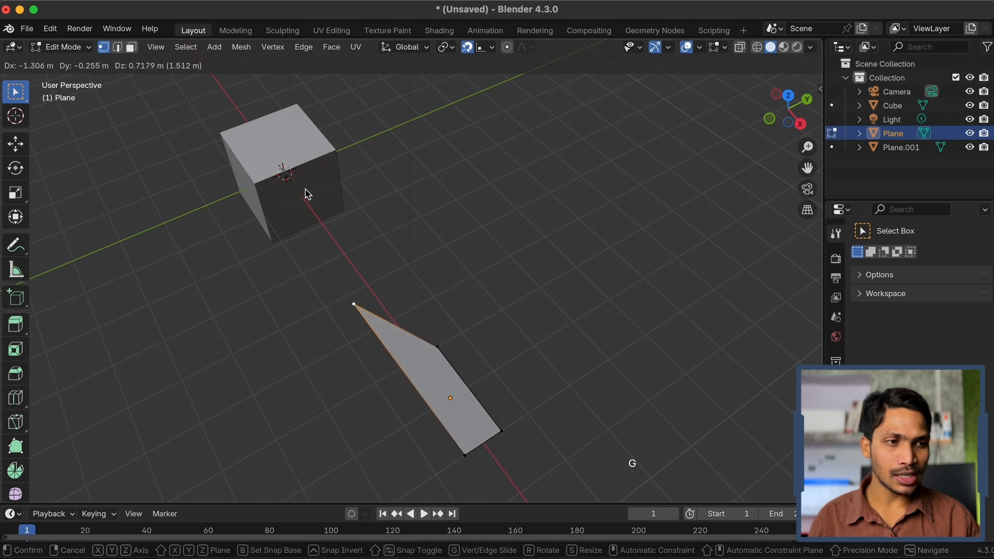
{"action": "middle_click_drag", "start_coordinate": [308, 199], "coordinate": [337, 279]}
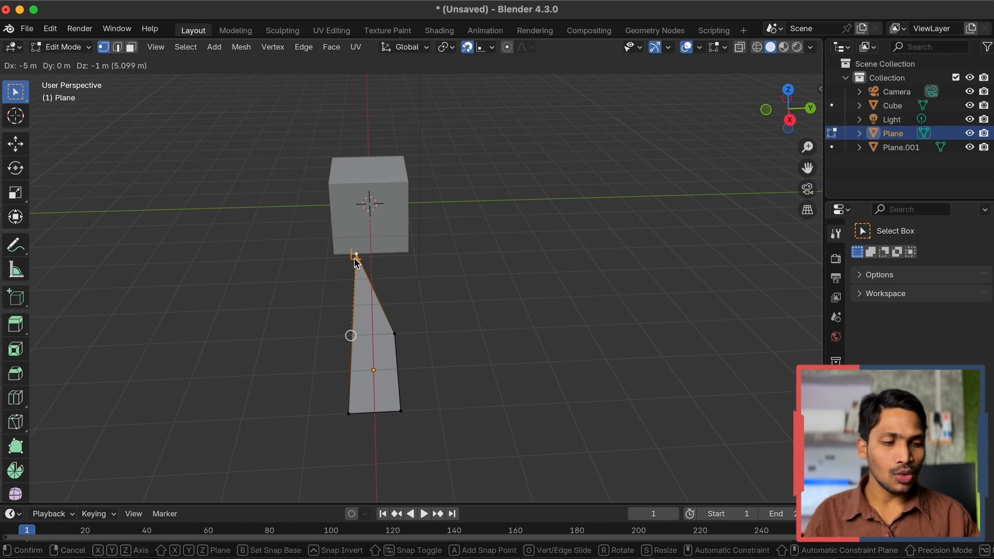
{"action": "left_click", "coordinate": [356, 262]}
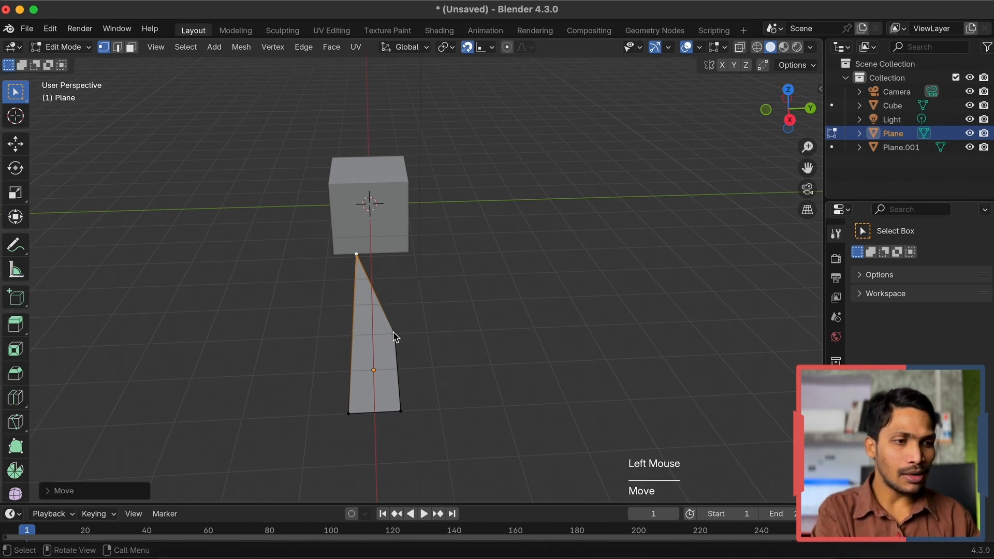
{"action": "double_click", "coordinate": [397, 338]}
{"action": "key", "text": "g"}
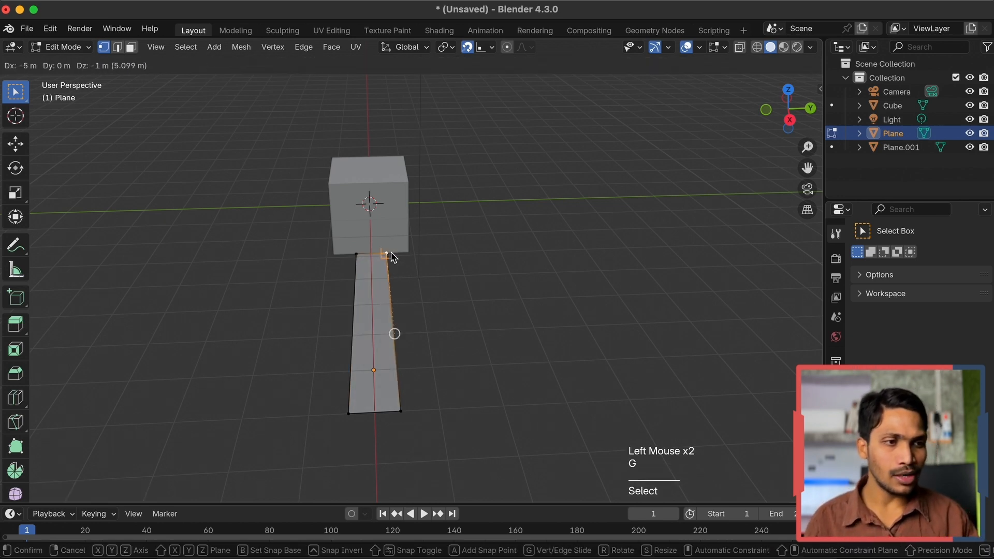
{"action": "left_click", "coordinate": [391, 253]}
- Undo the last vertex move and snap the plane's two far vertices onto the top edge of the cube's facing side
{"action": "scroll", "coordinate": [391, 252], "scroll_direction": "left", "scroll_amount": 10}
{"action": "key", "text": "super+z"}
{"action": "key", "text": "g"}
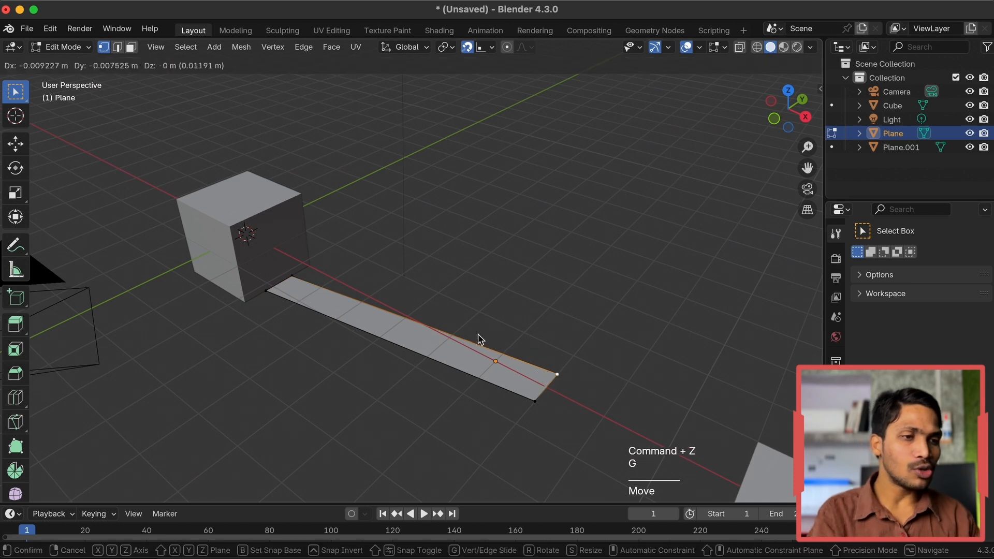
{"action": "left_click", "coordinate": [280, 208]}
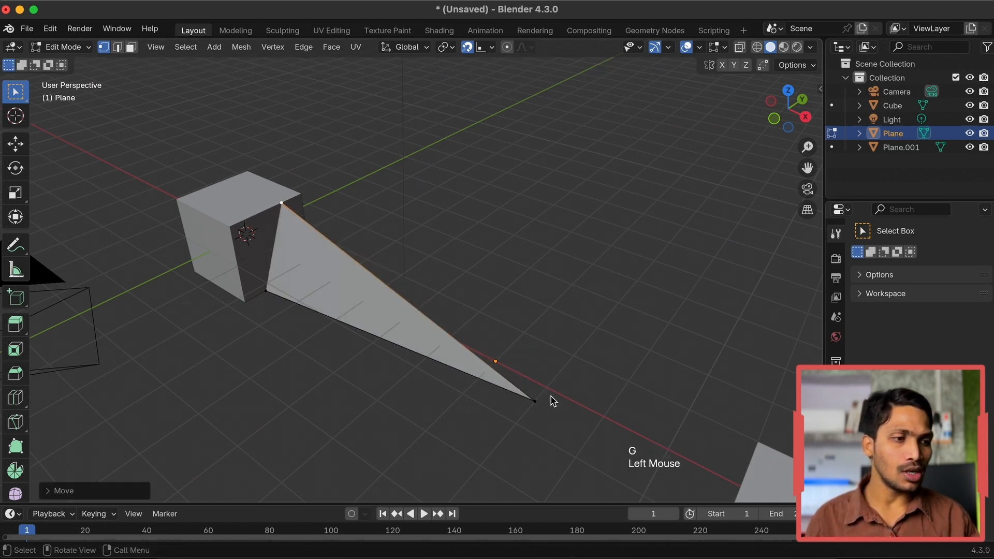
{"action": "left_click", "coordinate": [535, 407]}
{"action": "key", "text": "g"}
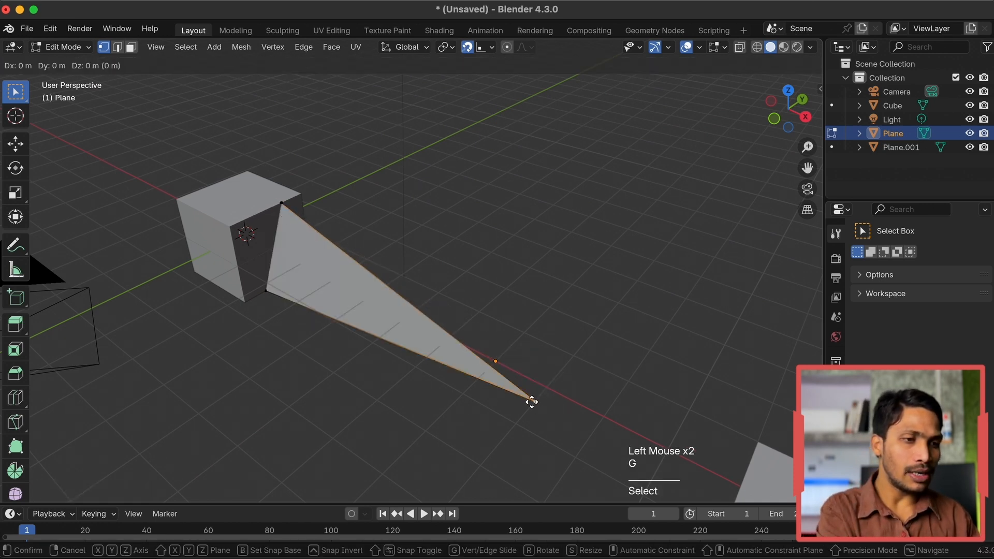
{"action": "left_click", "coordinate": [251, 221]}
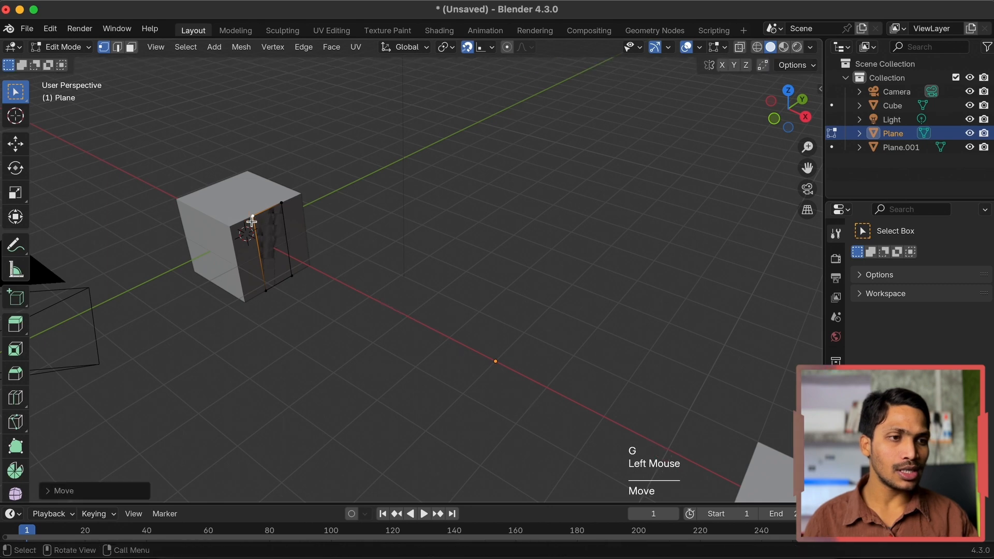
- Set the snap target for individual elements to Face Project
{"action": "scroll", "coordinate": [251, 222], "scroll_direction": "right", "scroll_amount": 10}
{"action": "scroll", "coordinate": [251, 221], "scroll_direction": "right", "scroll_amount": 2}
{"action": "scroll", "coordinate": [355, 257], "scroll_direction": "right", "scroll_amount": 5}
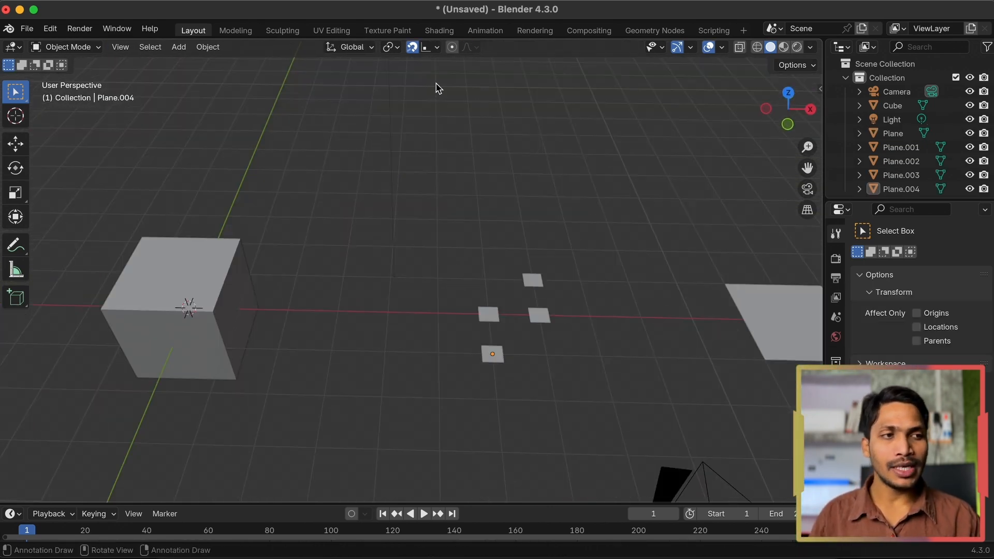
{"action": "left_click", "coordinate": [428, 49]}
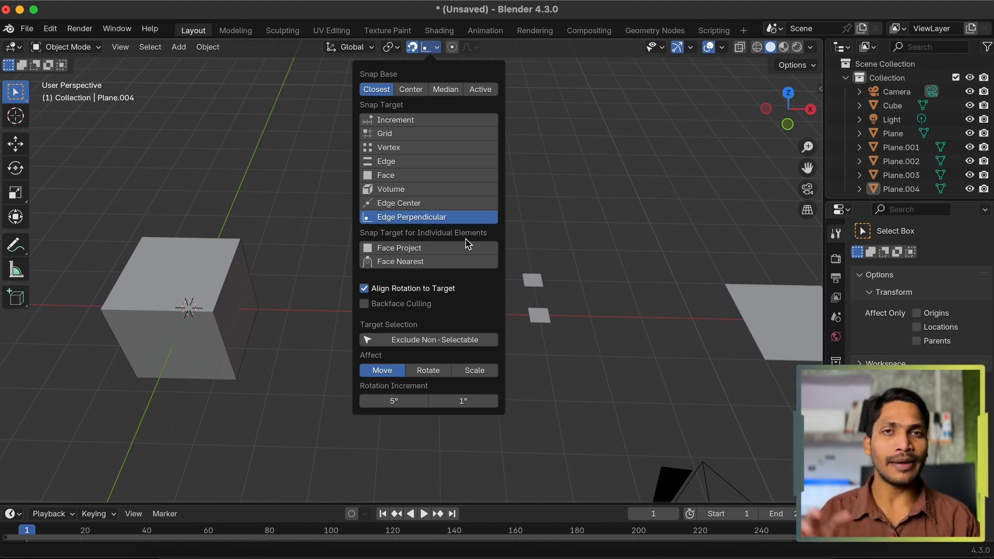
{"action": "left_click", "coordinate": [410, 249]}
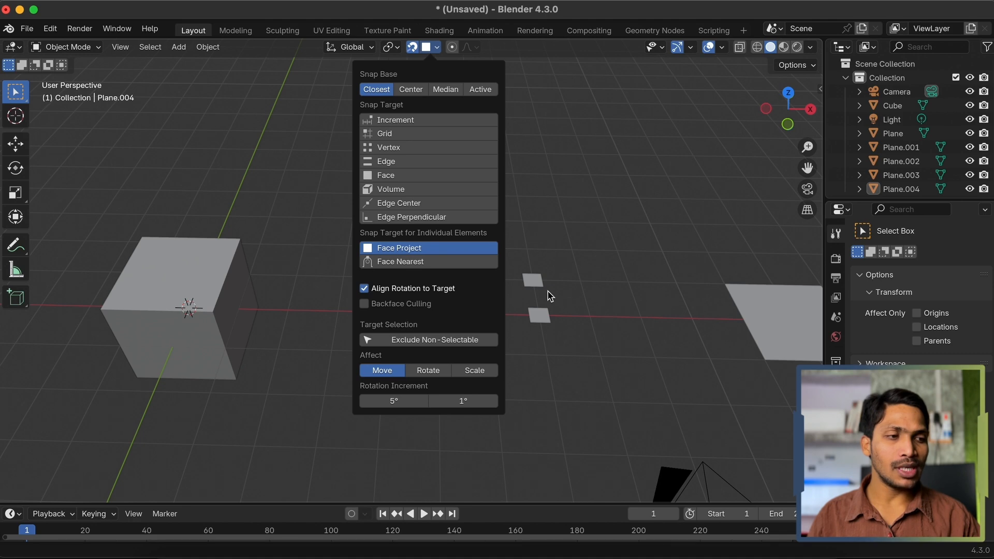
- Rotate the cube about the global Y axis so its top face is tilted
{"action": "scroll", "coordinate": [192, 268], "scroll_direction": "left", "scroll_amount": 5}
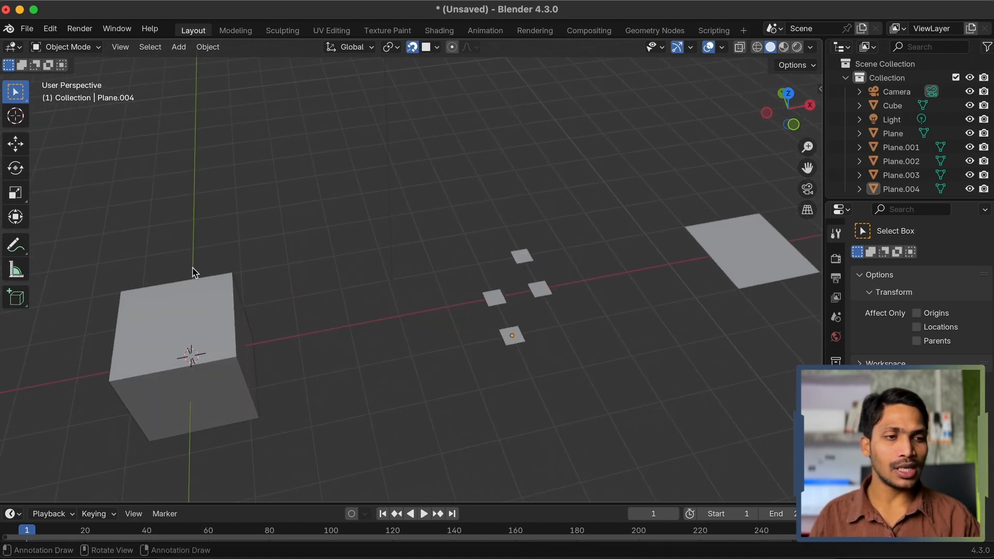
{"action": "left_click", "coordinate": [182, 310]}
{"action": "scroll", "coordinate": [182, 310], "scroll_direction": "right", "scroll_amount": 5}
{"action": "key", "text": "r"}
{"action": "key", "text": "y"}
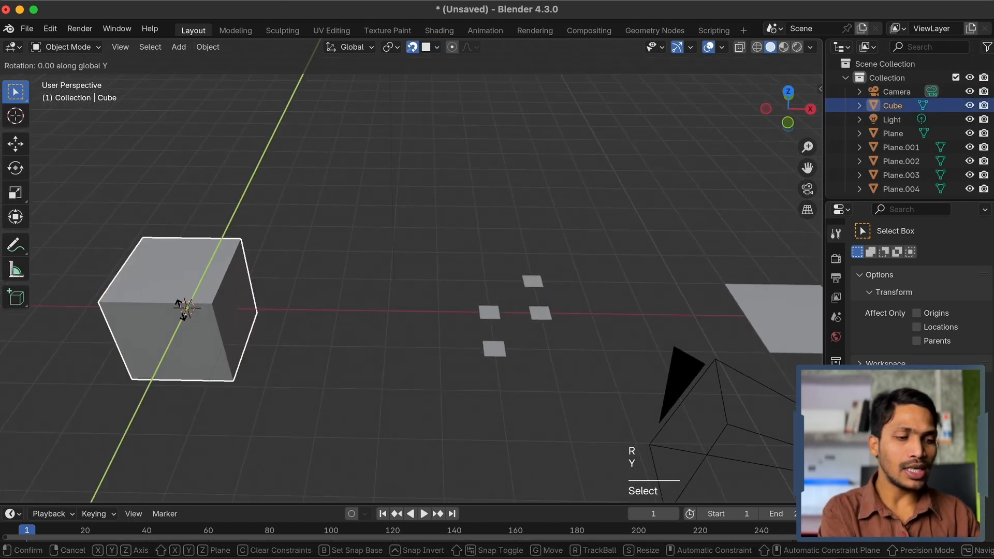
{"action": "key", "text": "KP_2"}
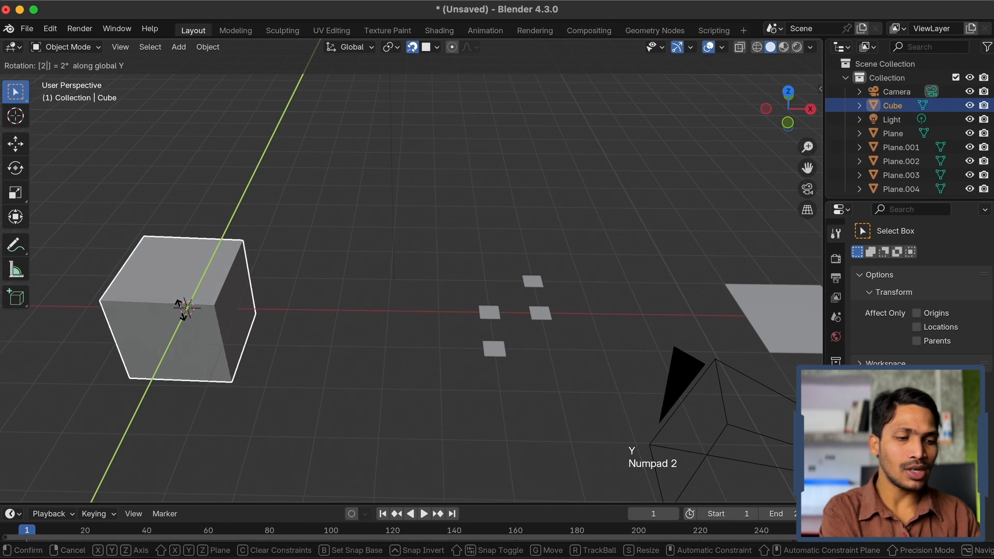
{"action": "key", "text": "KP_5"}
{"action": "key", "text": "KP_3"}
{"action": "key", "text": "Return"}
- Try moving the four small planes onto the tilted cube's top face with Face Project snapping
{"action": "left_click_drag", "start_coordinate": [424, 237], "coordinate": [573, 365]}
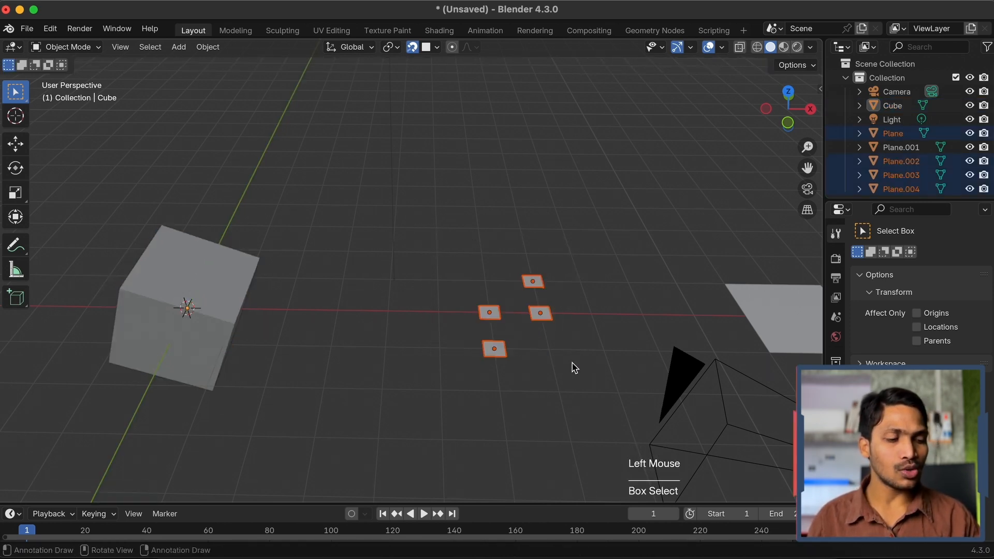
{"action": "key", "text": "g"}
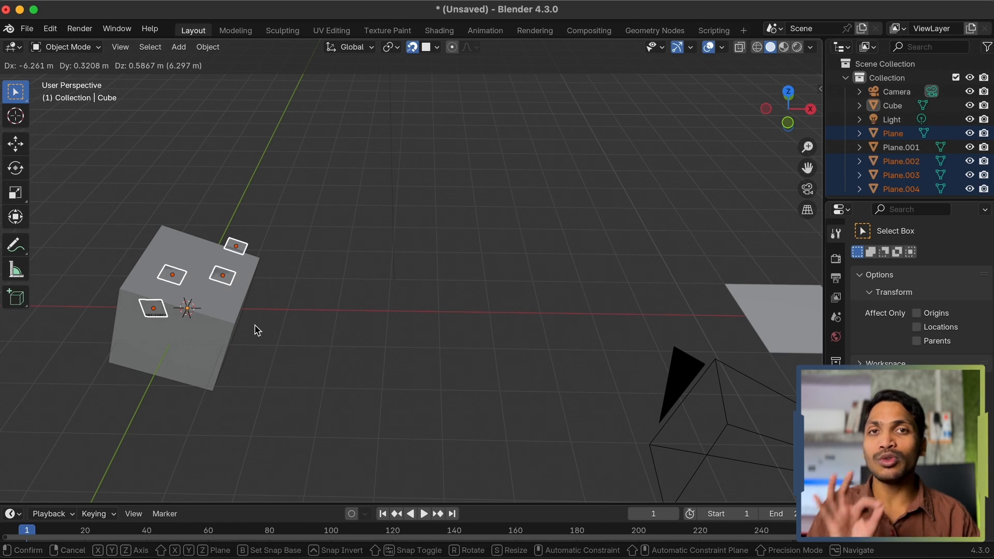
{"action": "key", "text": "Escape"}
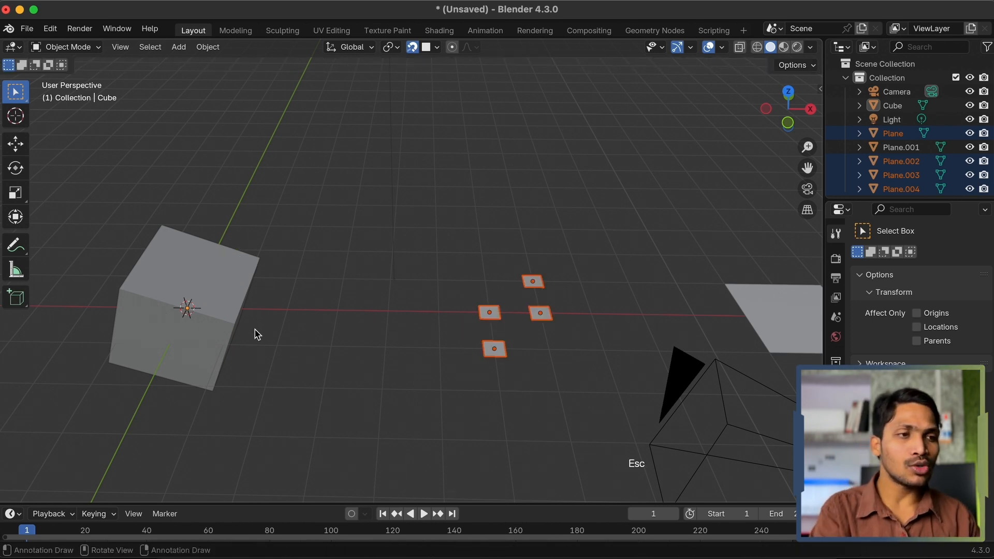
- Set the snap target to Face and move the four small planes with it
{"action": "left_click", "coordinate": [432, 50]}
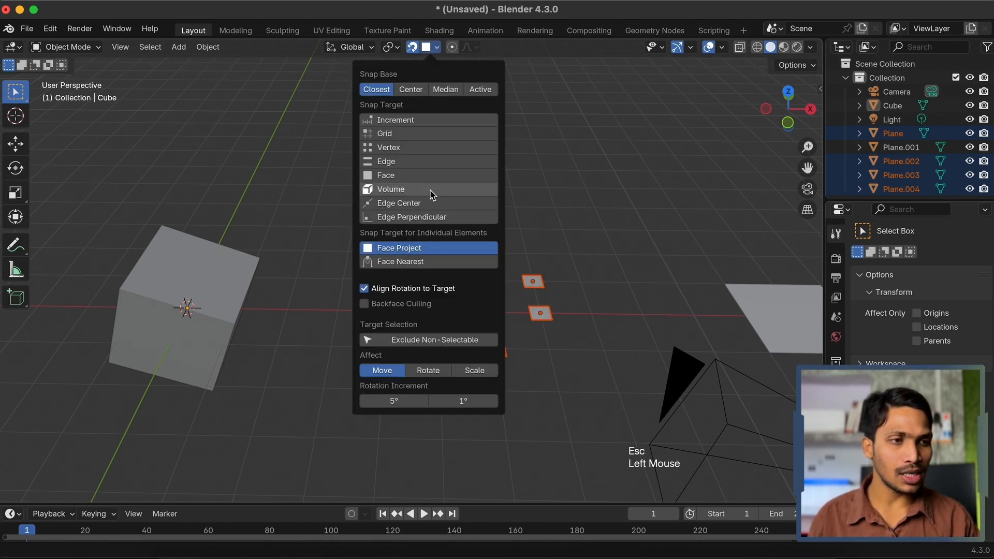
{"action": "left_click", "coordinate": [406, 180]}
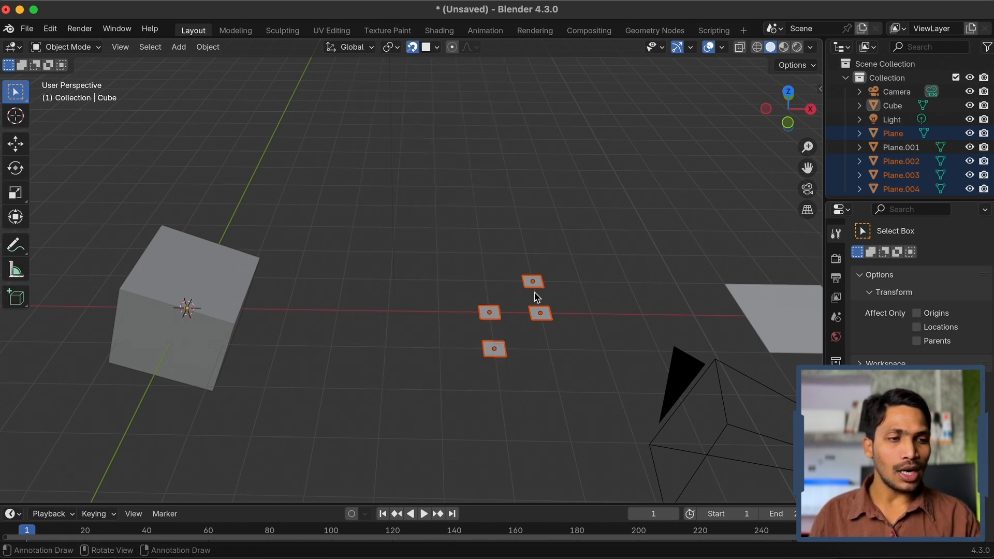
{"action": "key", "text": "g"}
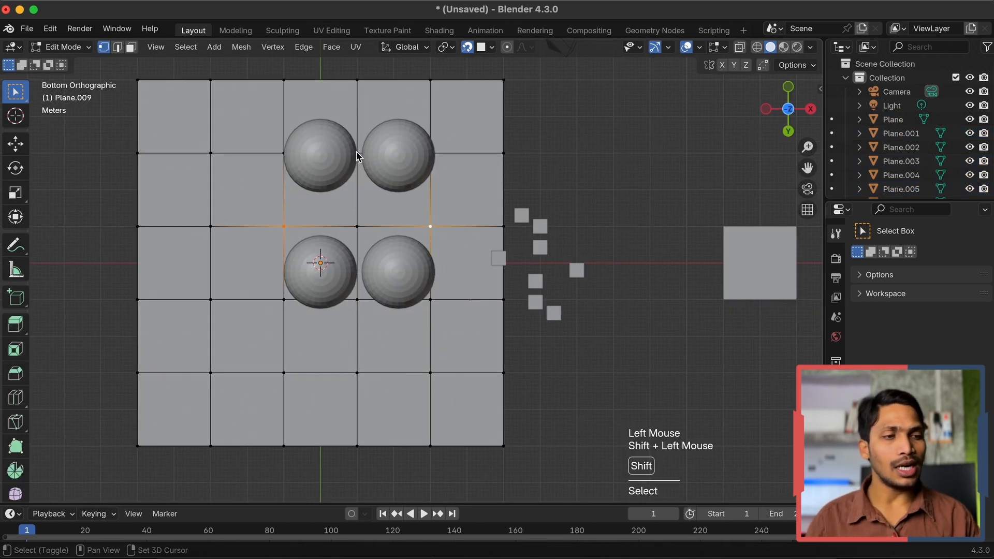
- Add the subdivided plane's vertices between the upper two spheres and midway between the two already selected vertices to the selection
{"action": "left_click", "coordinate": [357, 155], "text": "shift"}
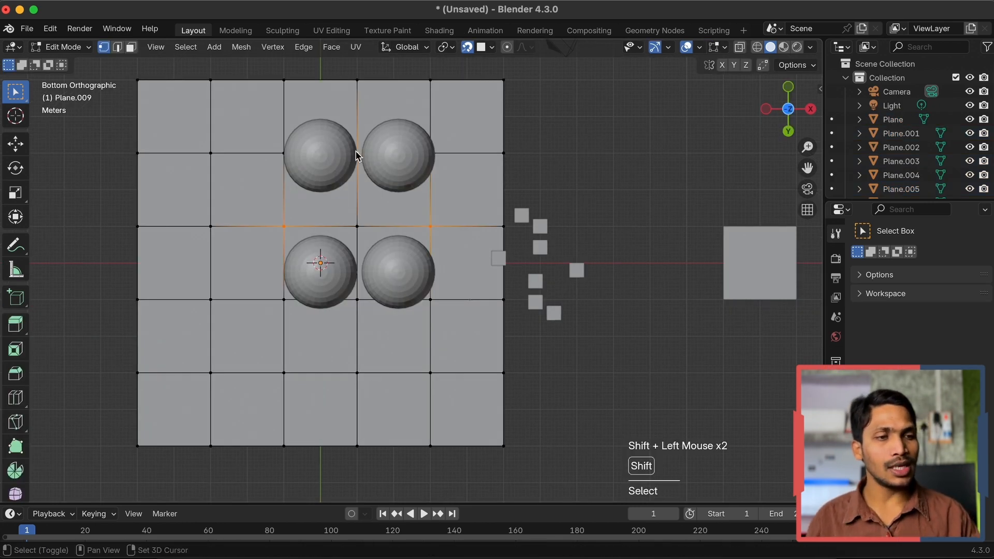
{"action": "left_click", "coordinate": [356, 227], "text": "shift"}
{"action": "middle_click_drag", "start_coordinate": [357, 226], "coordinate": [357, 231]}
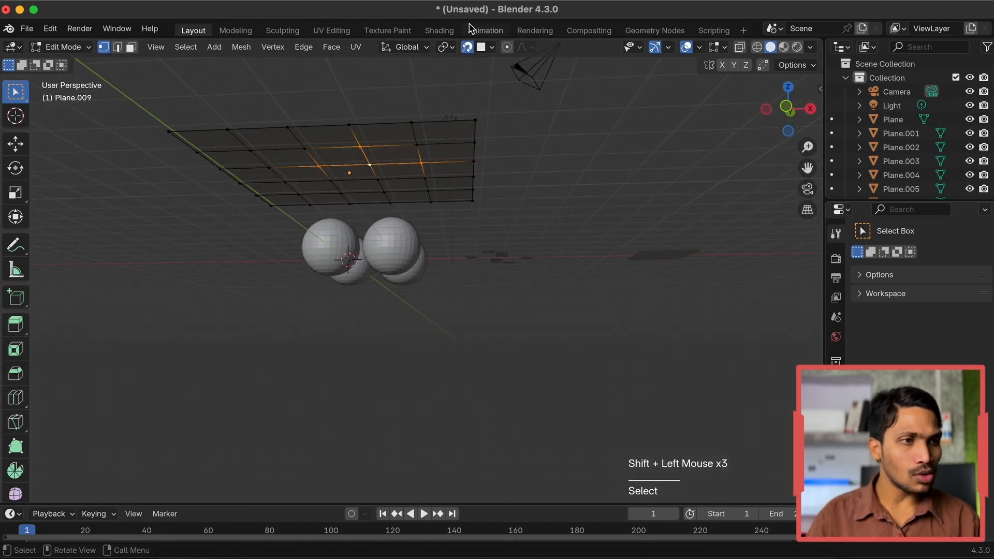
- Set the snap target for individual elements to Face Nearest and enable Snap to Same Target
{"action": "left_click", "coordinate": [485, 51]}
{"action": "left_click", "coordinate": [459, 262]}
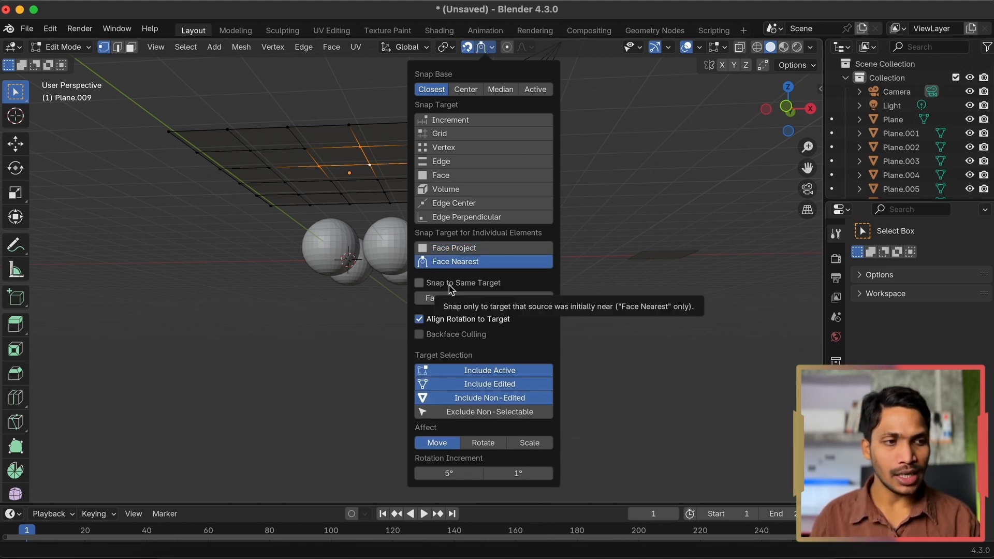
{"action": "left_click", "coordinate": [450, 285]}
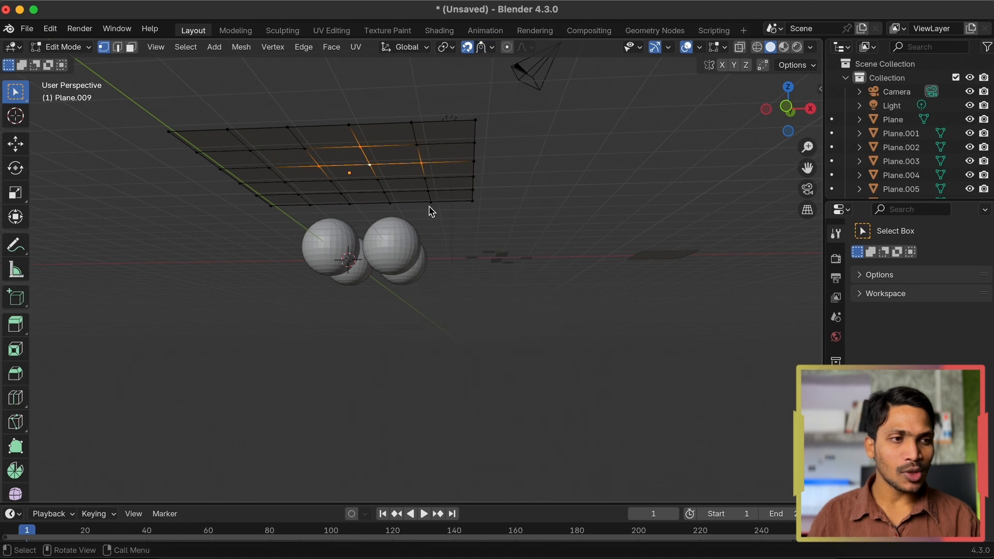
- Try moving the selected plane vertices toward the spheres with Face Nearest and Snap to Same Target
{"action": "scroll", "coordinate": [430, 211], "scroll_direction": "up", "scroll_amount": 8}
{"action": "scroll", "coordinate": [430, 211], "scroll_direction": "down", "scroll_amount": 2}
{"action": "scroll", "coordinate": [430, 211], "scroll_direction": "up", "scroll_amount": 3}
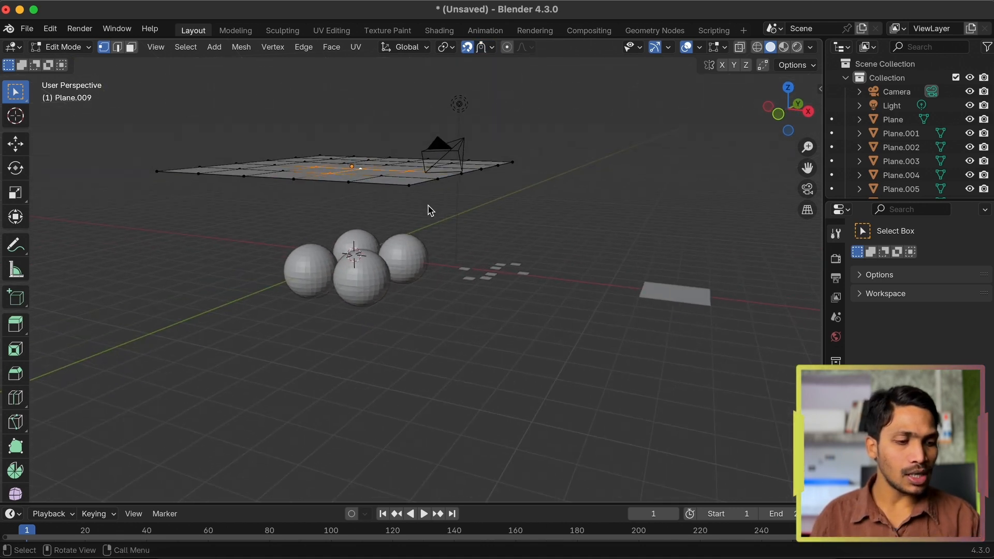
{"action": "key", "text": "g"}
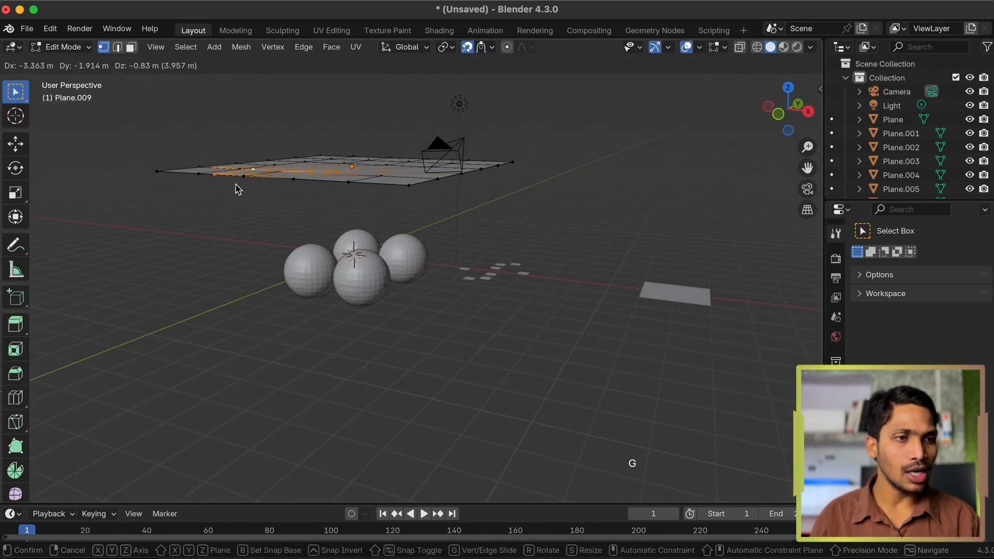
{"action": "key", "text": "Escape"}
{"action": "scroll", "coordinate": [420, 217], "scroll_direction": "up", "scroll_amount": 10}
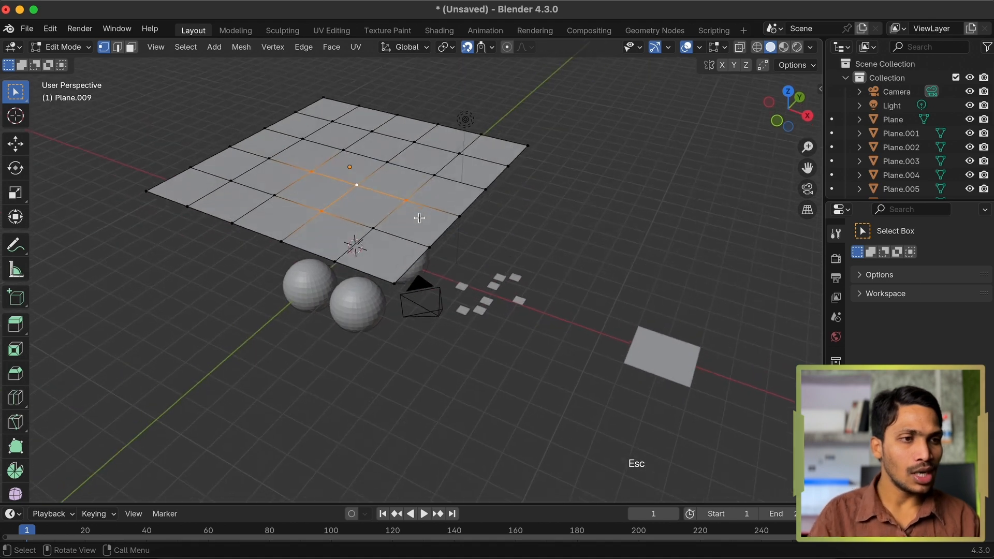
{"action": "key", "text": "g"}
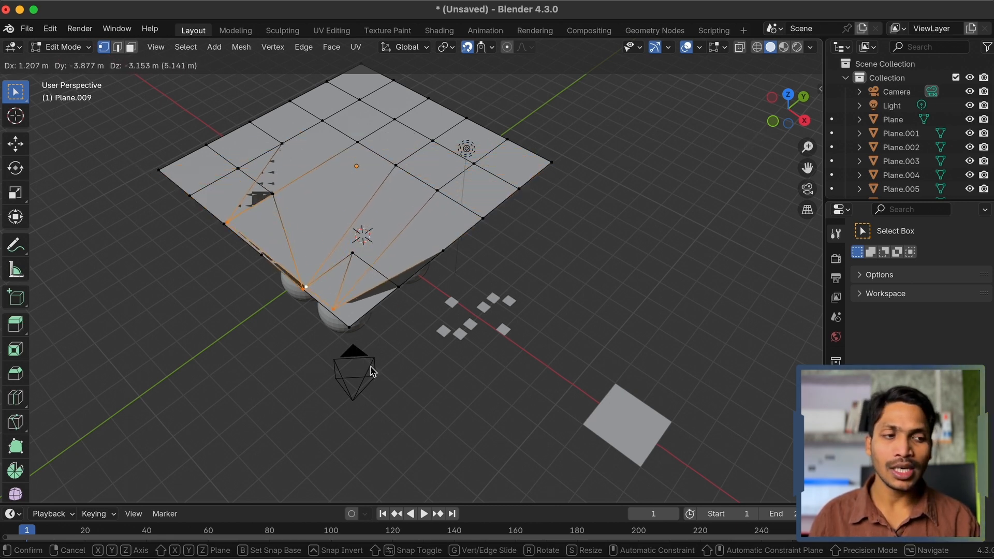
{"action": "key", "text": "Escape"}
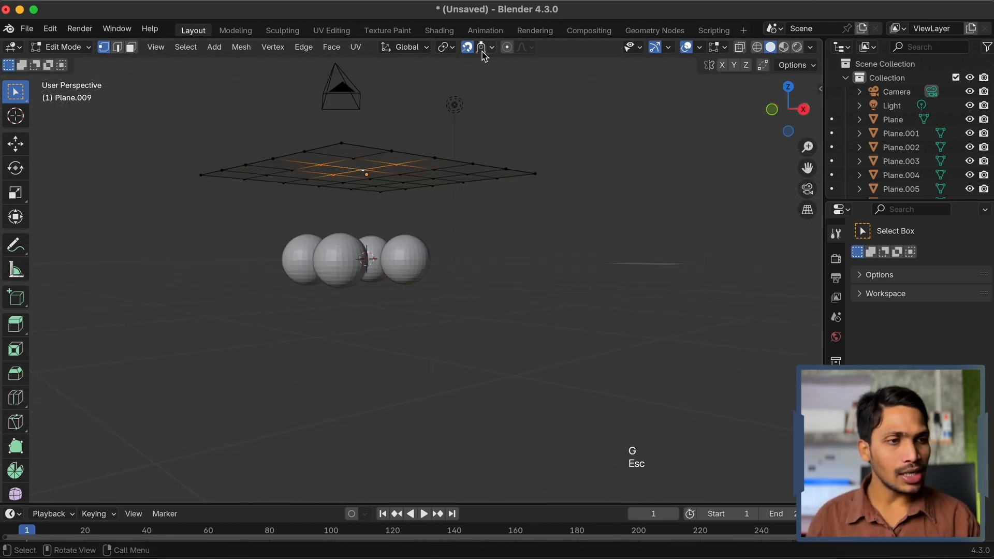
- Disable Snap to Same Target and move the selected plane vertices again
{"action": "left_click", "coordinate": [481, 48]}
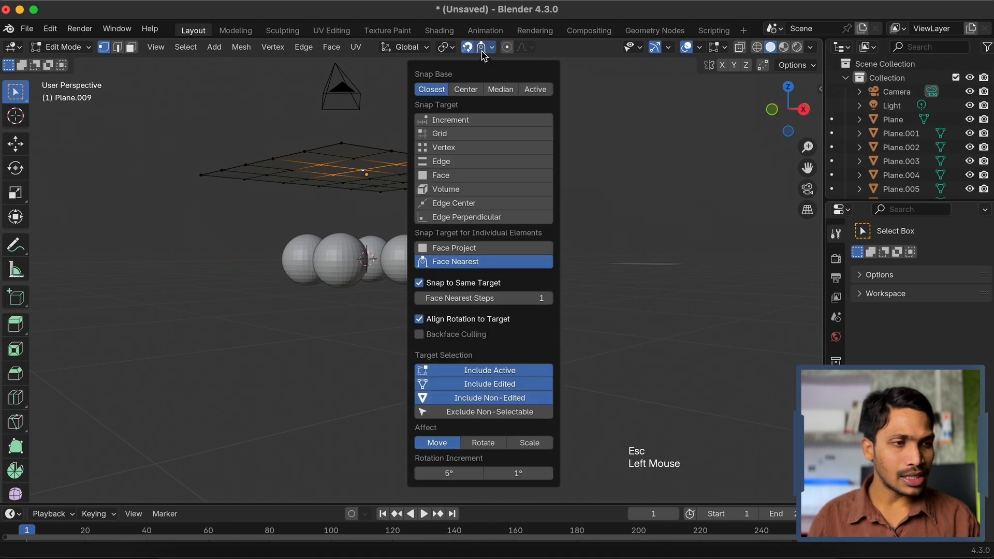
{"action": "left_click", "coordinate": [465, 285]}
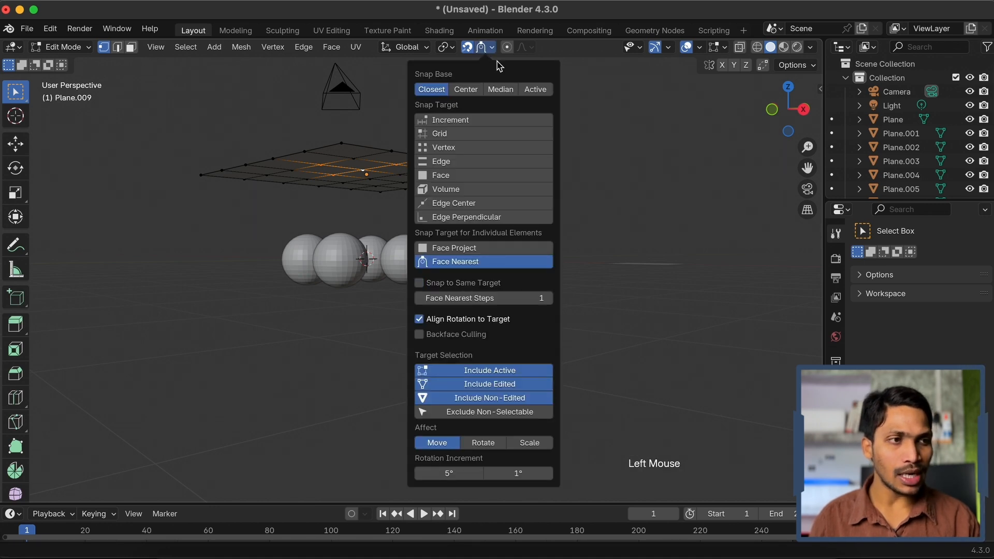
{"action": "key", "text": "g"}
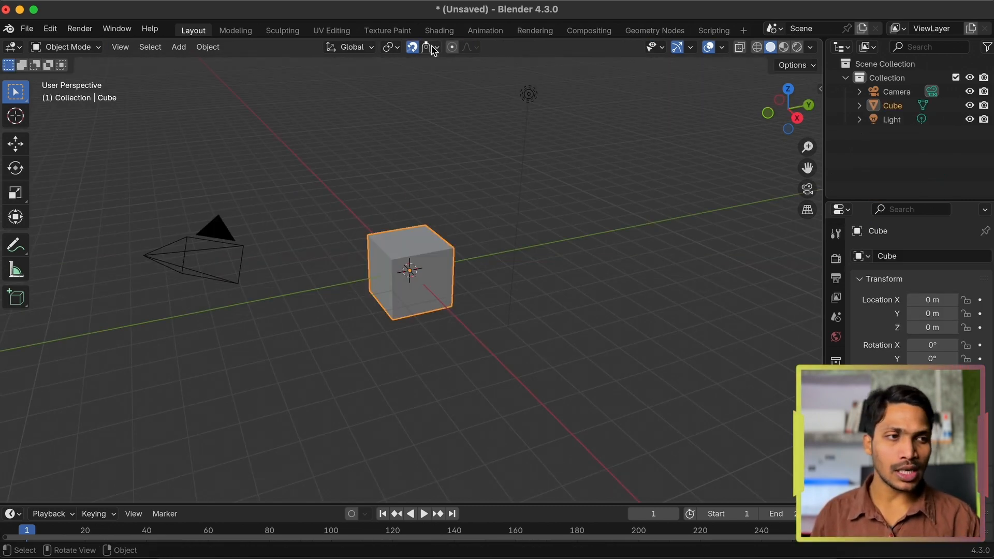
- Set the snap target to Increment and try moving the cube along the global X axis
{"action": "left_click", "coordinate": [430, 50]}
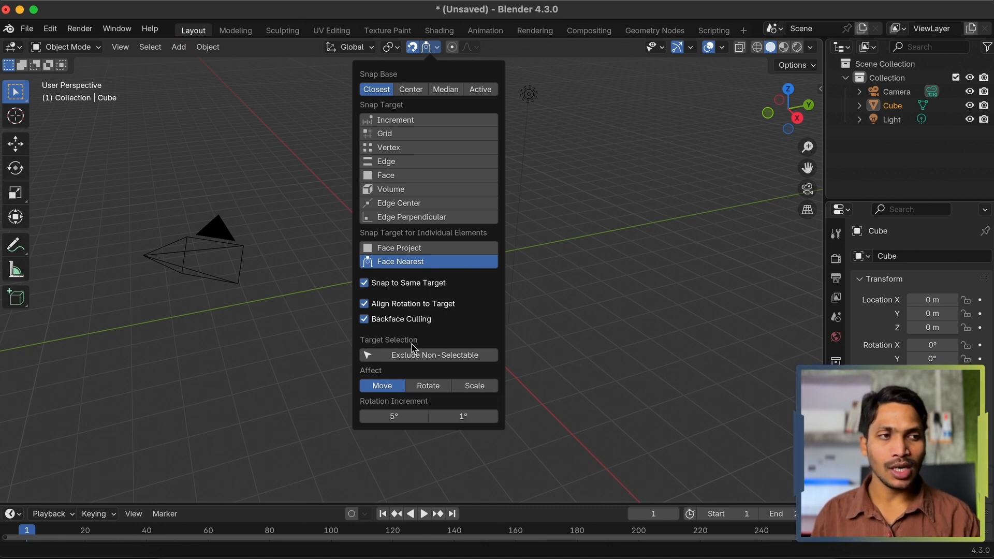
{"action": "left_click", "coordinate": [413, 121]}
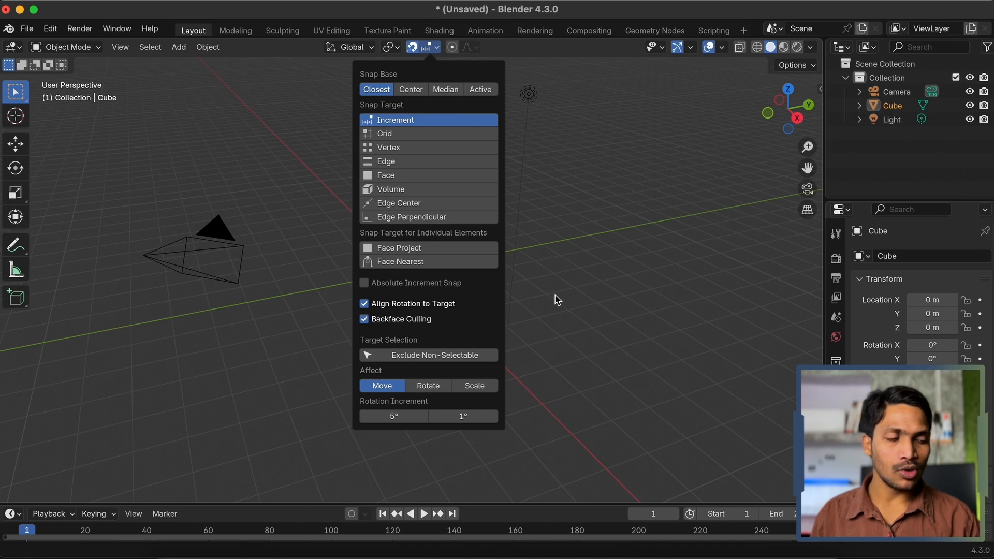
{"action": "left_click", "coordinate": [433, 277]}
{"action": "middle_click_drag", "start_coordinate": [432, 277], "coordinate": [428, 275]}
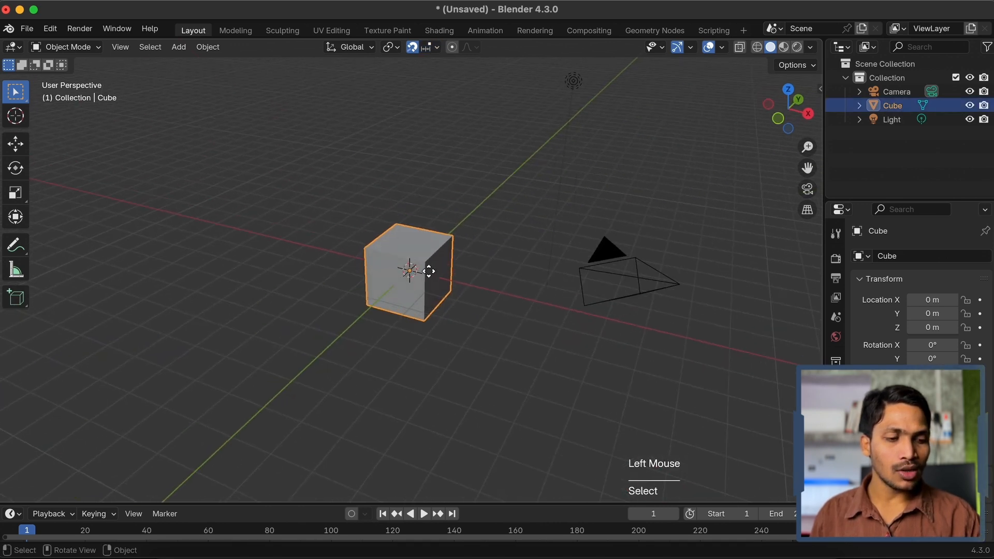
{"action": "key", "text": "g"}
{"action": "key", "text": "x"}
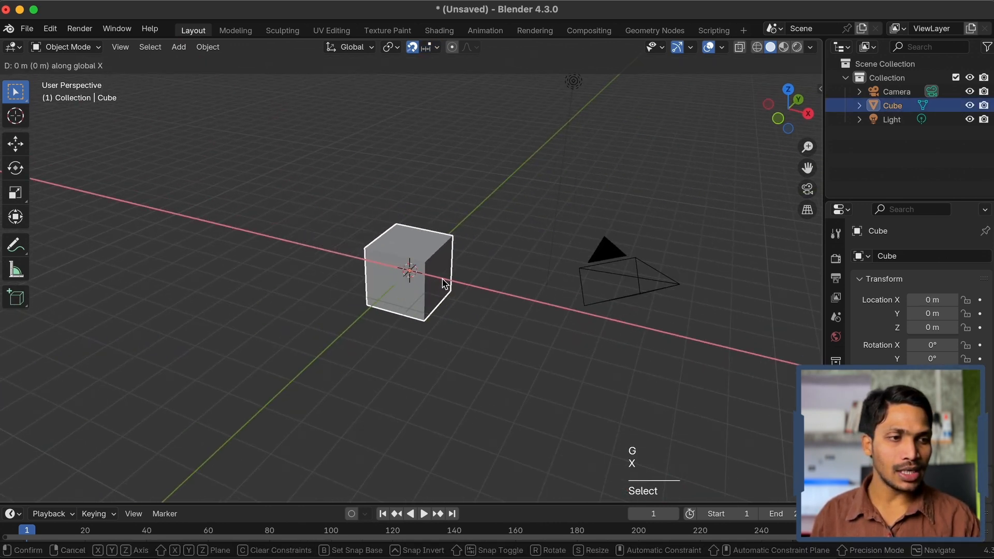
{"action": "left_click", "coordinate": [445, 284]}
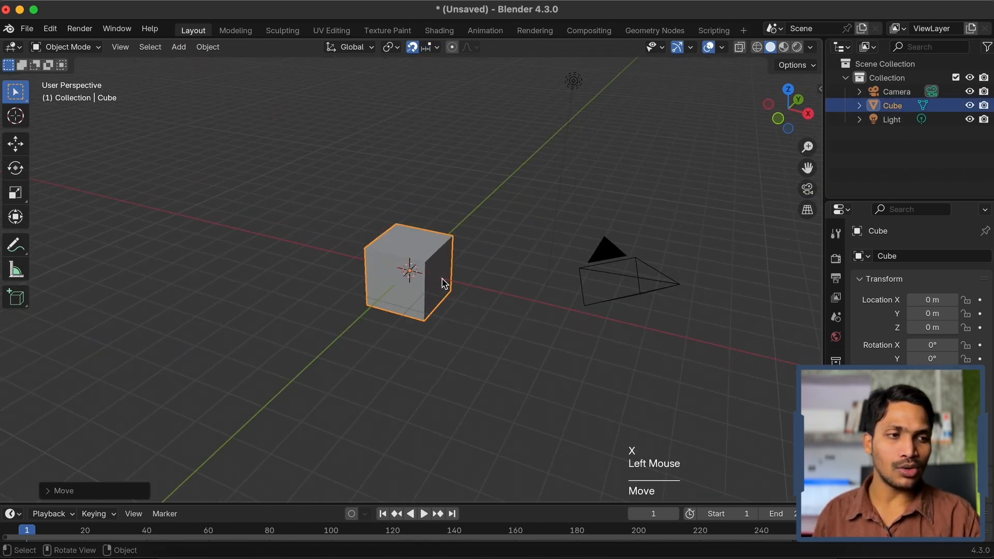
- Enable snapping for Rotate and try rotating the cube about the global Y axis in 5° increments
{"action": "left_click", "coordinate": [429, 48]}
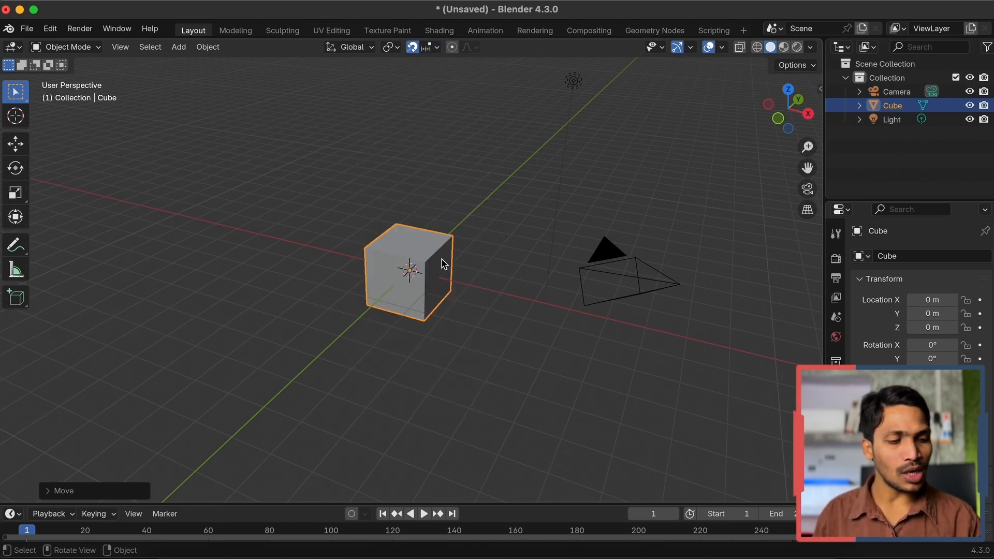
{"action": "key", "text": "r"}
{"action": "key", "text": "y"}
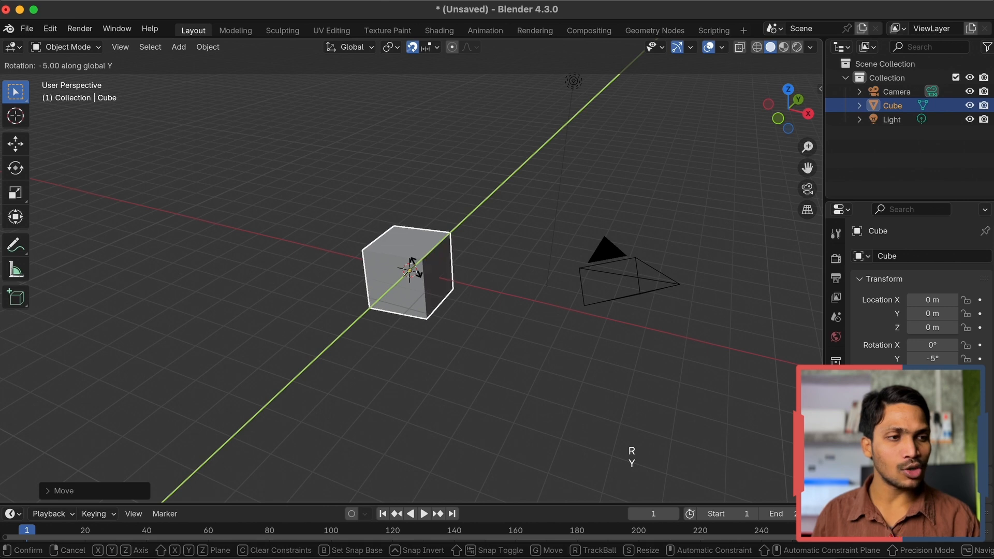
{"action": "key", "text": "Escape"}
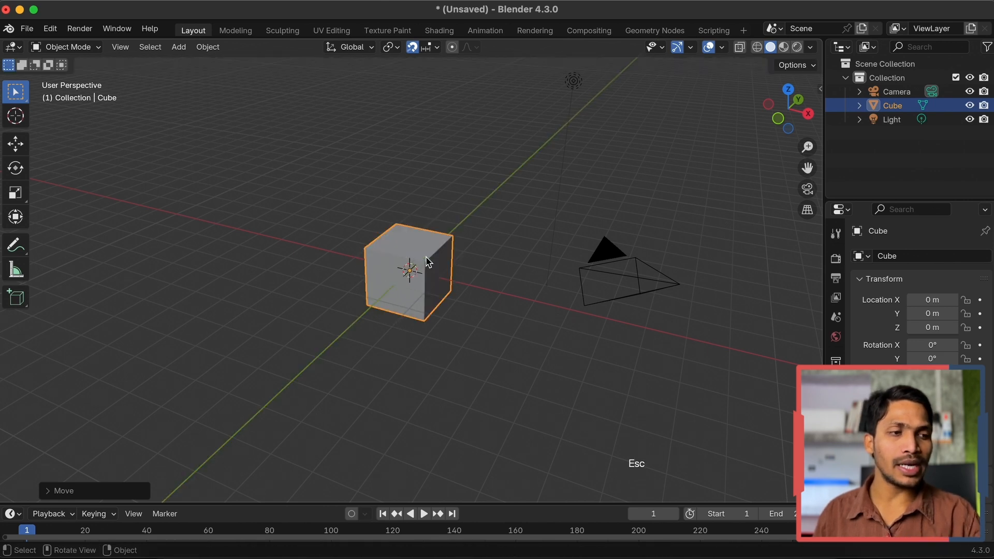
- Enable snapping for Scale as well
{"action": "left_click", "coordinate": [438, 48]}
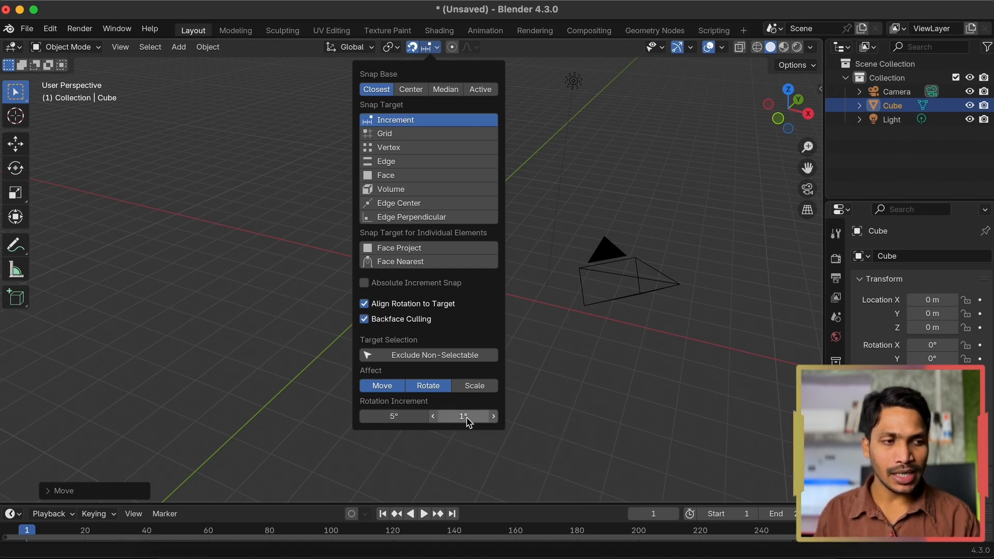
{"action": "left_click", "coordinate": [477, 386]}
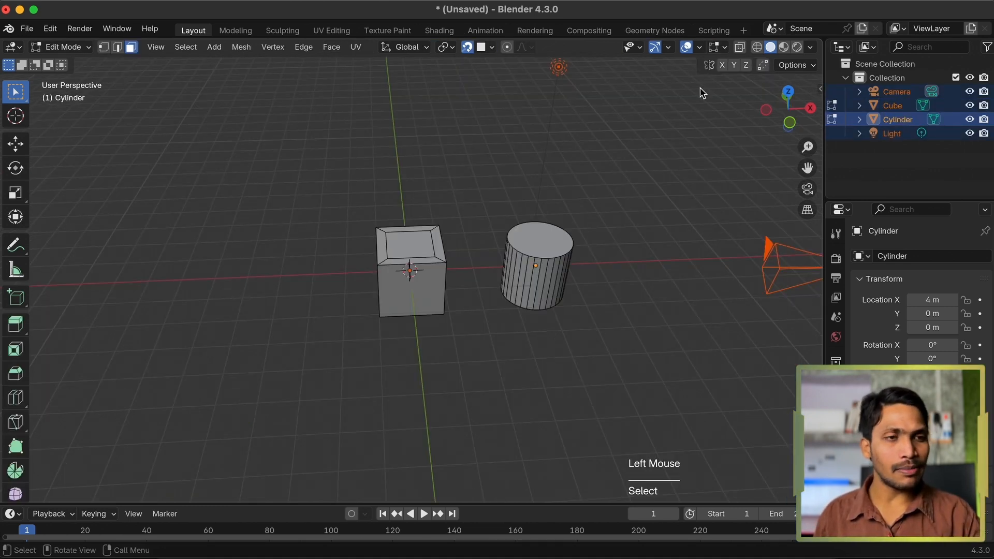
- Leave Edit Mode for the cube and the cylinder
{"action": "key", "text": "Tab"}
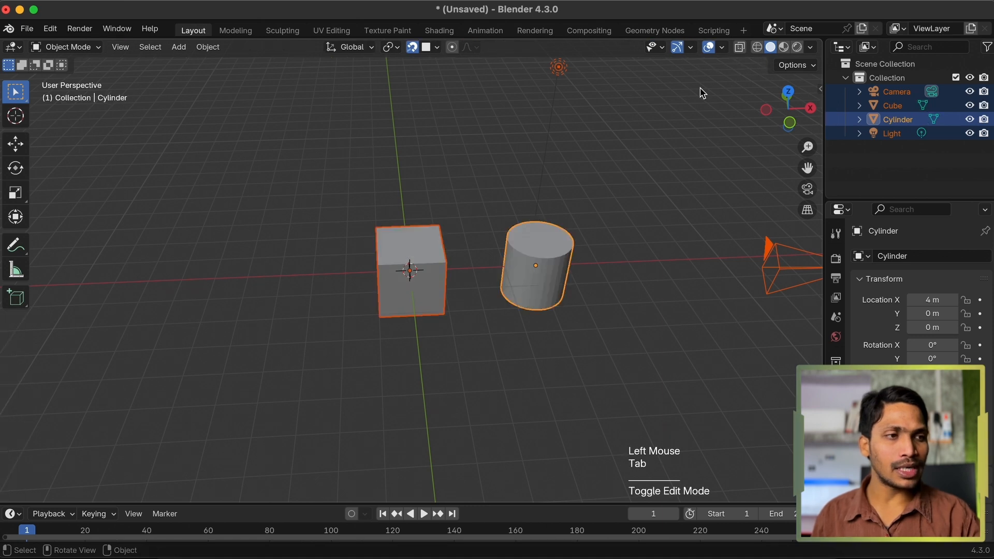
- Try hiding and restoring the floor grid and the Y axis guide in the viewport overlays, and show the Z axis guide
{"action": "left_click", "coordinate": [722, 48]}
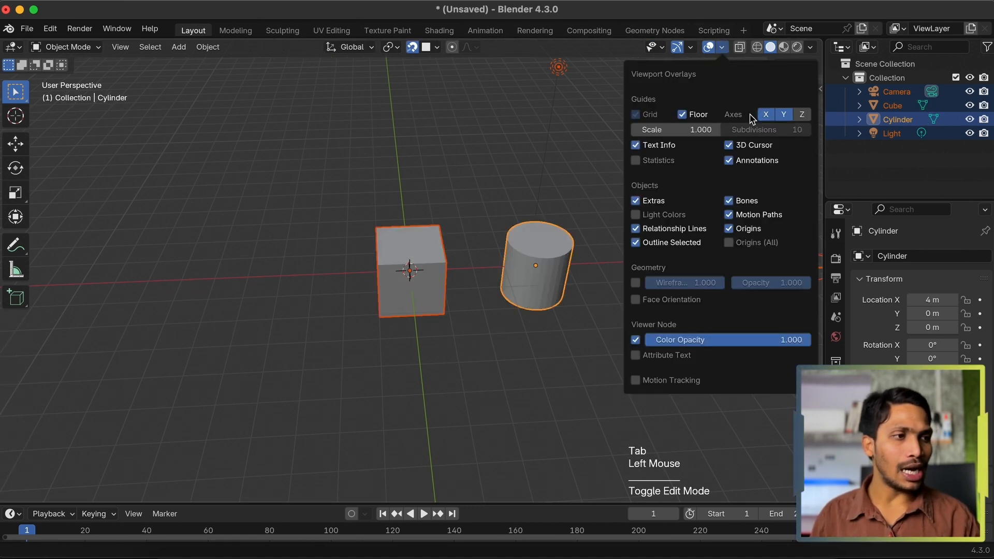
{"action": "left_click", "coordinate": [682, 115]}
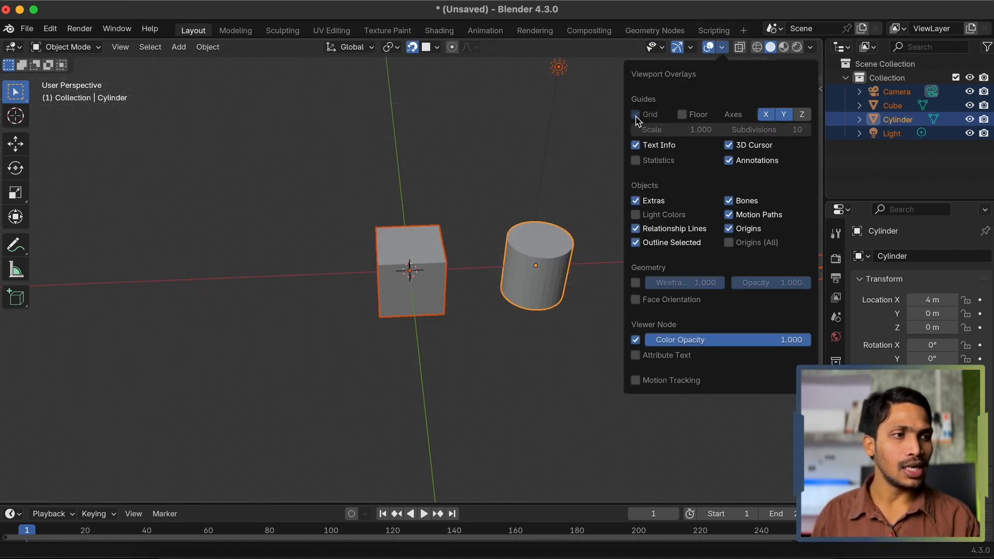
{"action": "left_click", "coordinate": [682, 114]}
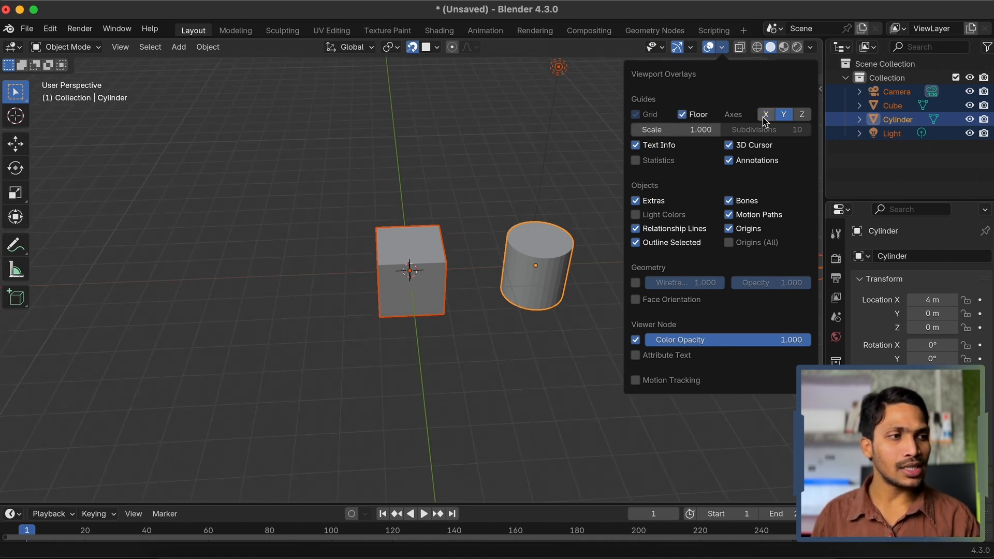
{"action": "left_click", "coordinate": [804, 115]}
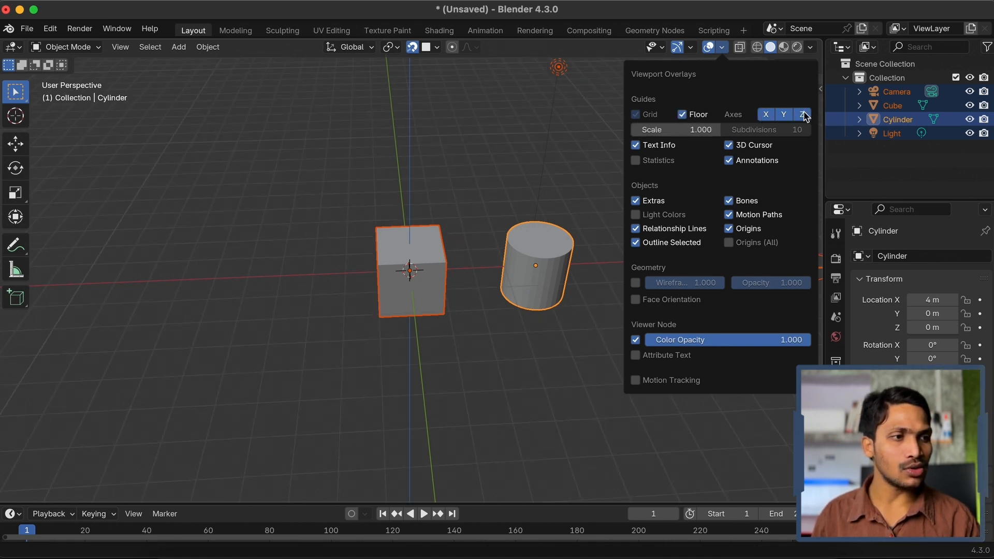
{"action": "left_click", "coordinate": [784, 118]}
{"action": "left_click", "coordinate": [783, 116]}
{"action": "left_click", "coordinate": [528, 318]}
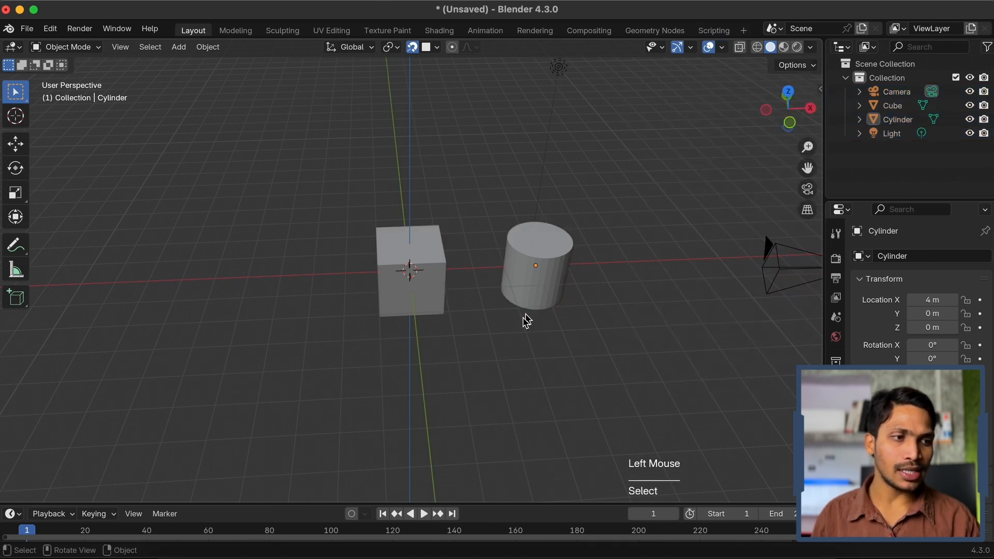
{"action": "left_click", "coordinate": [722, 47]}
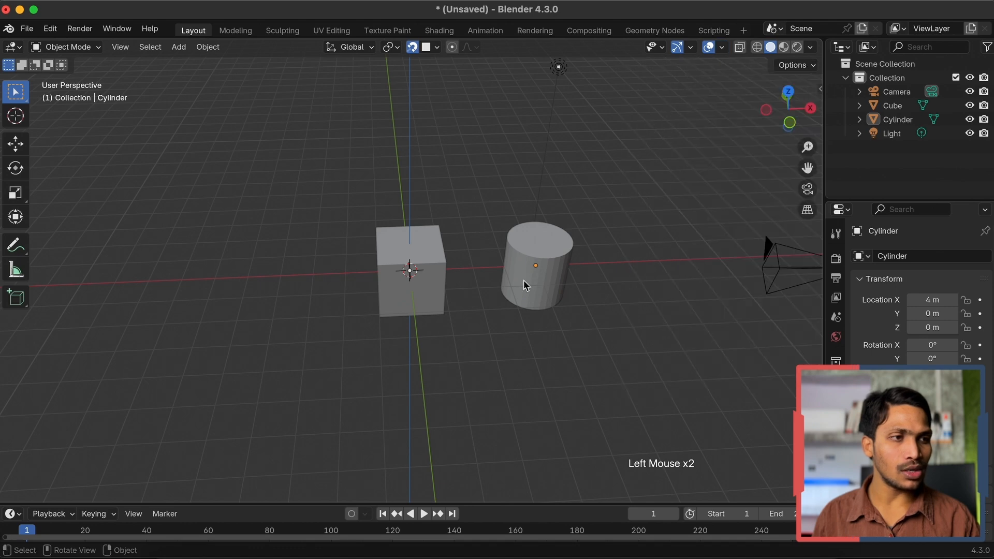
{"action": "scroll", "coordinate": [525, 283], "scroll_direction": "left", "scroll_amount": 5}
{"action": "scroll", "coordinate": [421, 304], "scroll_direction": "right", "scroll_amount": 3}
{"action": "scroll", "coordinate": [421, 303], "scroll_direction": "right", "scroll_amount": 2}
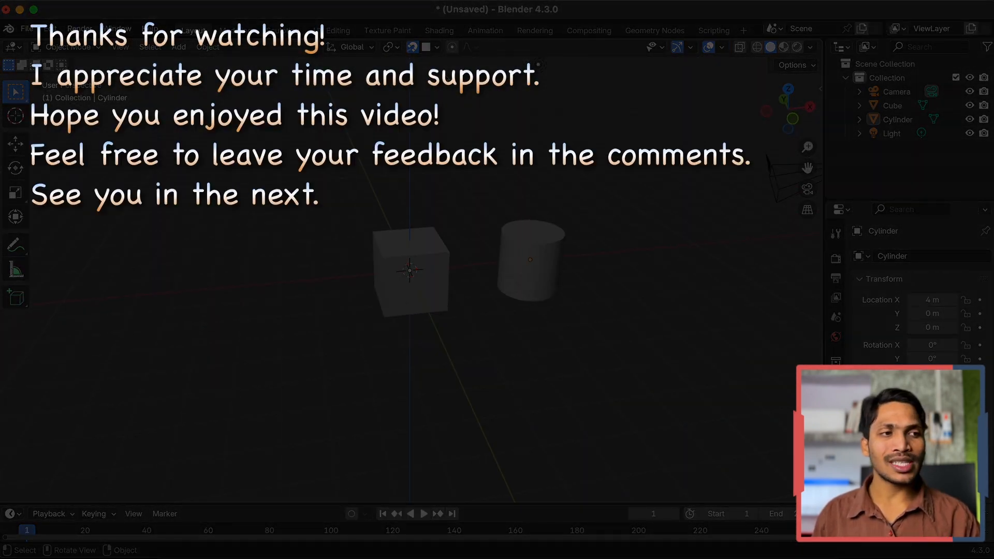